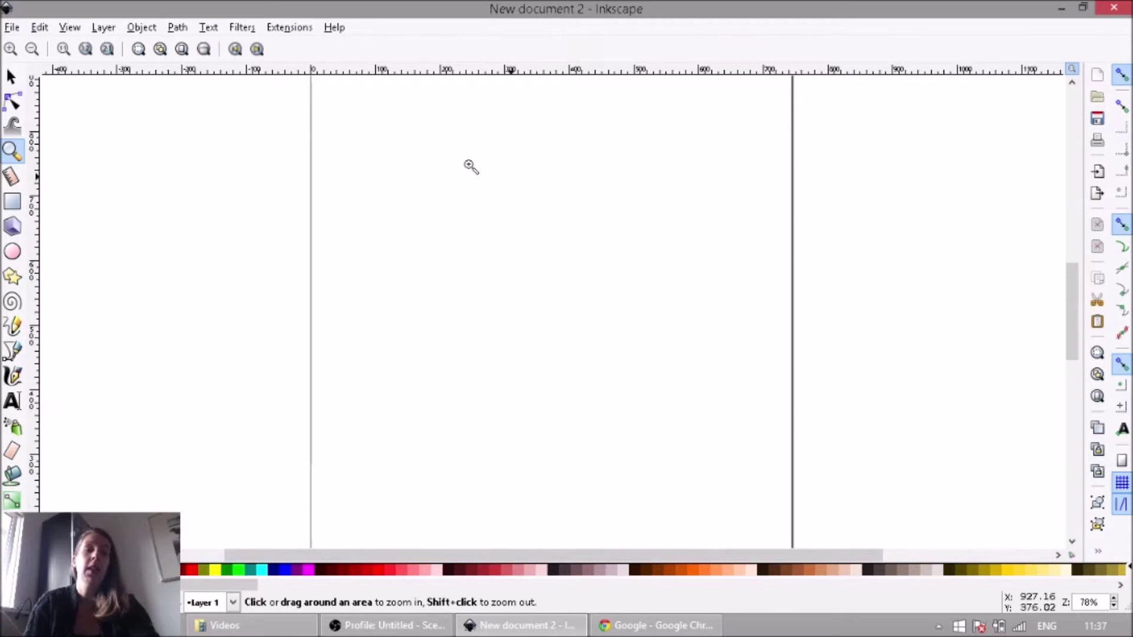
# Set the document's default units to mm in the document properties
pyautogui.click(12, 29)
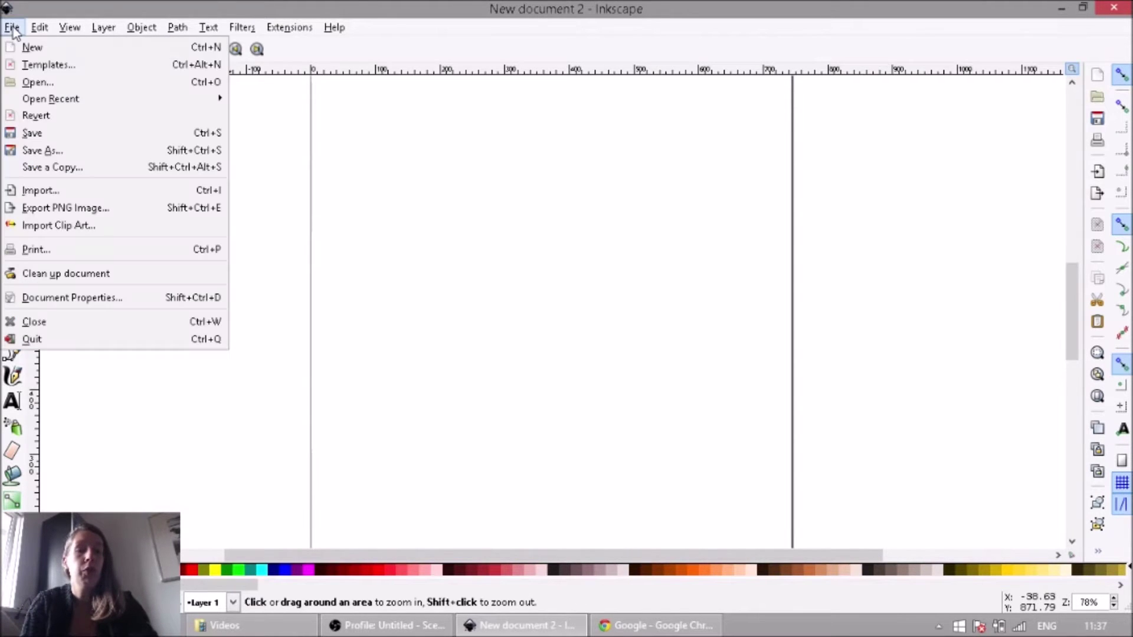
pyautogui.click(137, 299)
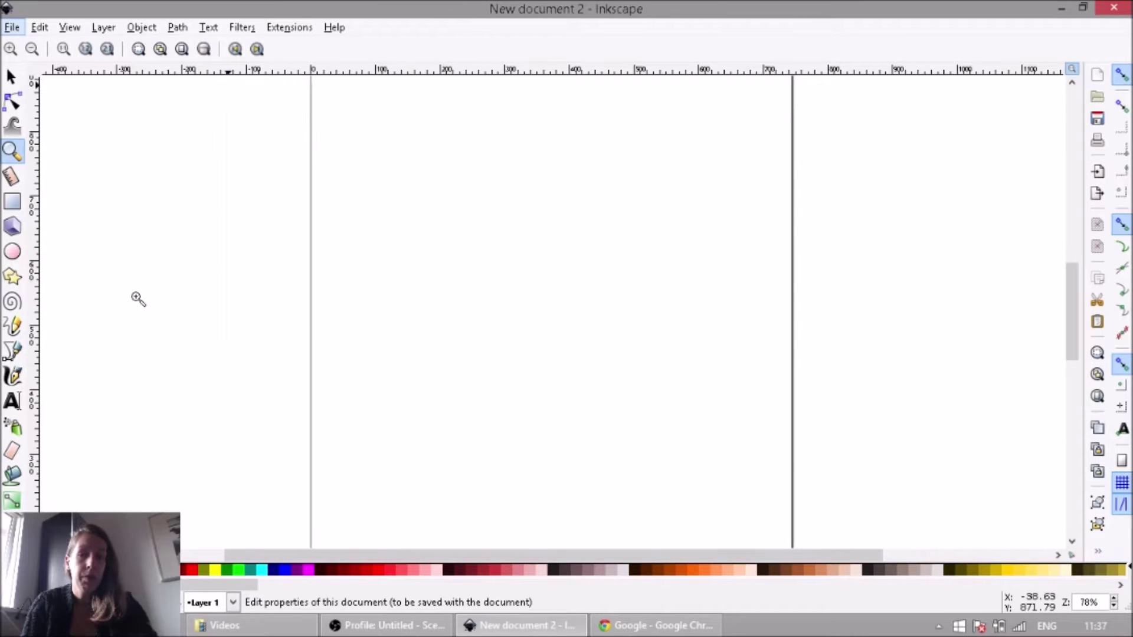
pyautogui.moveTo(763, 20); pyautogui.dragTo(610, 63)
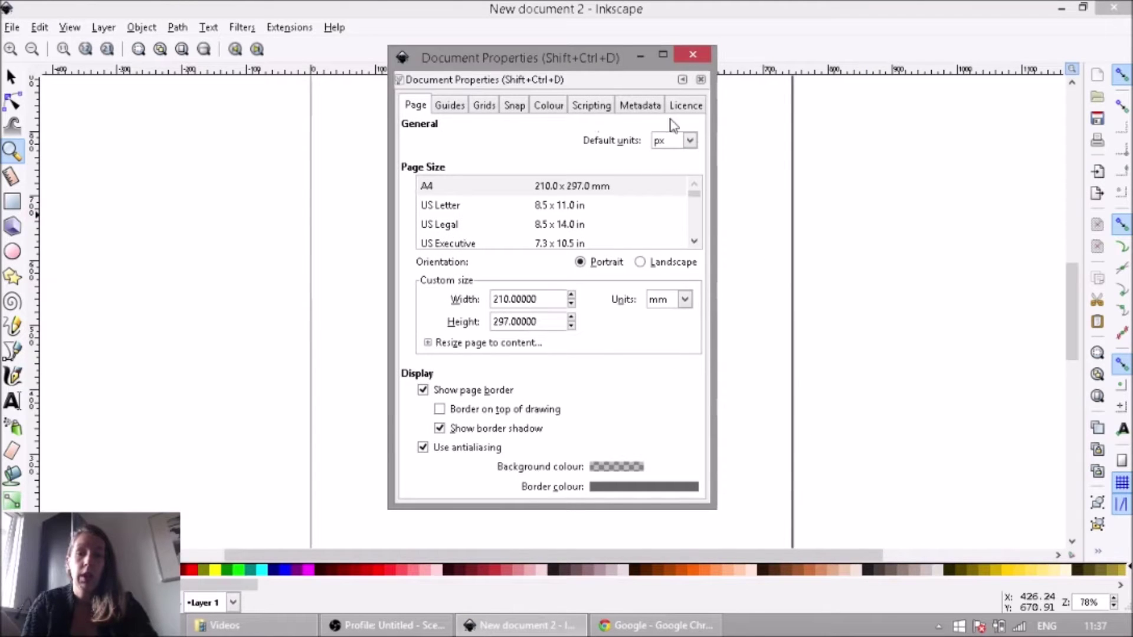
pyautogui.click(690, 141)
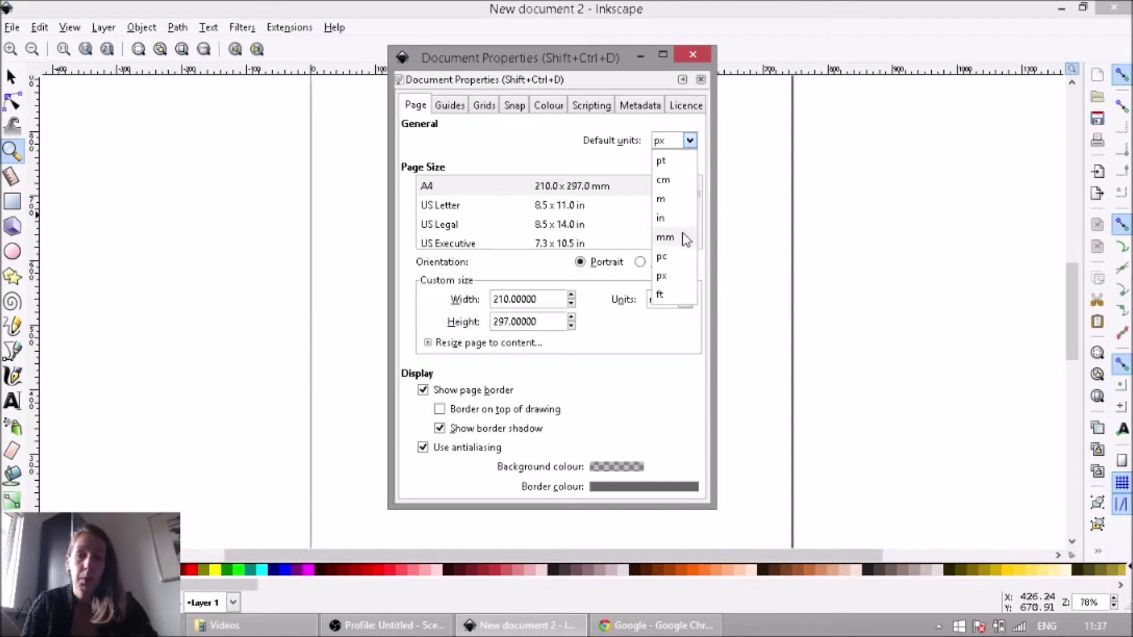
pyautogui.click(665, 237)
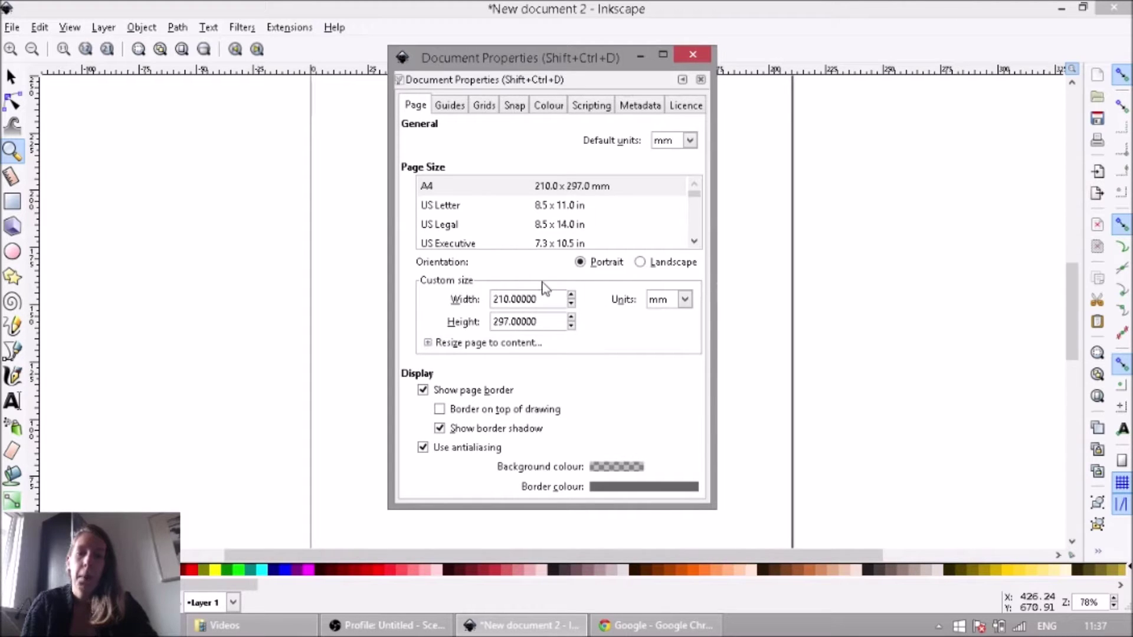
# Set the custom page size to 100 mm wide by 100 mm high and enable the border on top of the drawing
pyautogui.moveTo(555, 299); pyautogui.dragTo(493, 299)
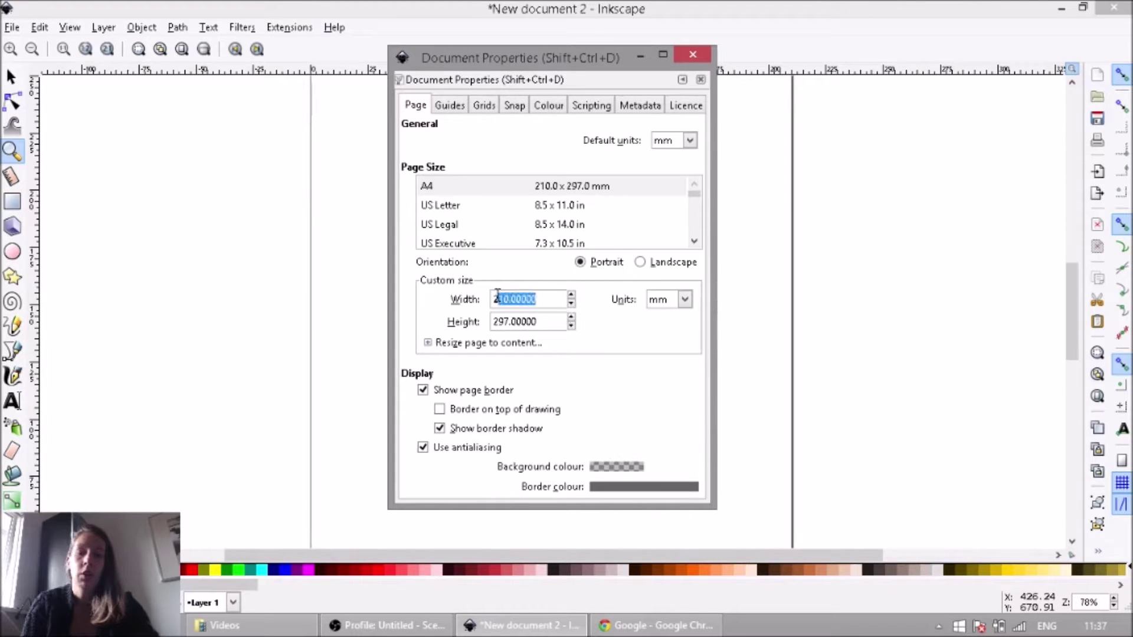
pyautogui.write('6')
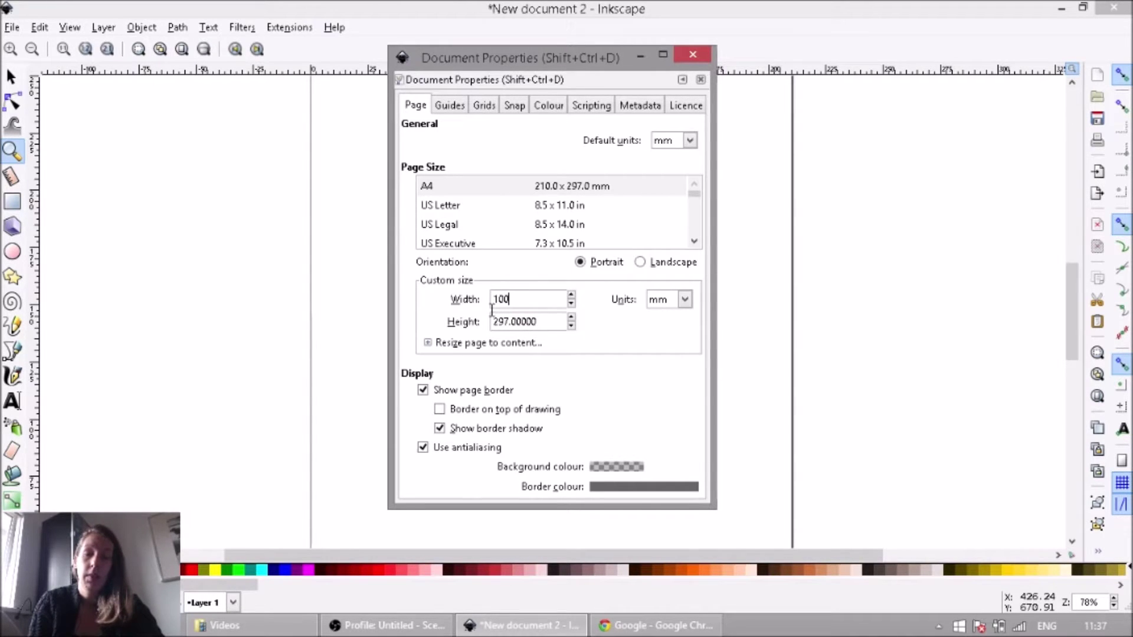
pyautogui.press('Tab')
pyautogui.write('1')
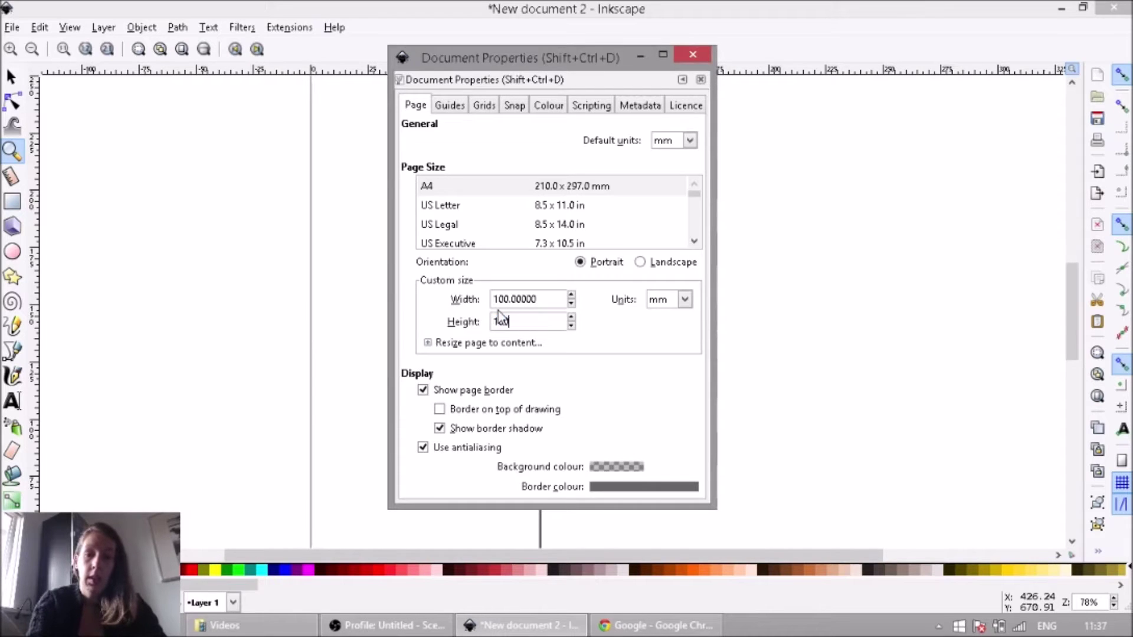
pyautogui.click(529, 301)
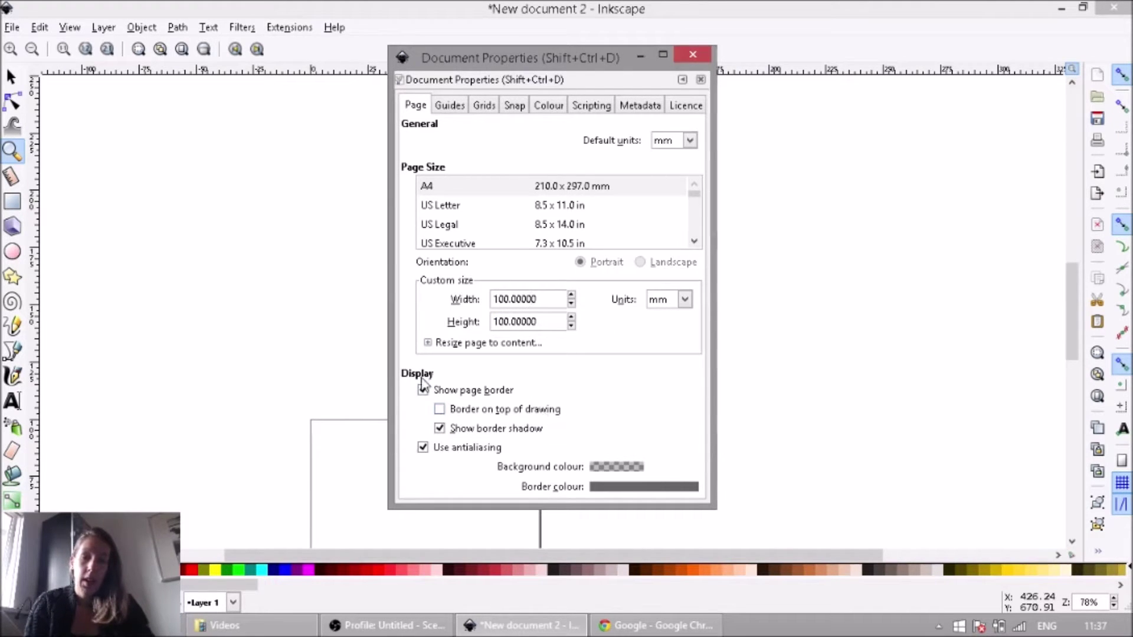
pyautogui.click(440, 410)
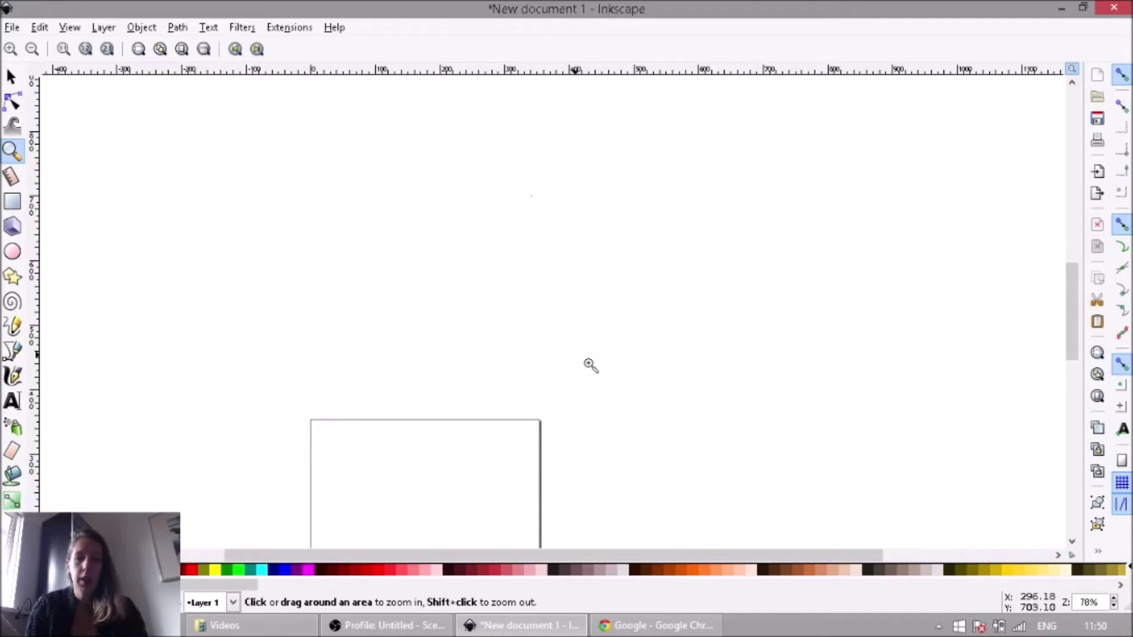
# Switch to Chrome and search Google Images for "drawing fish"
pyautogui.click(657, 629)
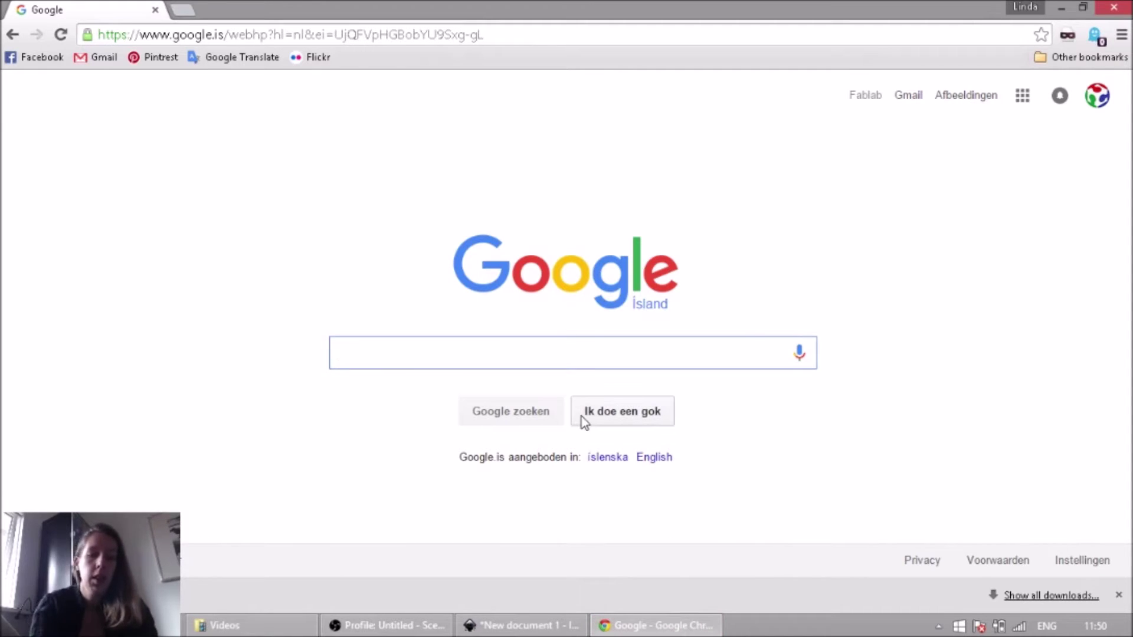
pyautogui.write('drawing fish')
pyautogui.press('Return')
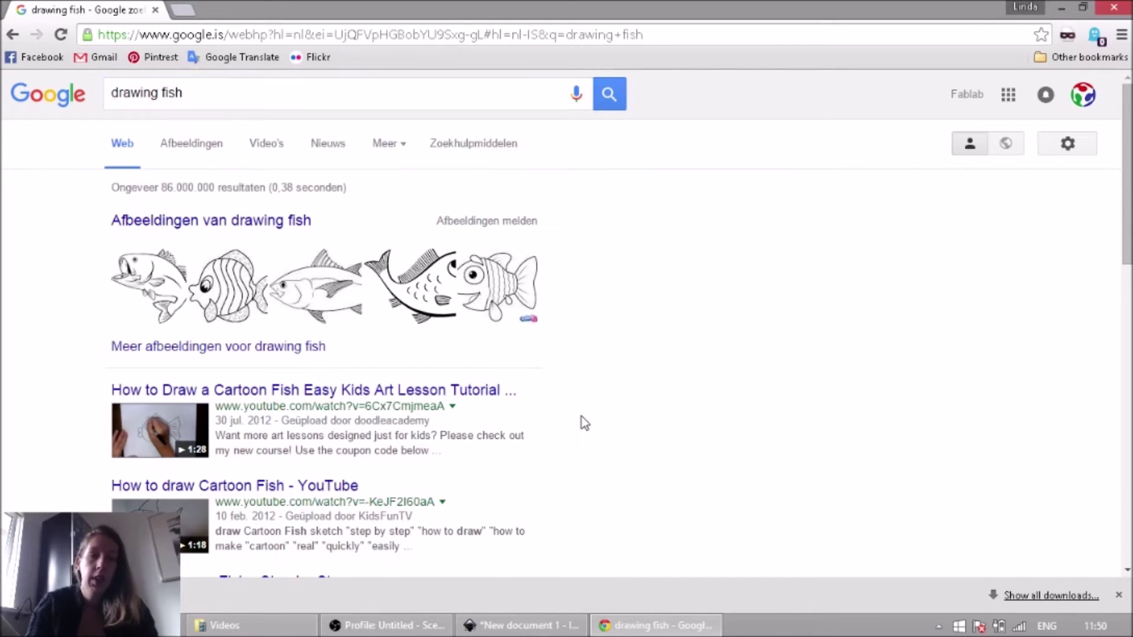
pyautogui.click(202, 150)
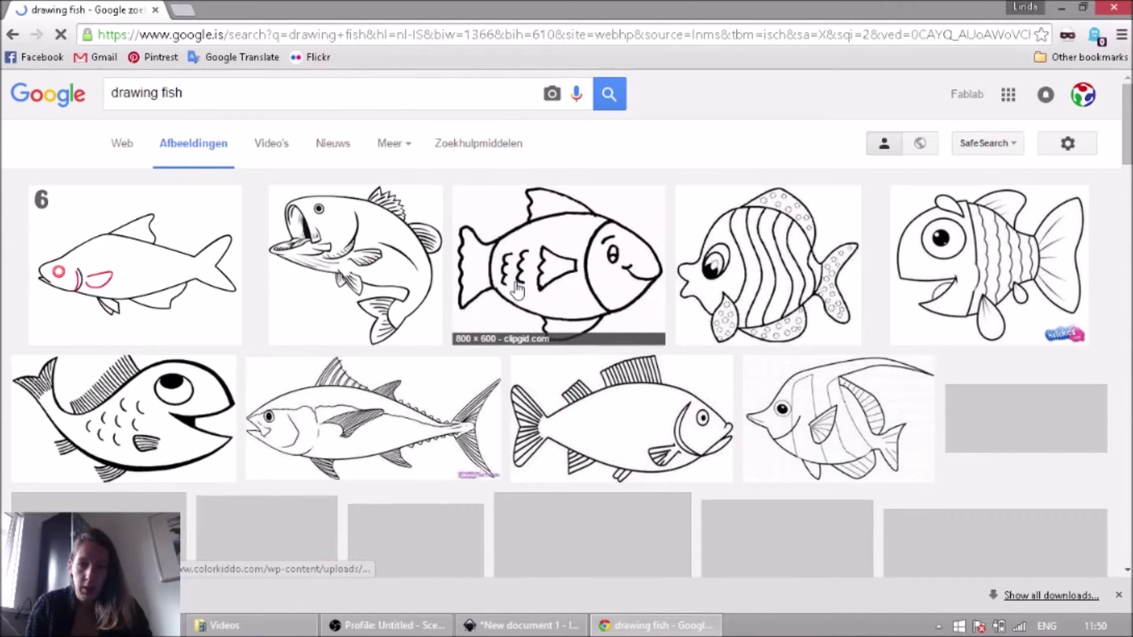
# Open the 1600 × 1167 big-eyed fish drawing from clipgid.com at full size and save it to the Desktop as rTjKKAKac.jpg
pyautogui.scroll(-3, 513, 295)
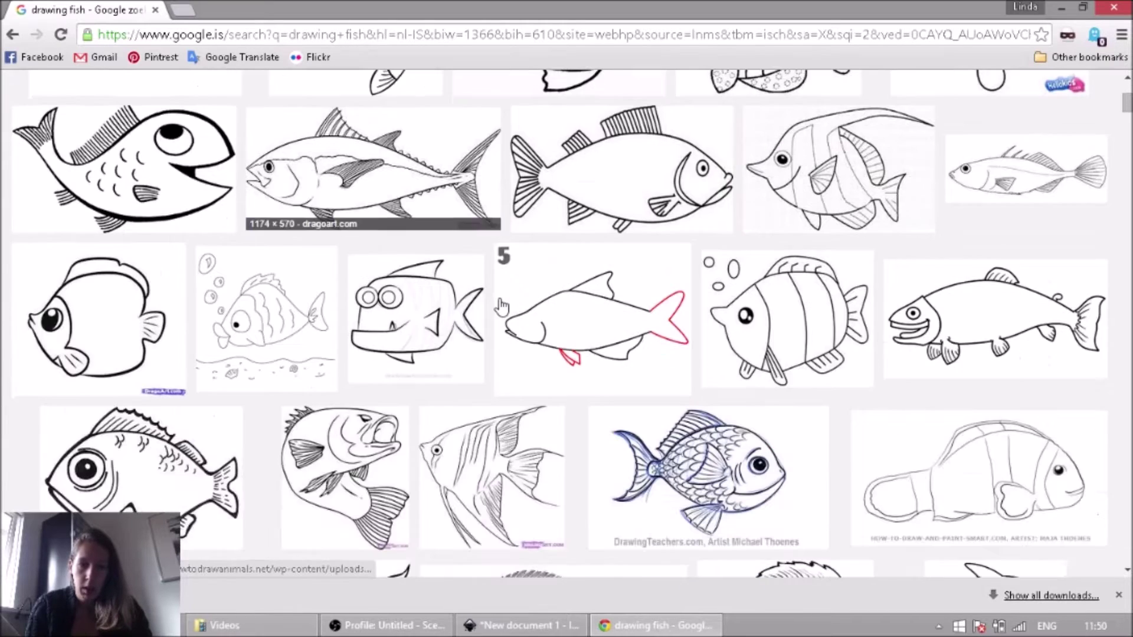
pyautogui.scroll(-1, 501, 306)
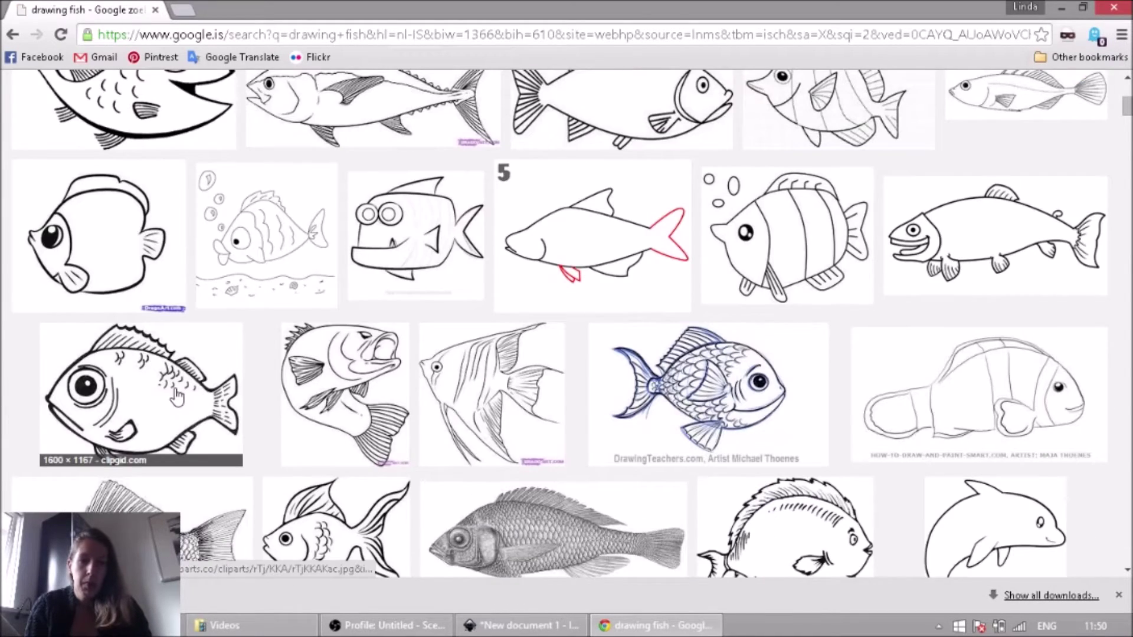
pyautogui.click(176, 397)
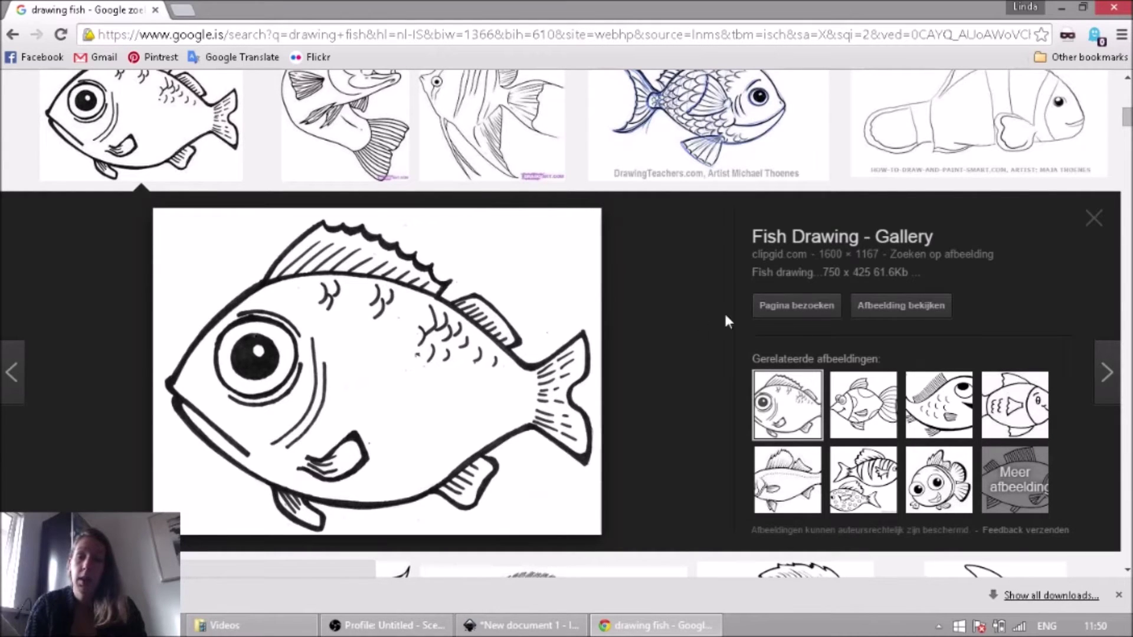
pyautogui.click(915, 306)
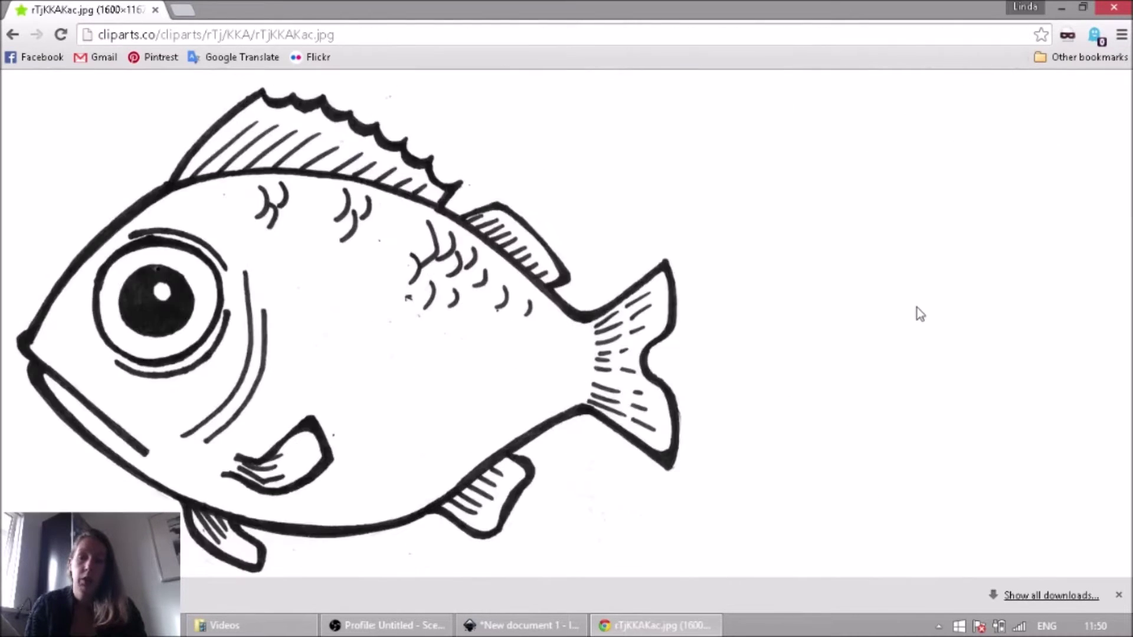
pyautogui.rightClick(302, 218)
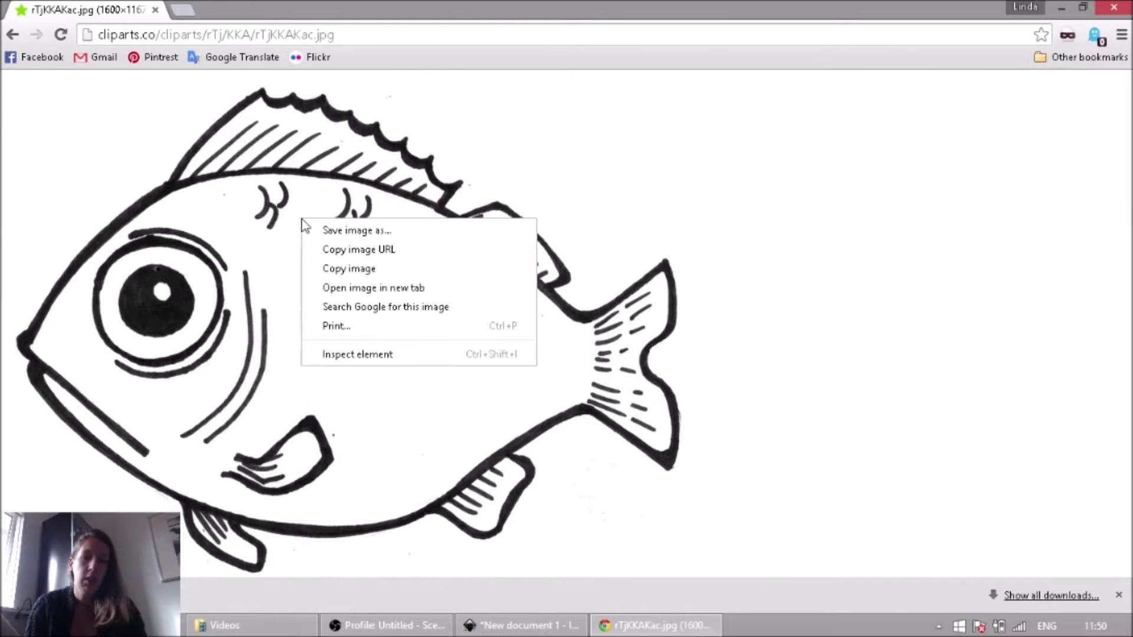
pyautogui.click(385, 231)
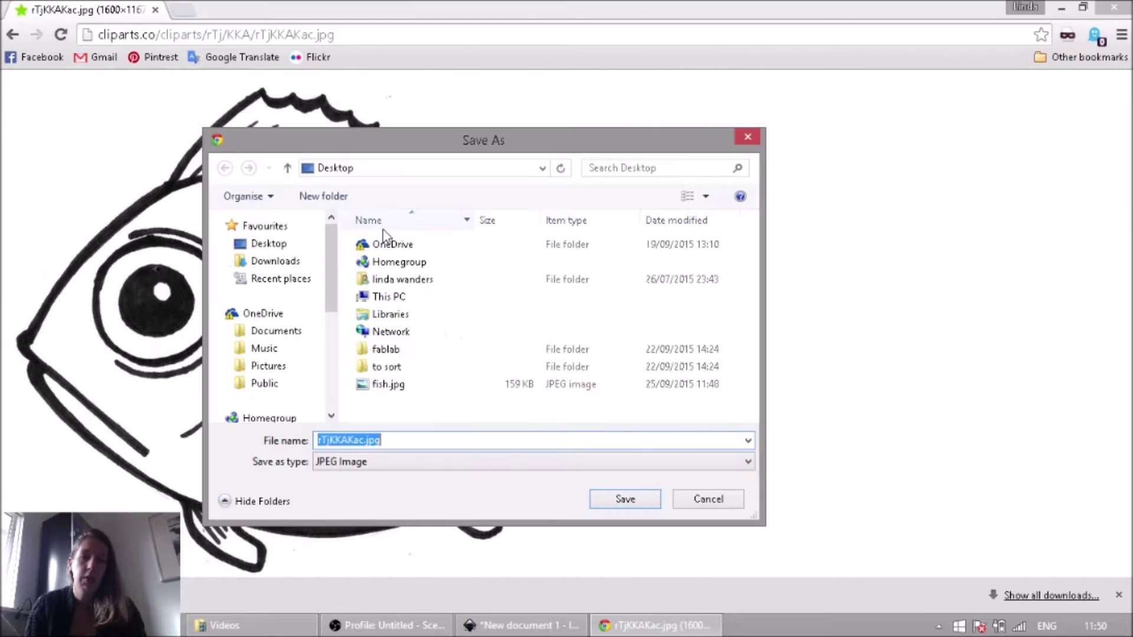
pyautogui.click(290, 244)
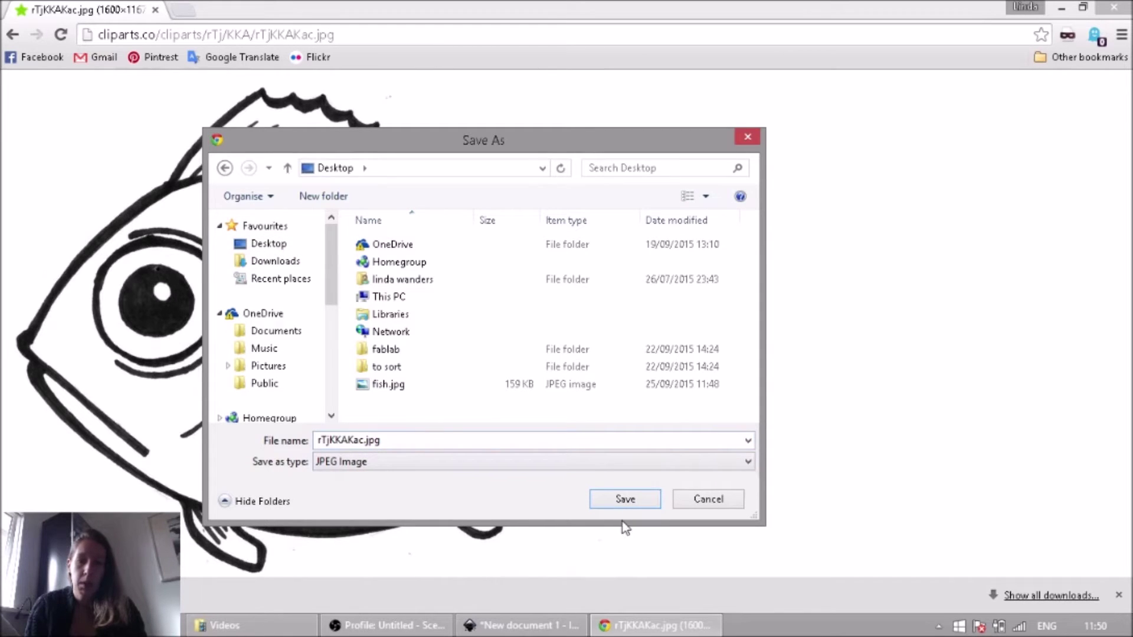
pyautogui.click(624, 500)
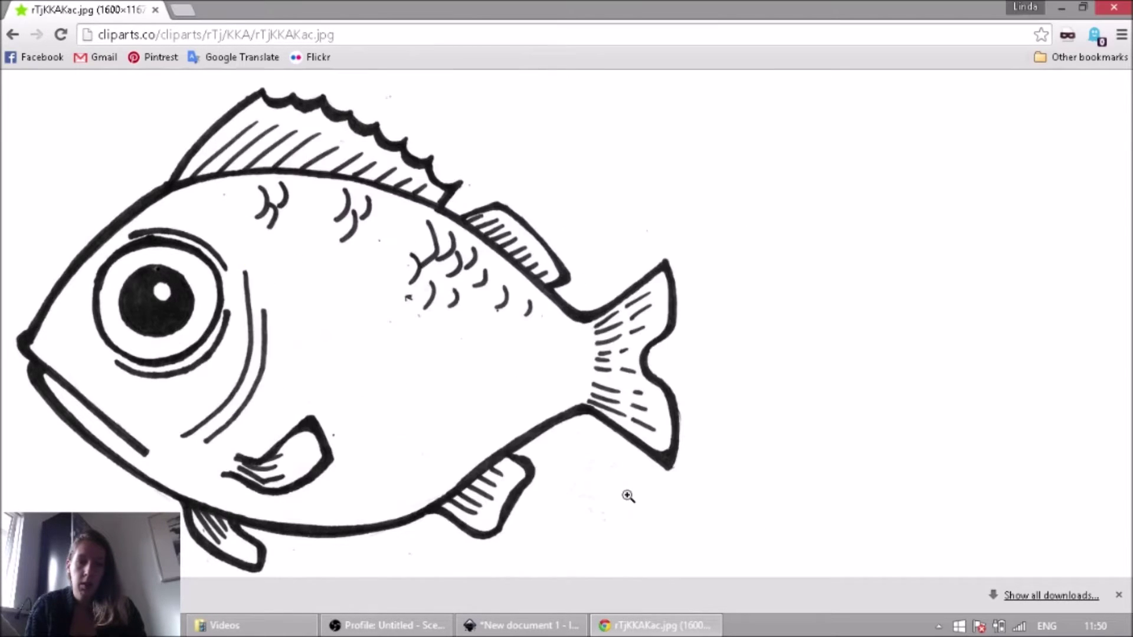
# Switch to Inkscape and import rTjKKAKac.jpg from the Desktop as an embedded image with its DPI taken from the file
pyautogui.click(526, 627)
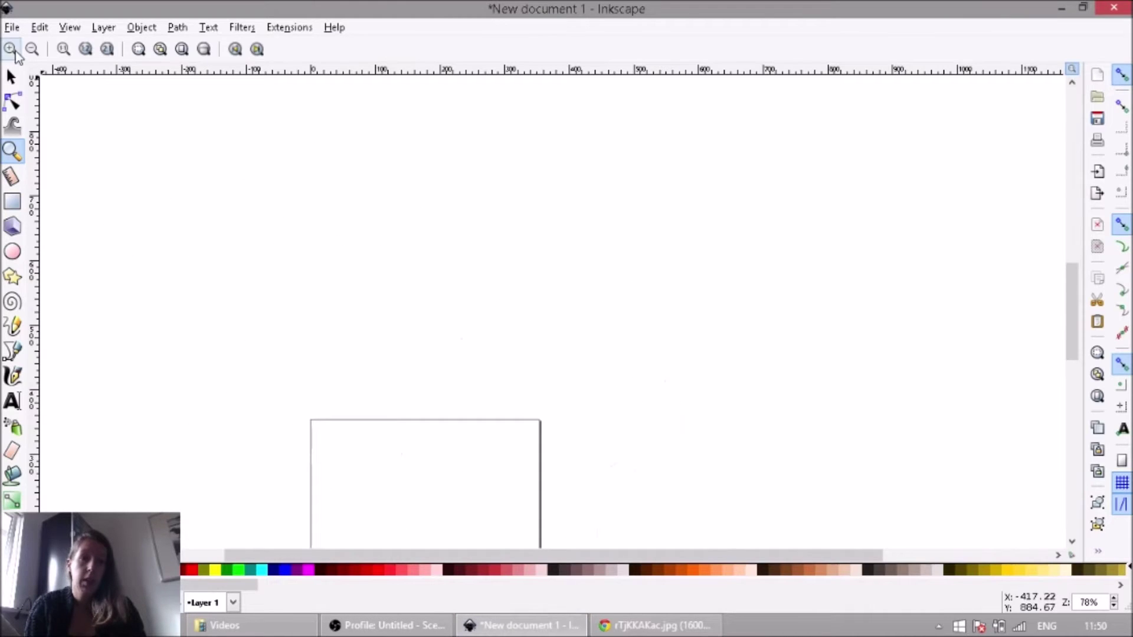
pyautogui.click(12, 30)
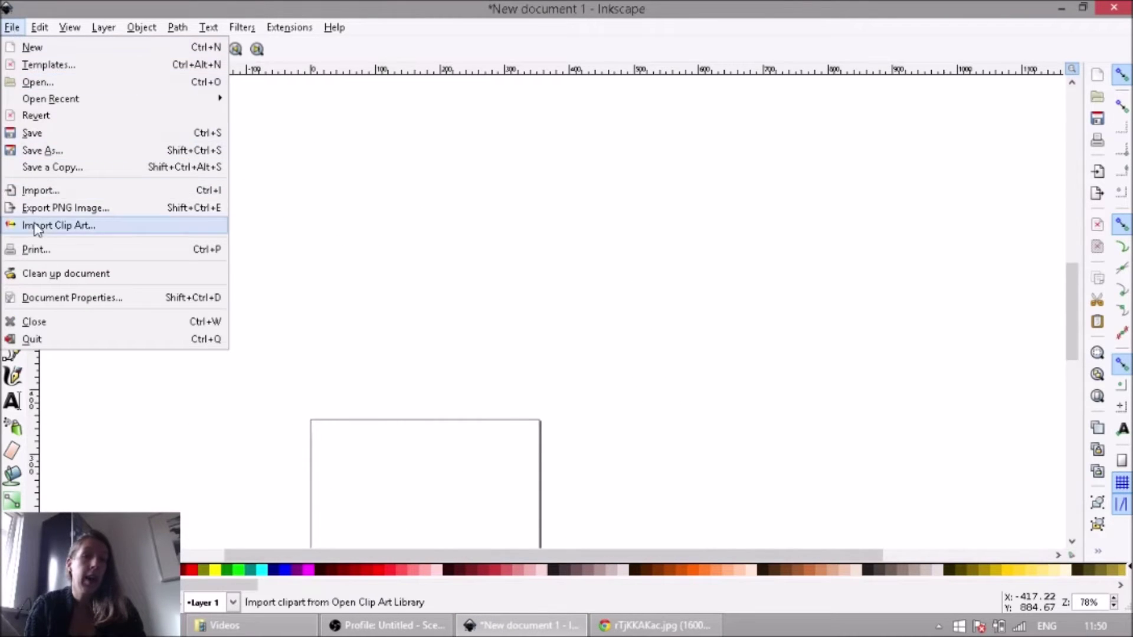
pyautogui.click(143, 192)
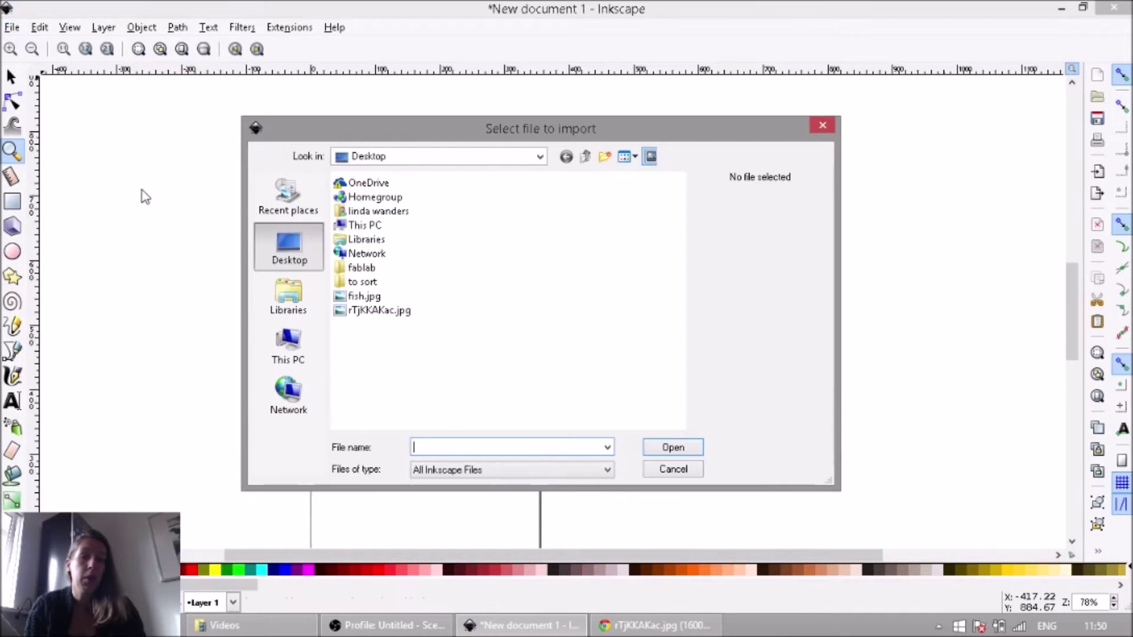
pyautogui.click(380, 310)
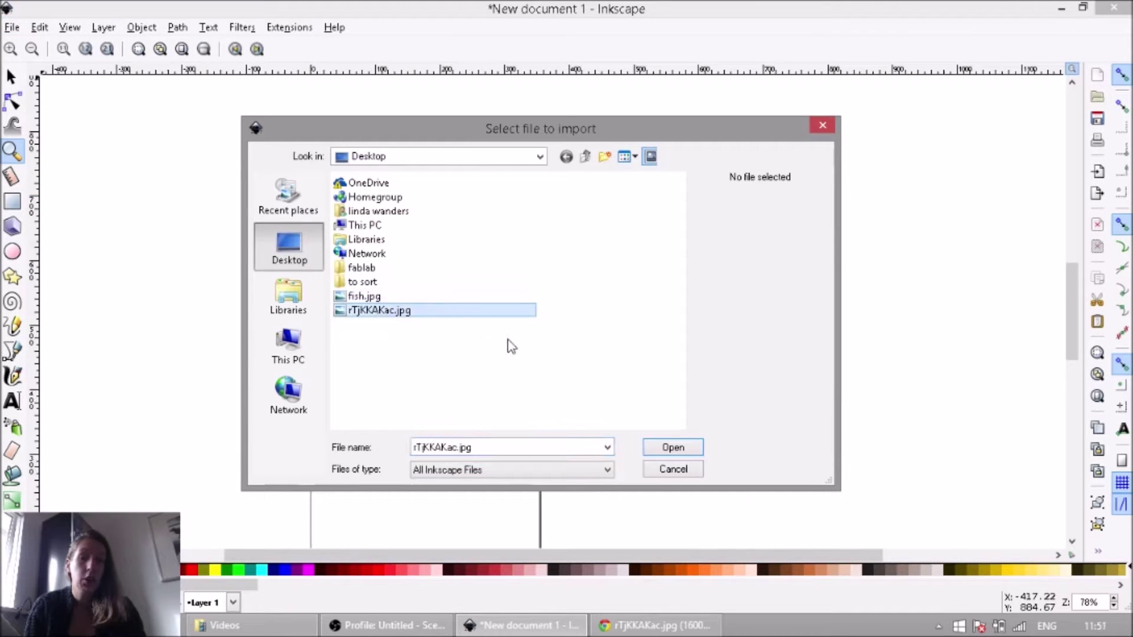
pyautogui.click(674, 447)
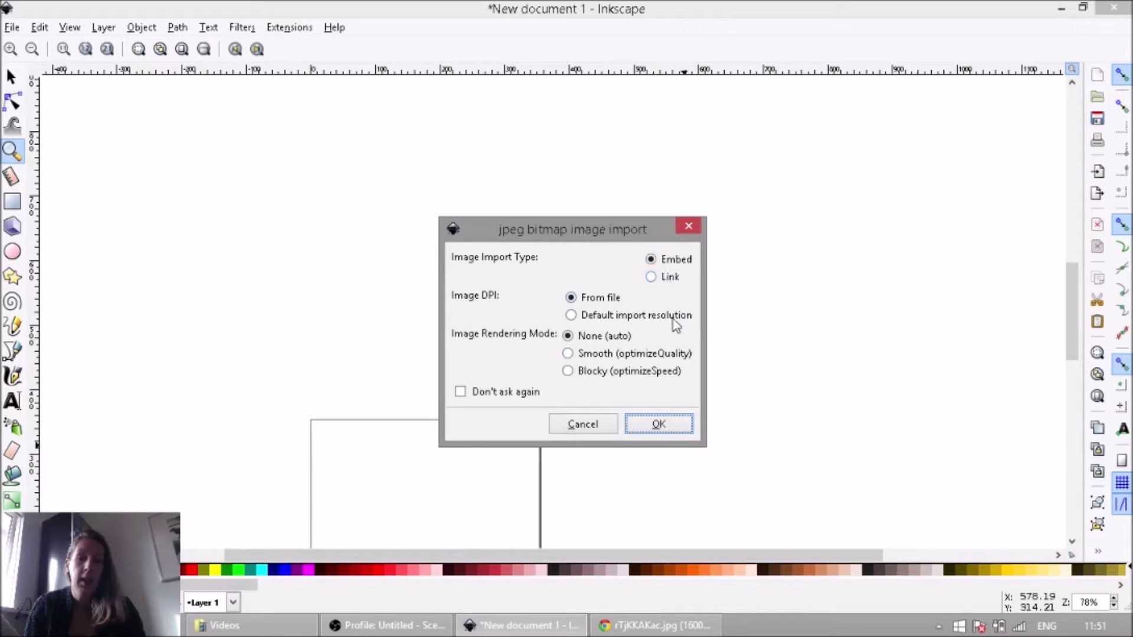
pyautogui.click(681, 434)
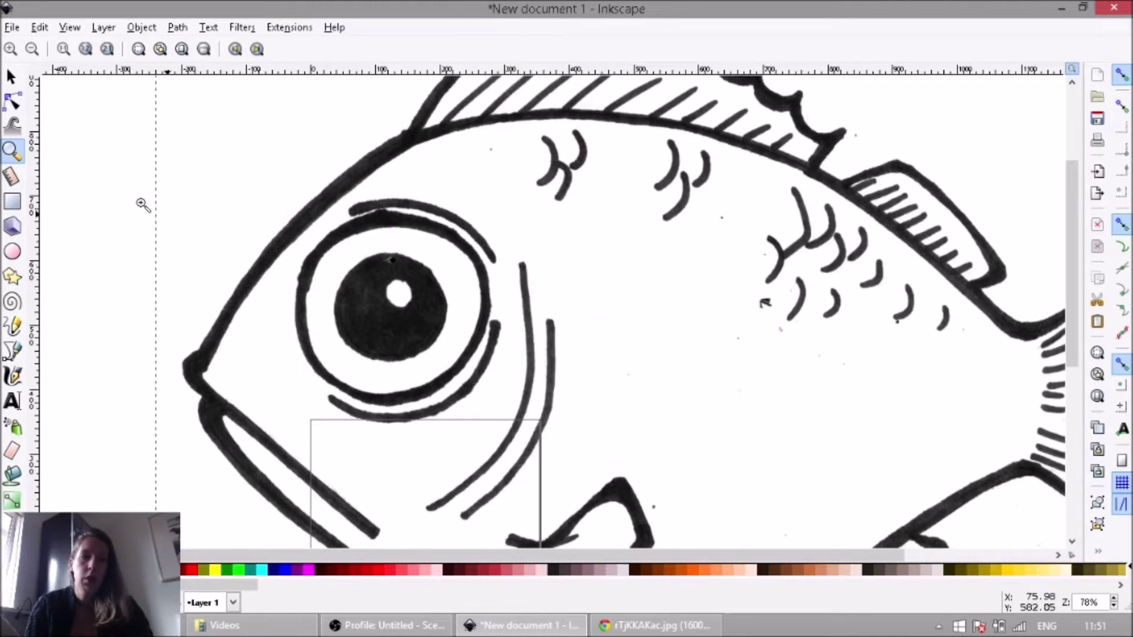
# Scale the fish image down proportionally to about 348 × 254 px and place it within the page borders
pyautogui.click(13, 153)
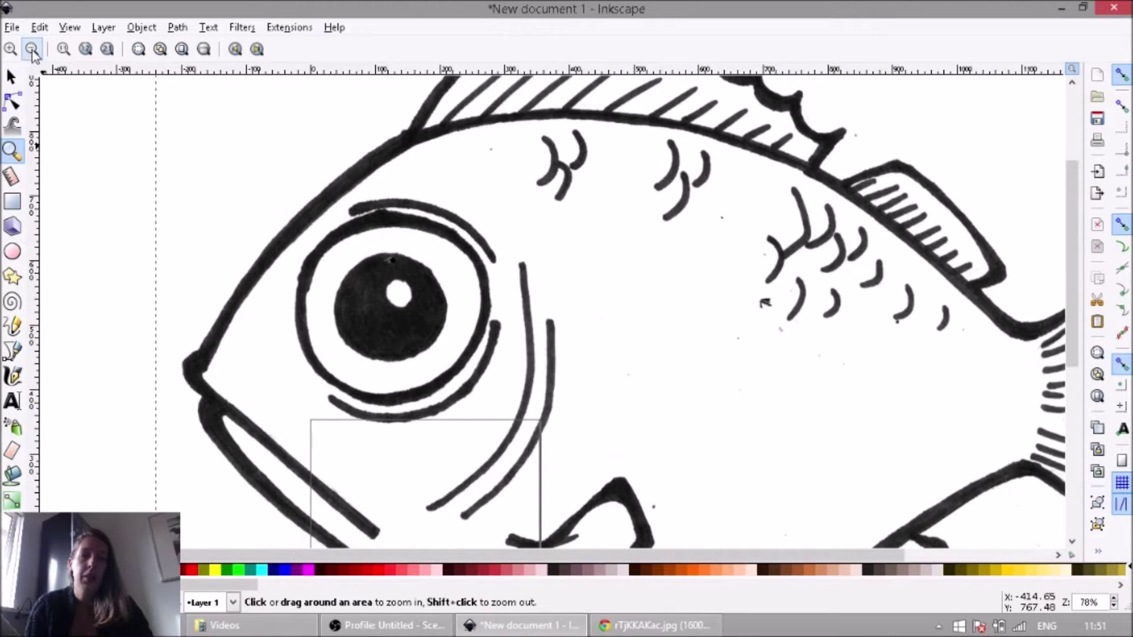
pyautogui.click(32, 50)
pyautogui.click(32, 50)
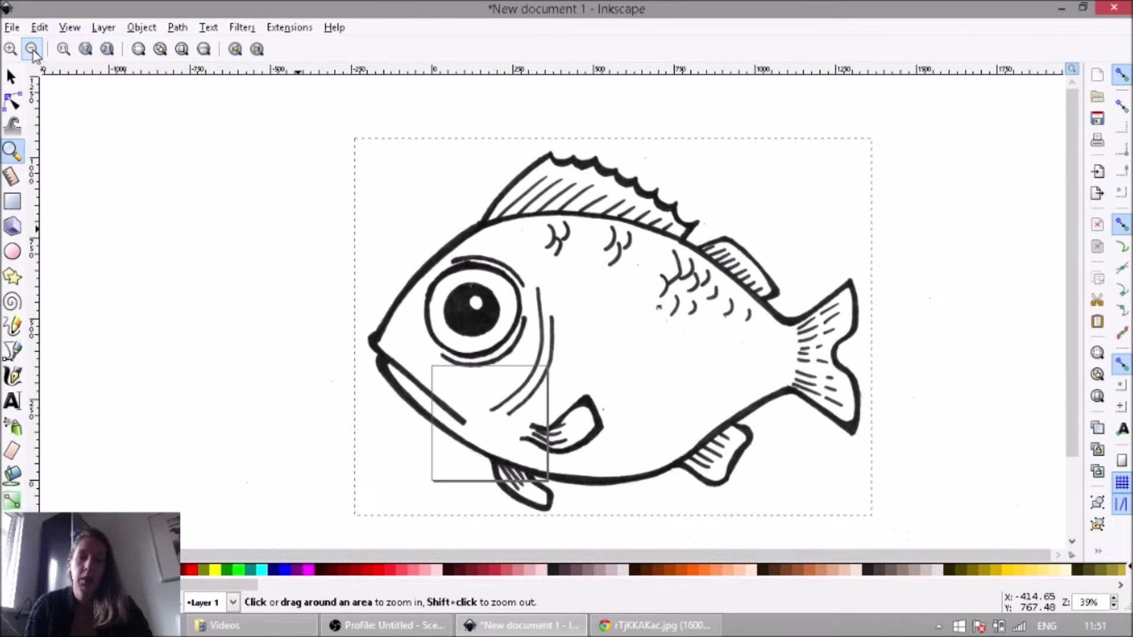
pyautogui.click(10, 78)
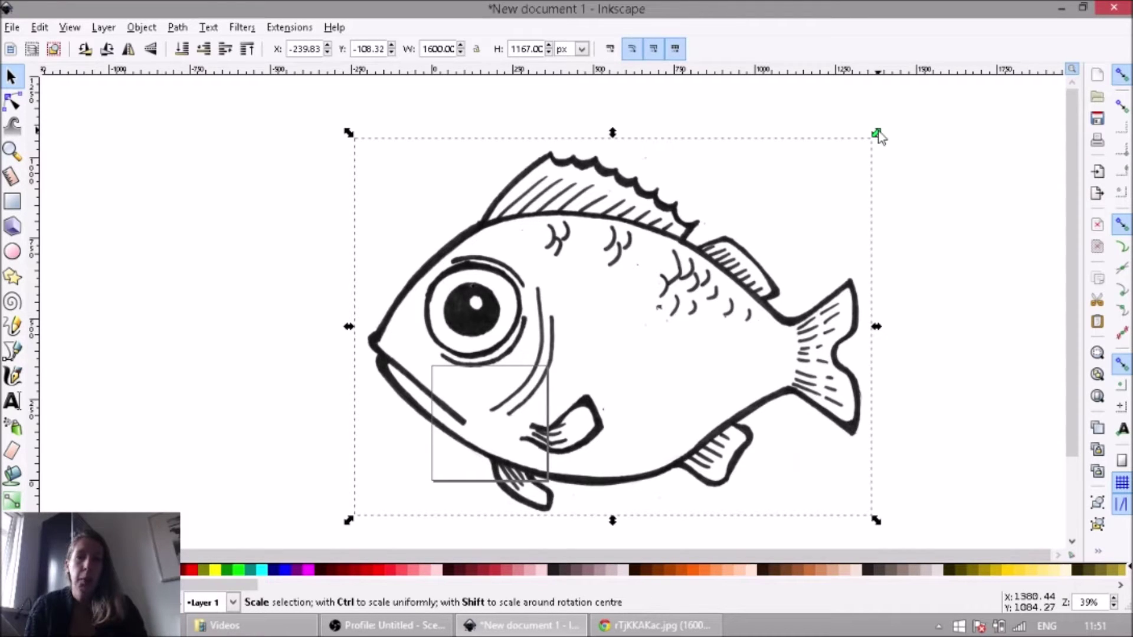
pyautogui.moveTo(878, 136); pyautogui.dragTo(475, 369)
pyautogui.moveTo(420, 464); pyautogui.dragTo(486, 423)
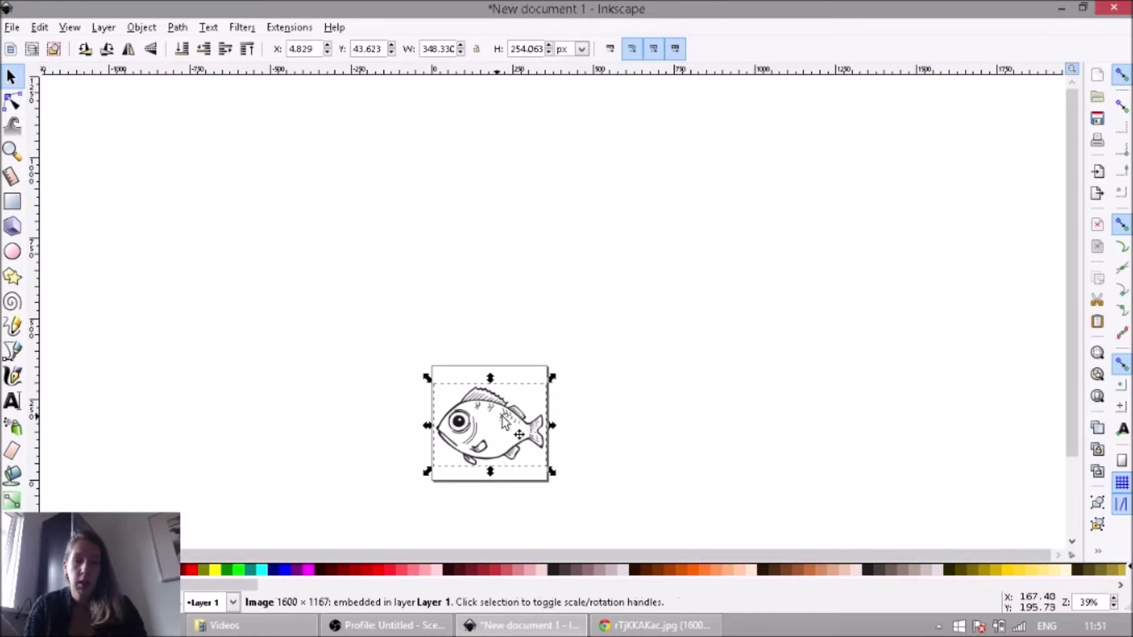
# Trace the fish image into a path with Trace Bitmap, using a single-scan brightness cutoff with threshold 0.450 and updating the preview
pyautogui.moveTo(627, 443); pyautogui.dragTo(628, 348)
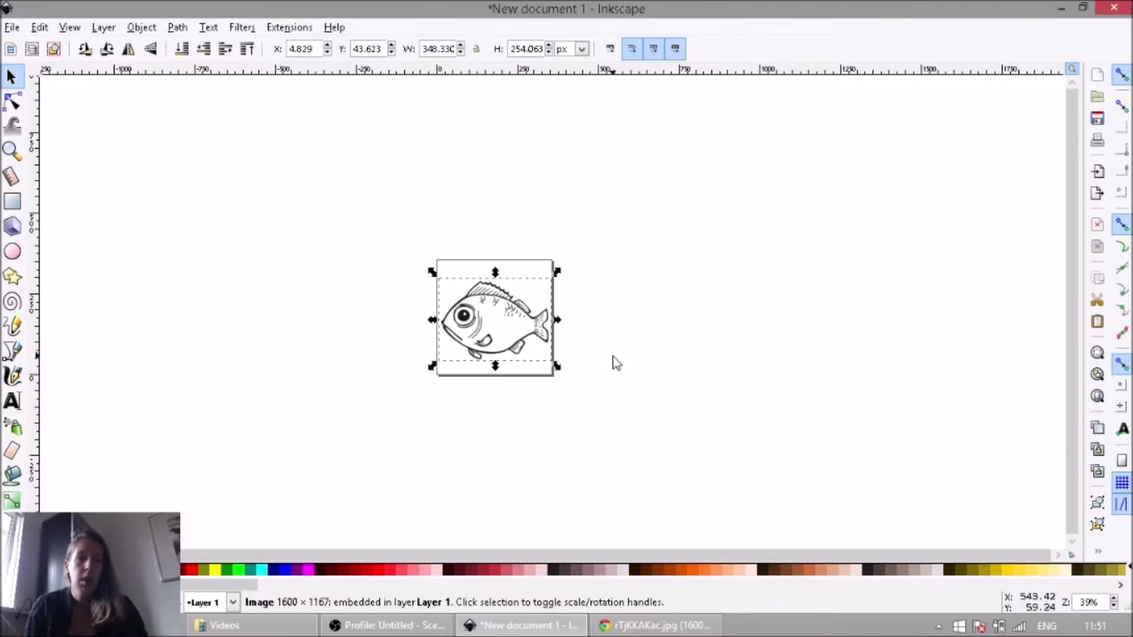
pyautogui.click(12, 152)
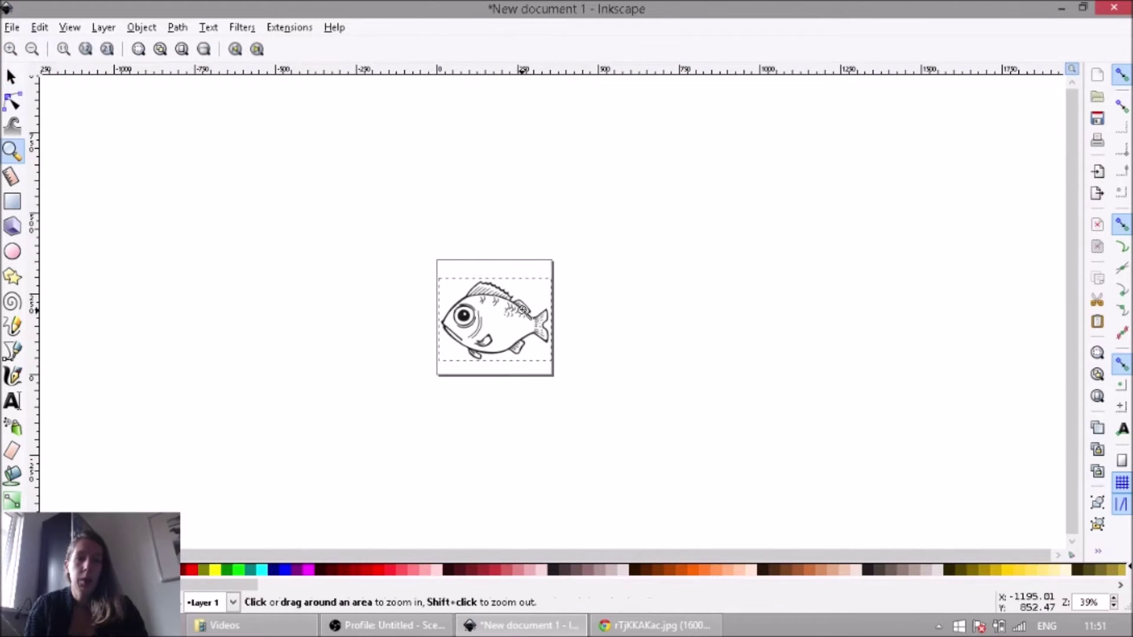
pyautogui.click(522, 312)
pyautogui.click(522, 312)
pyautogui.click(522, 311)
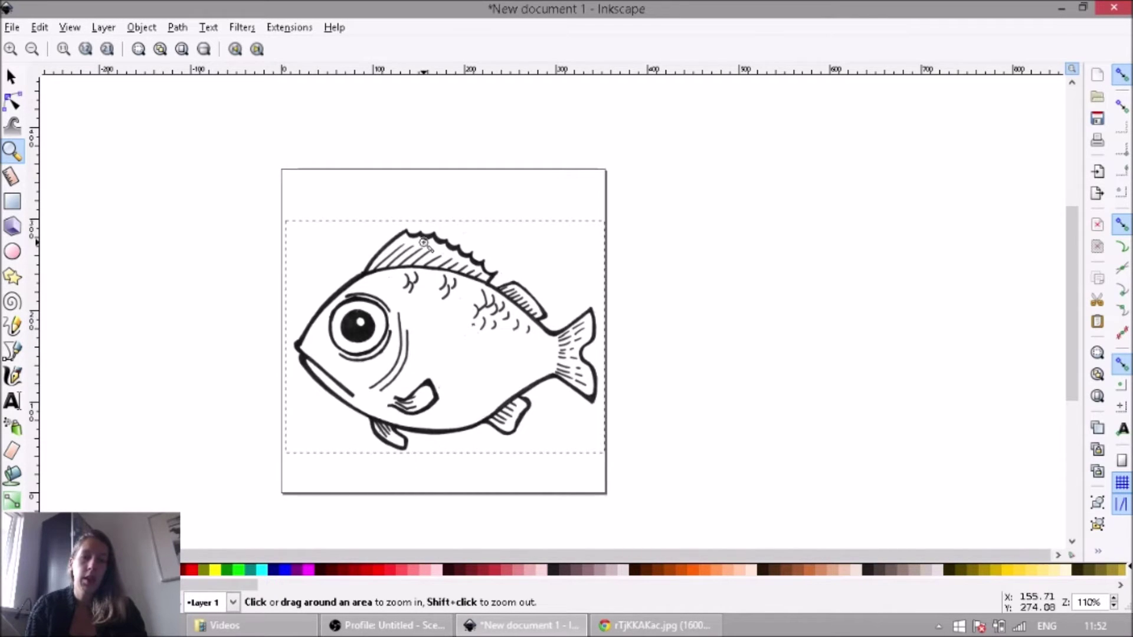
pyautogui.press('s')
pyautogui.click(415, 366)
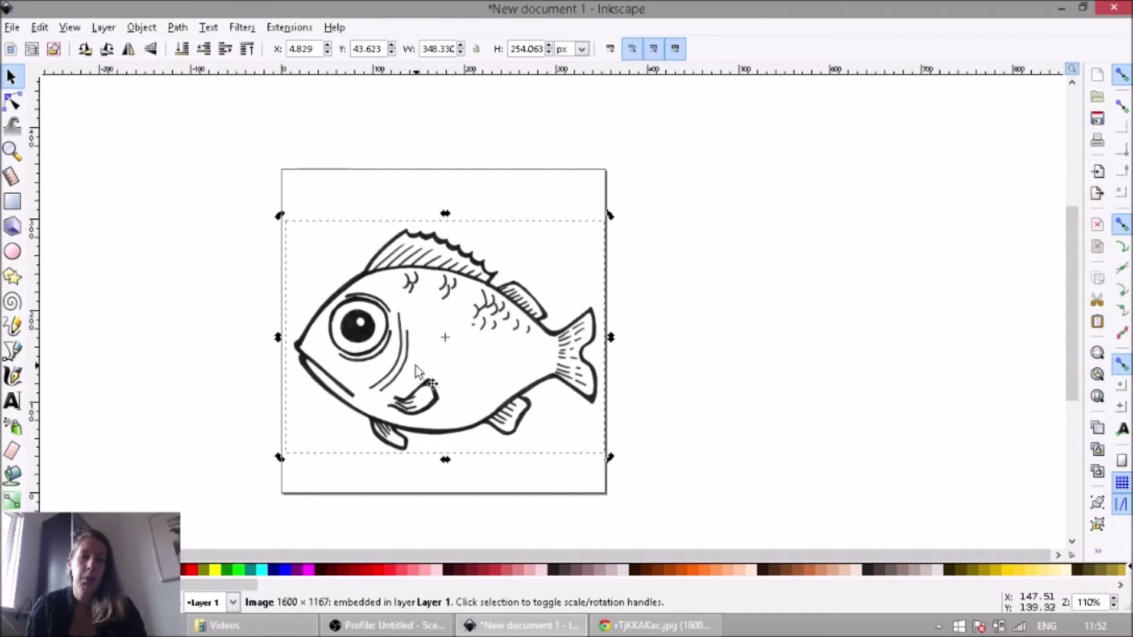
pyautogui.click(177, 27)
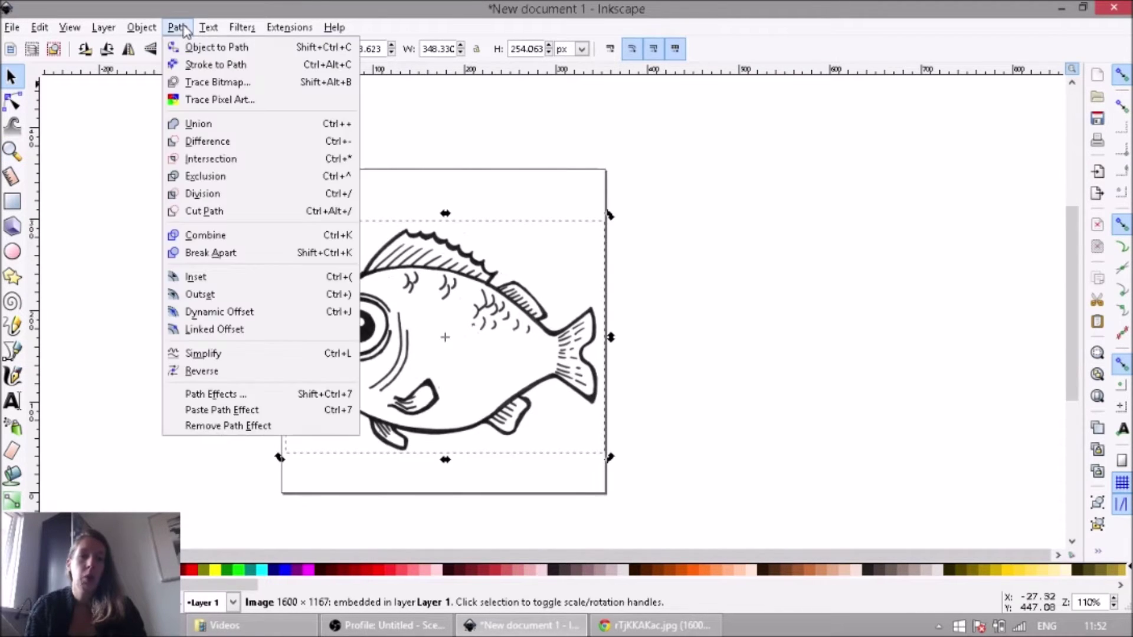
pyautogui.click(289, 87)
pyautogui.moveTo(848, 16); pyautogui.dragTo(804, 94)
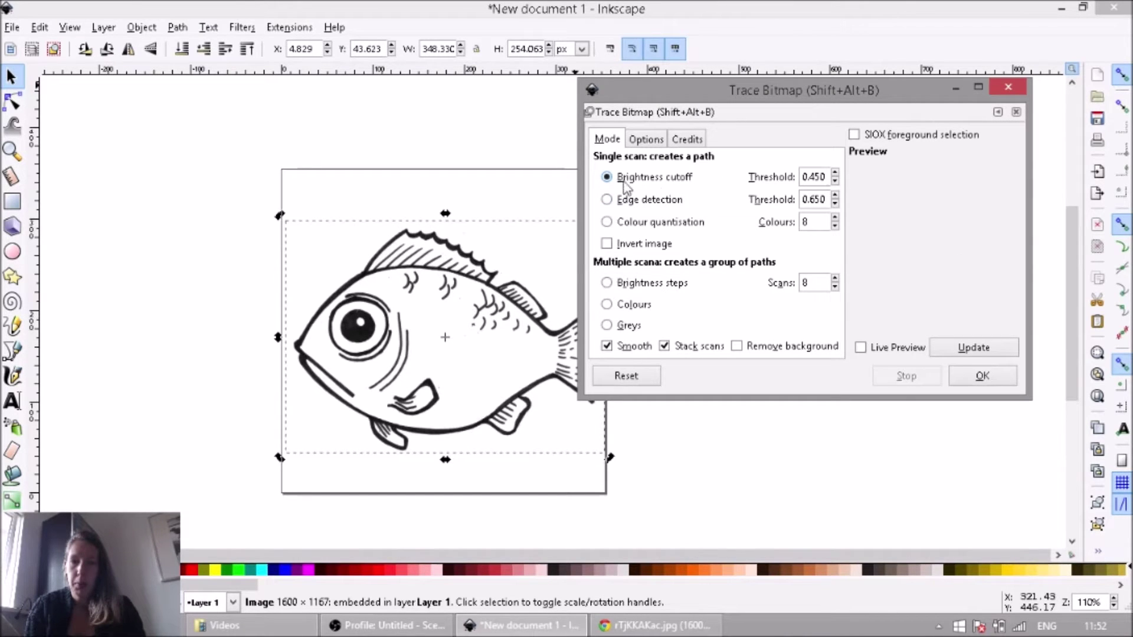
pyautogui.click(684, 180)
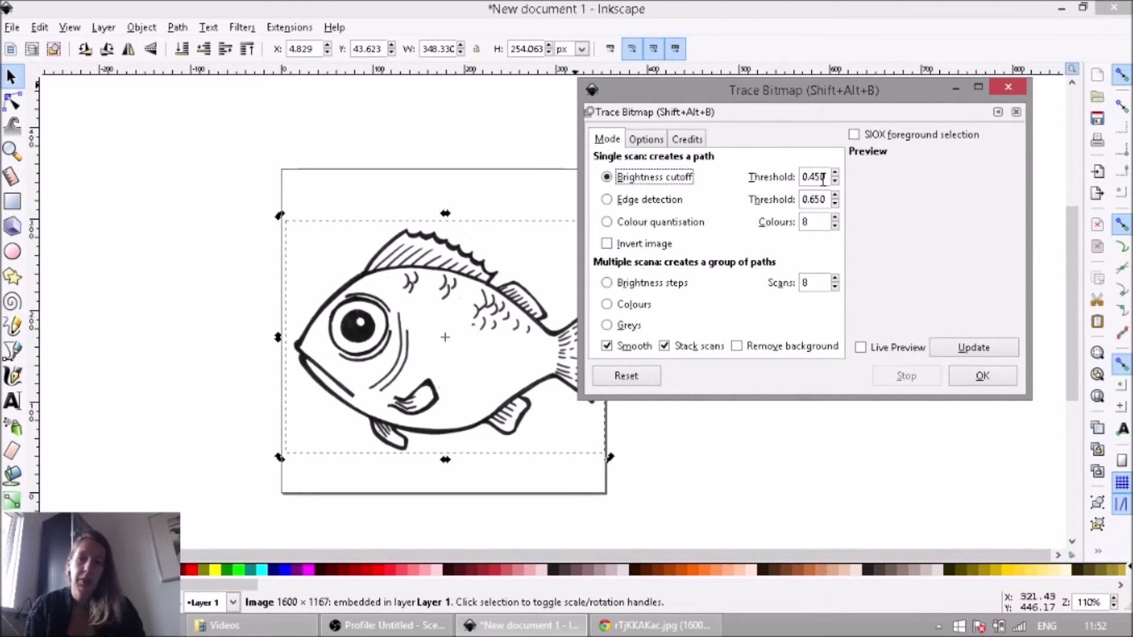
pyautogui.click(973, 349)
pyautogui.click(982, 378)
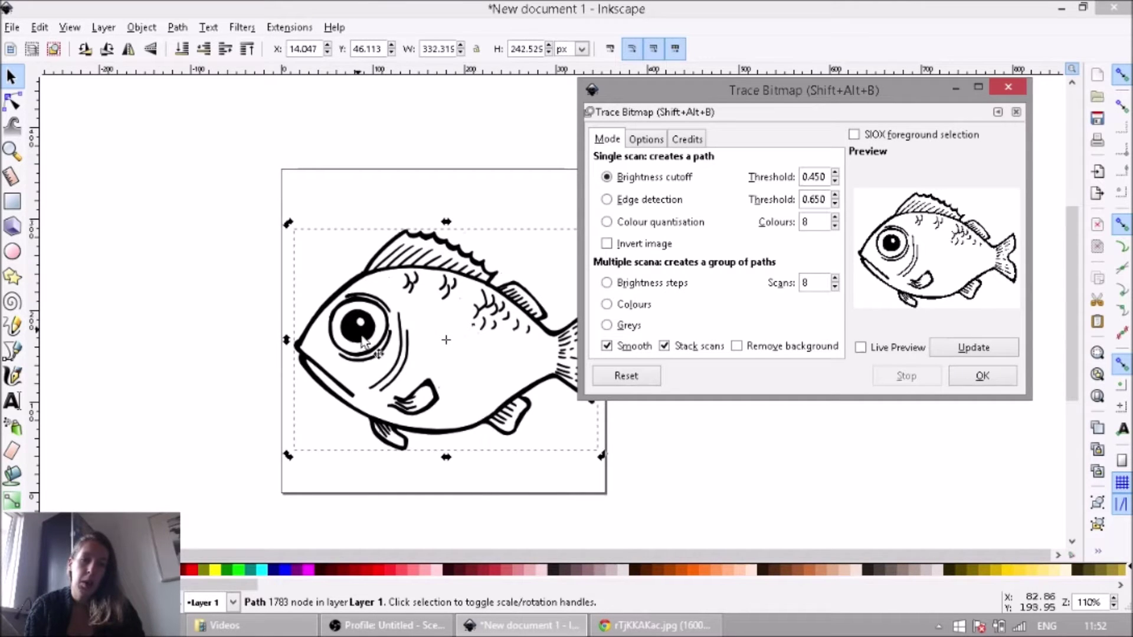
# Move the traced fish path off the original image to the empty canvas beside the page, at about X 383, Y 44 px
pyautogui.moveTo(360, 341)
pyautogui.mouseDown()
pyautogui.moveTo(632, 434)
pyautogui.moveTo(729, 447)
pyautogui.mouseUp()
pyautogui.hscroll(8, 728, 447)
pyautogui.scroll(-2, 729, 447)
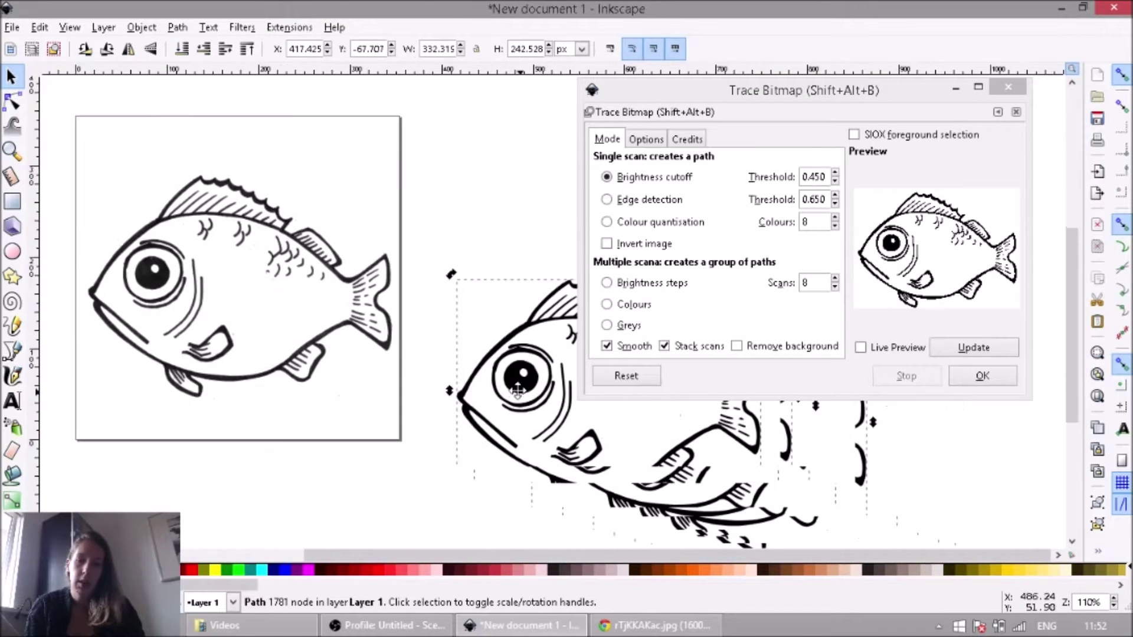
pyautogui.scroll(-1, 522, 394)
pyautogui.hscroll(1, 521, 394)
pyautogui.moveTo(481, 373); pyautogui.dragTo(446, 262)
# Trace the original fish image again with the brightness cutoff threshold set to 0.700
pyautogui.moveTo(740, 95); pyautogui.dragTo(779, 46)
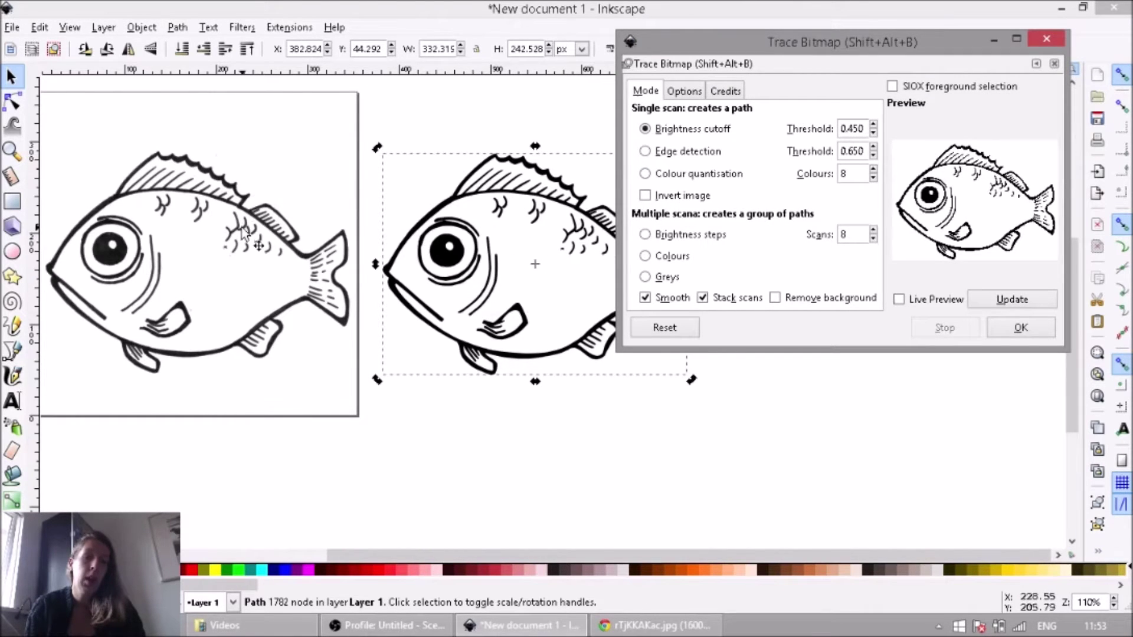
pyautogui.click(258, 248)
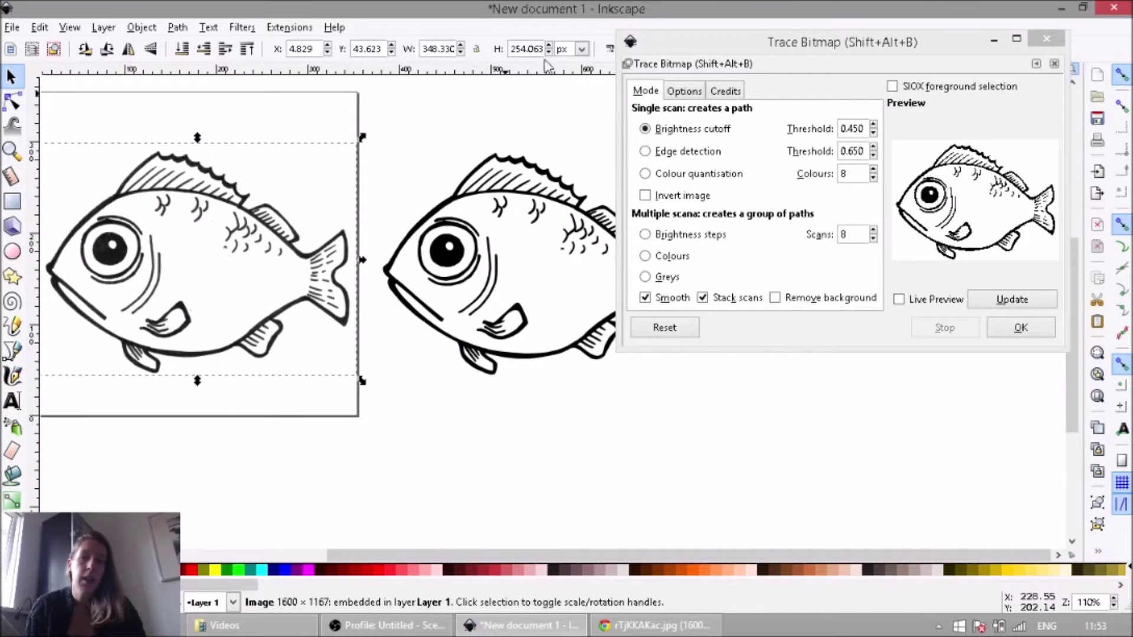
pyautogui.click(725, 52)
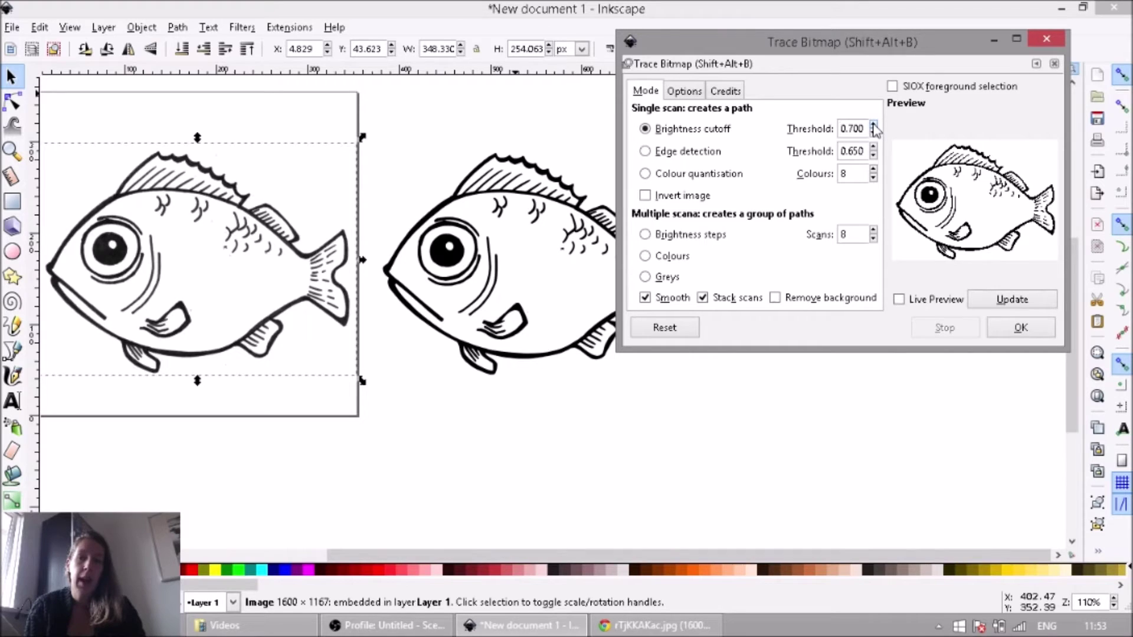
pyautogui.click(1037, 300)
pyautogui.click(1033, 333)
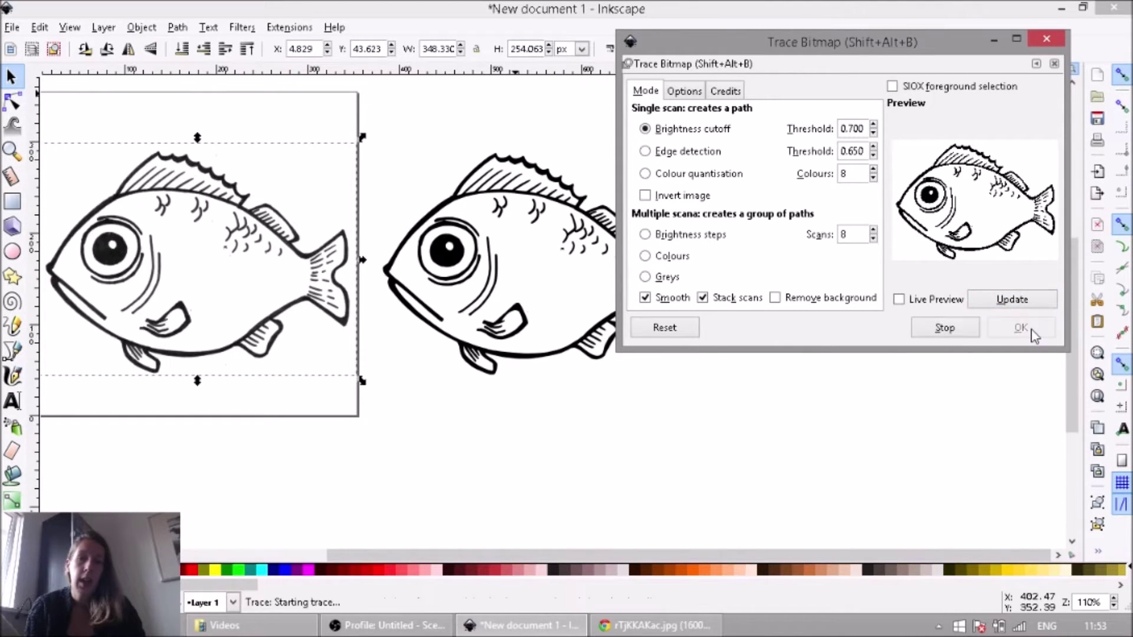
# Place the 0.700 trace below the first trace to compare them, close Trace Bitmap, and delete that second trace
pyautogui.moveTo(138, 266)
pyautogui.mouseDown()
pyautogui.moveTo(457, 521)
pyautogui.moveTo(507, 522)
pyautogui.mouseUp()
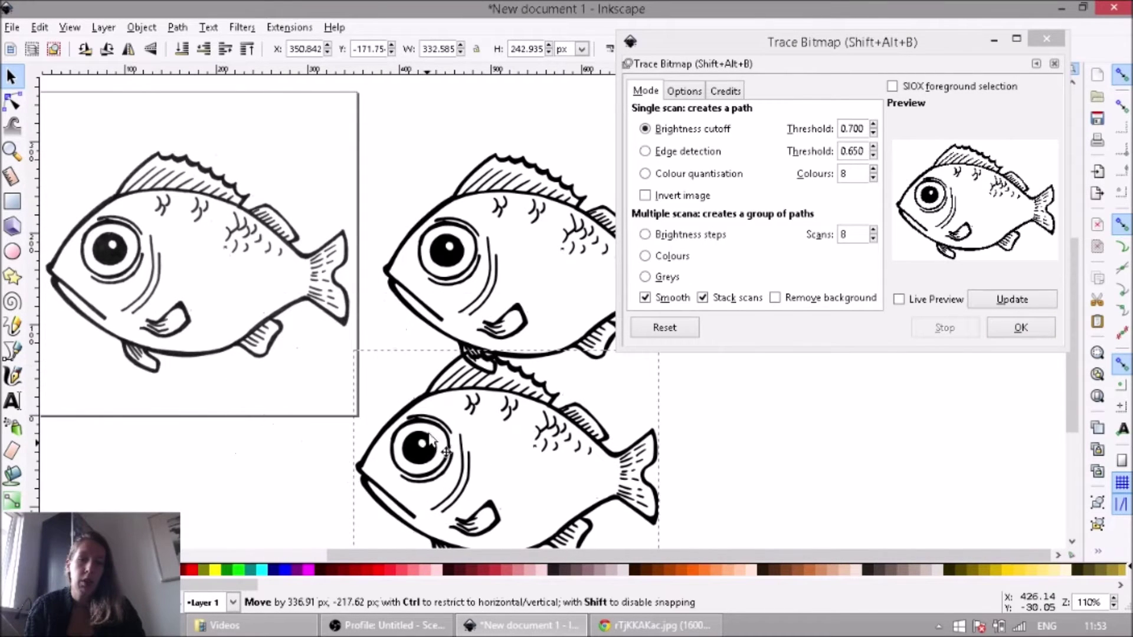
pyautogui.scroll(-4, 359, 290)
pyautogui.hscroll(3, 359, 290)
pyautogui.scroll(-2, 359, 290)
pyautogui.hscroll(1, 359, 291)
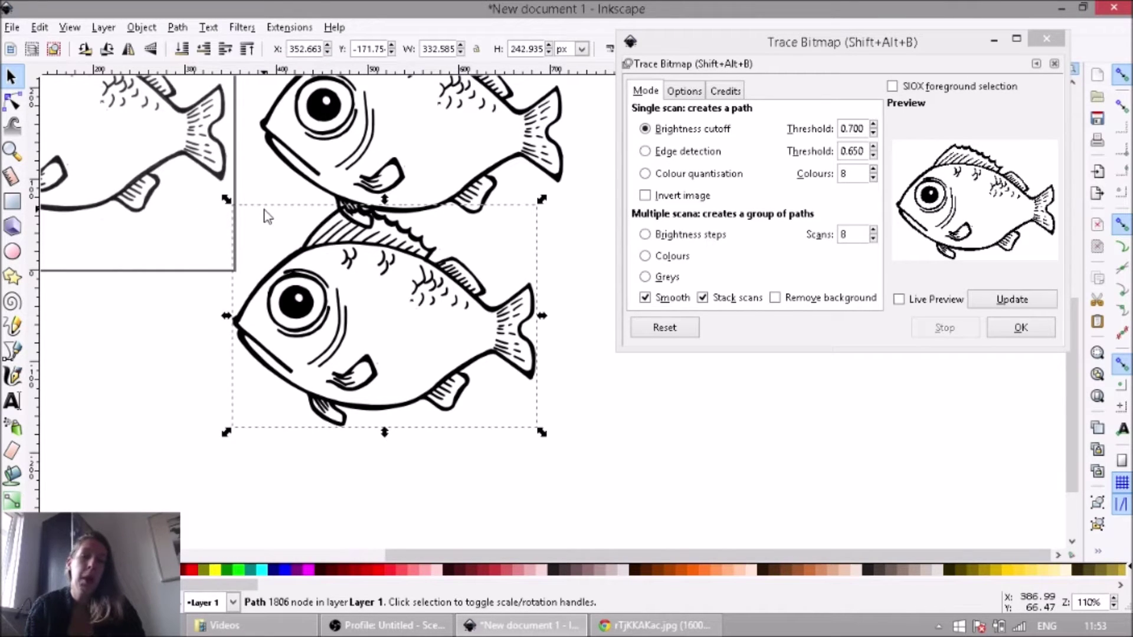
pyautogui.click(1046, 40)
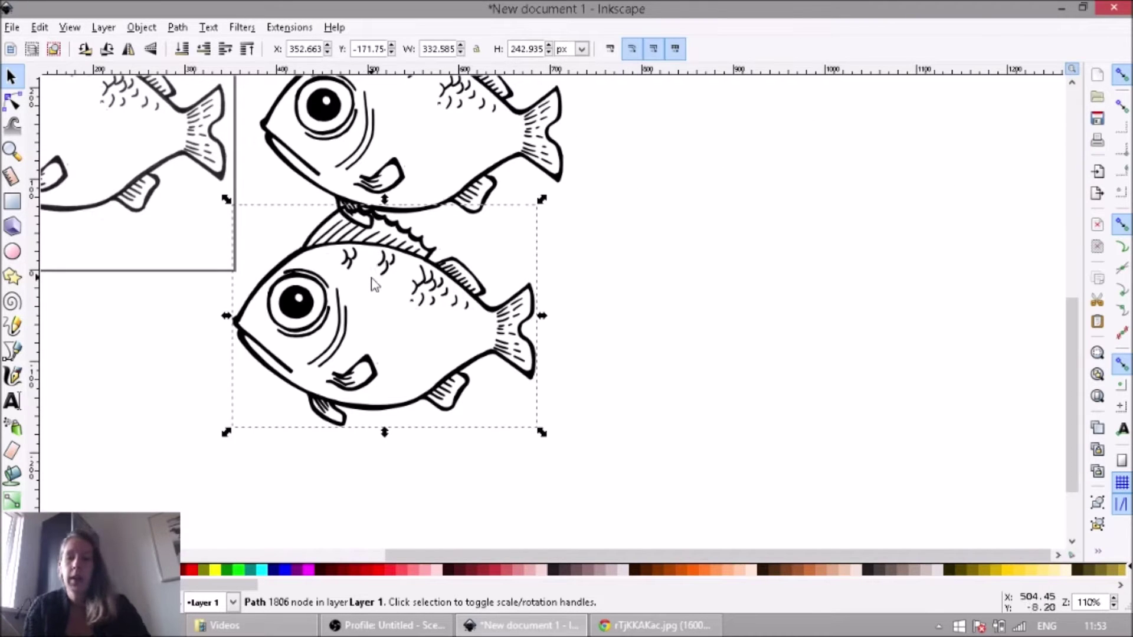
pyautogui.press('Delete')
pyautogui.moveTo(318, 245); pyautogui.dragTo(522, 385)
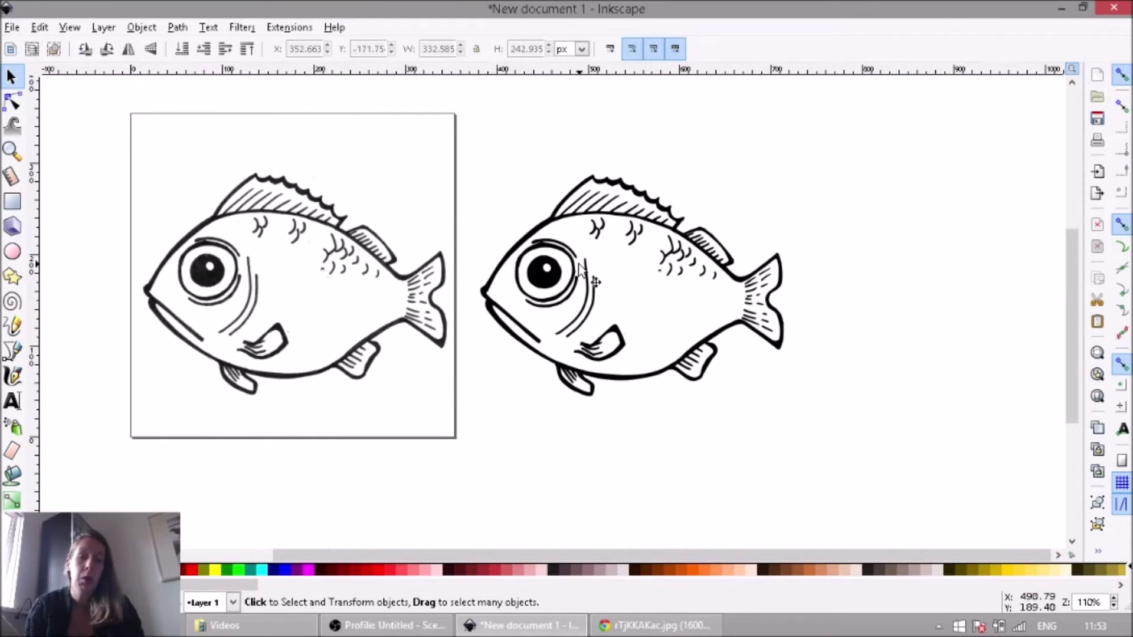
# Compare the original image with the traced path and delete the original fish bitmap from the page
pyautogui.click(369, 263)
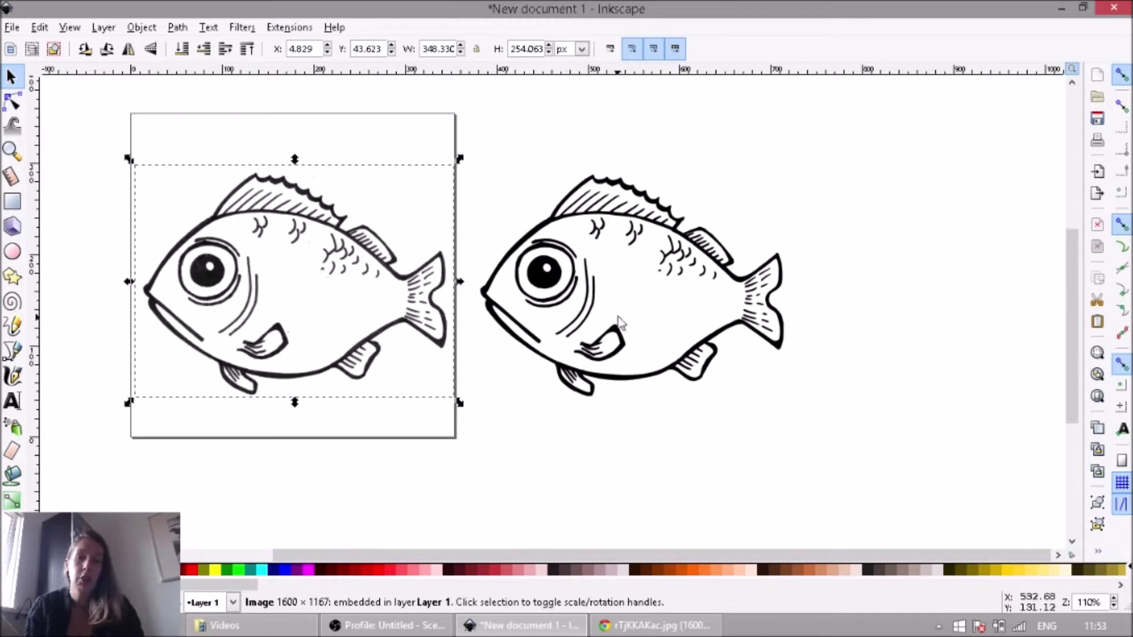
pyautogui.click(584, 295)
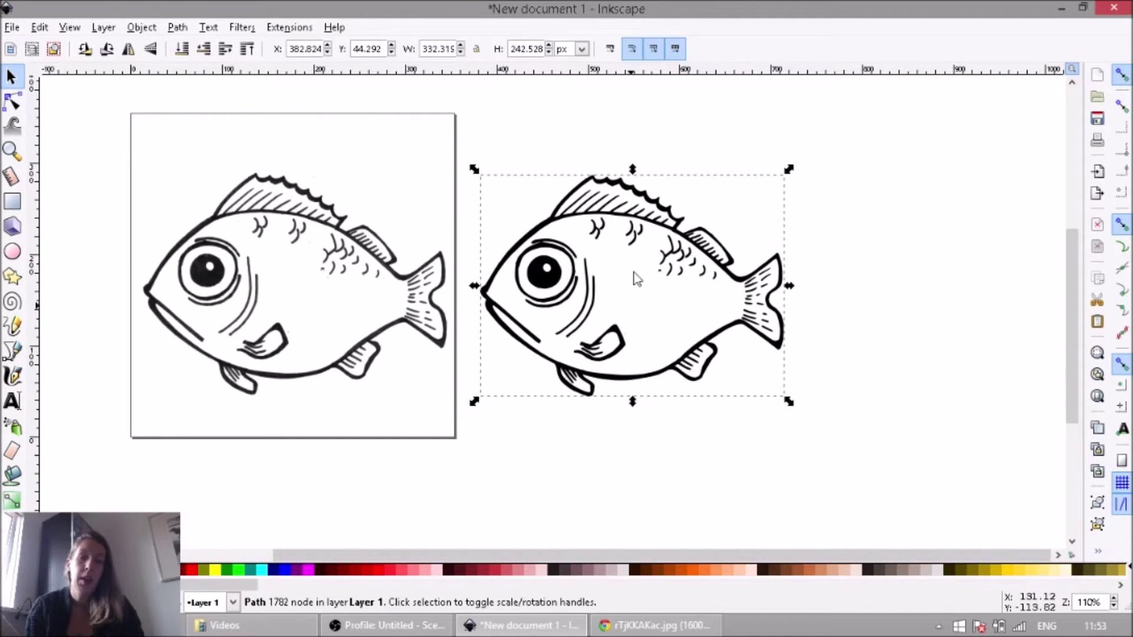
pyautogui.click(344, 250)
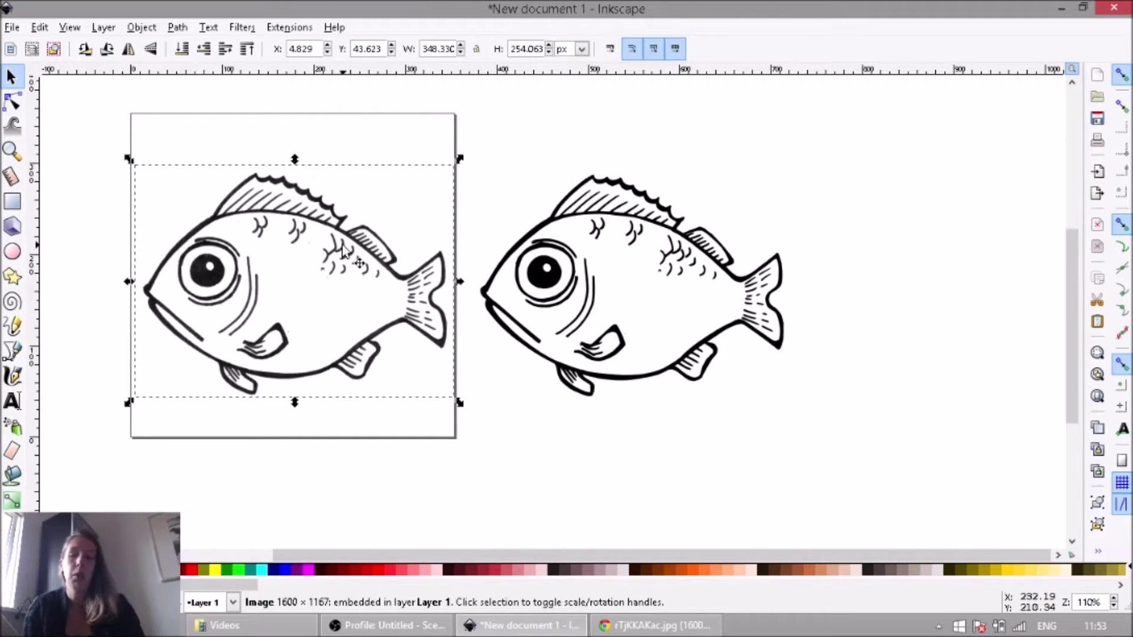
pyautogui.rightClick(345, 249)
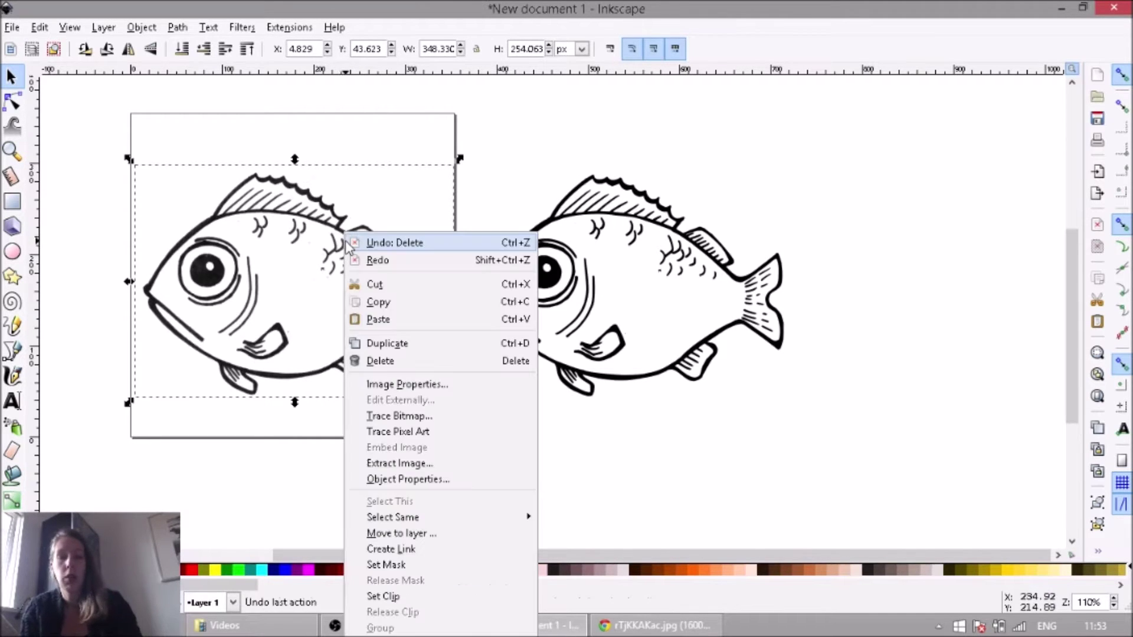
pyautogui.click(397, 362)
# Move the traced fish path onto the page, at about X 12, Y 58 px
pyautogui.moveTo(548, 285); pyautogui.dragTo(202, 270)
pyautogui.moveTo(420, 294); pyautogui.dragTo(646, 336)
pyautogui.press('F3')
pyautogui.click(646, 336)
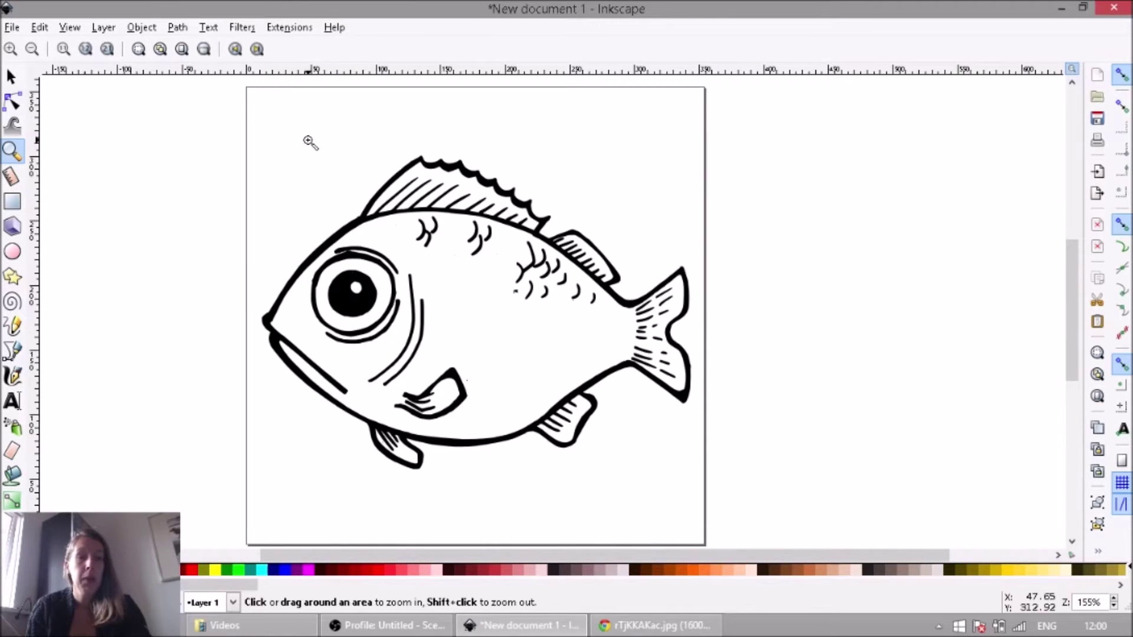
# Remove the traced fish's fill and give it a flat black stroke (RGBA 000000ff) using Fill and Stroke
pyautogui.click(142, 28)
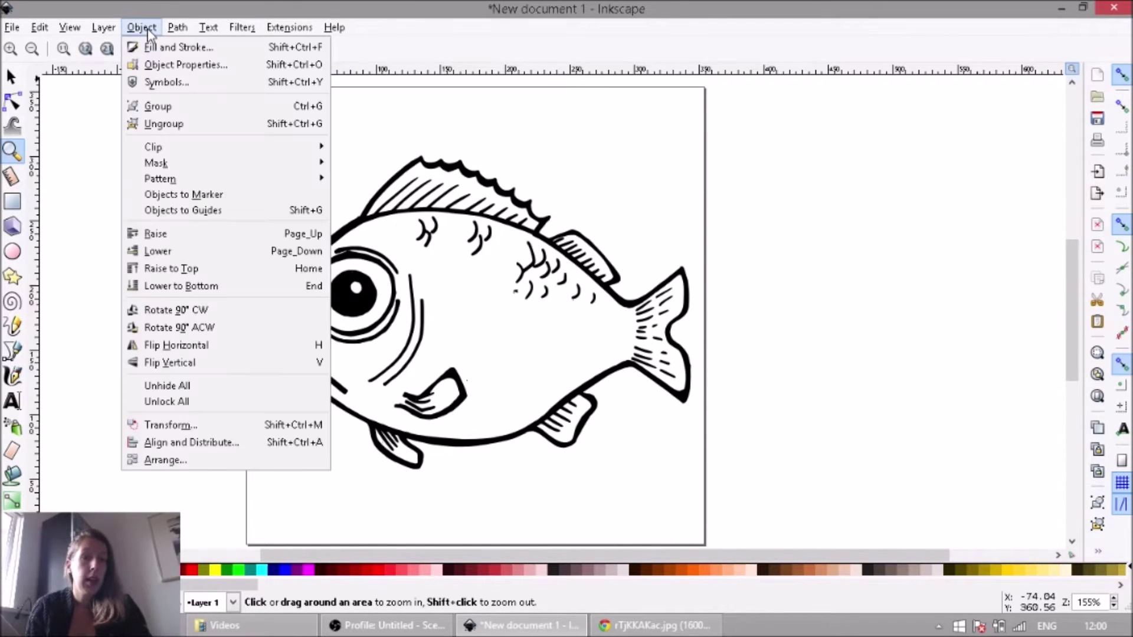
pyautogui.click(237, 47)
pyautogui.moveTo(991, 17)
pyautogui.mouseDown()
pyautogui.moveTo(966, 23)
pyautogui.moveTo(885, 150)
pyautogui.mouseUp()
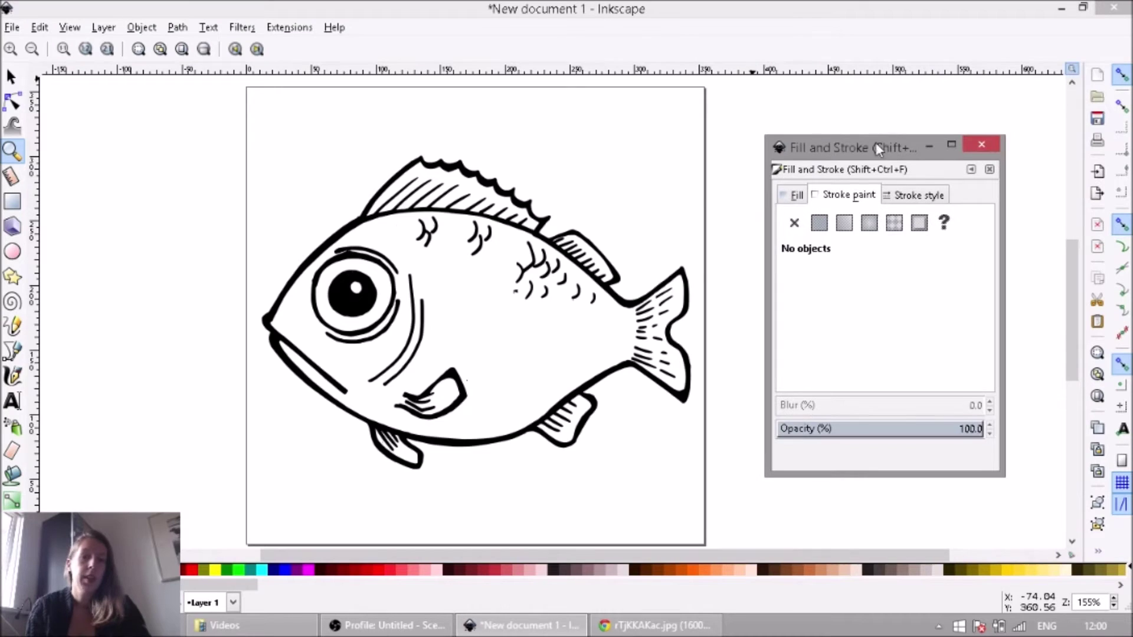
pyautogui.click(11, 76)
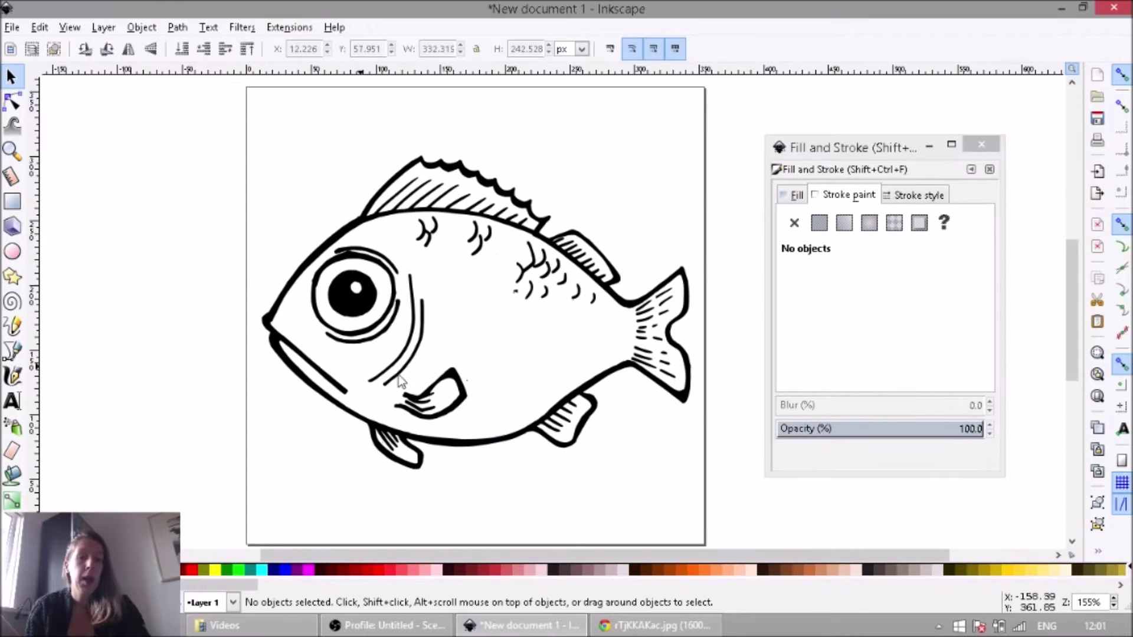
pyautogui.click(348, 302)
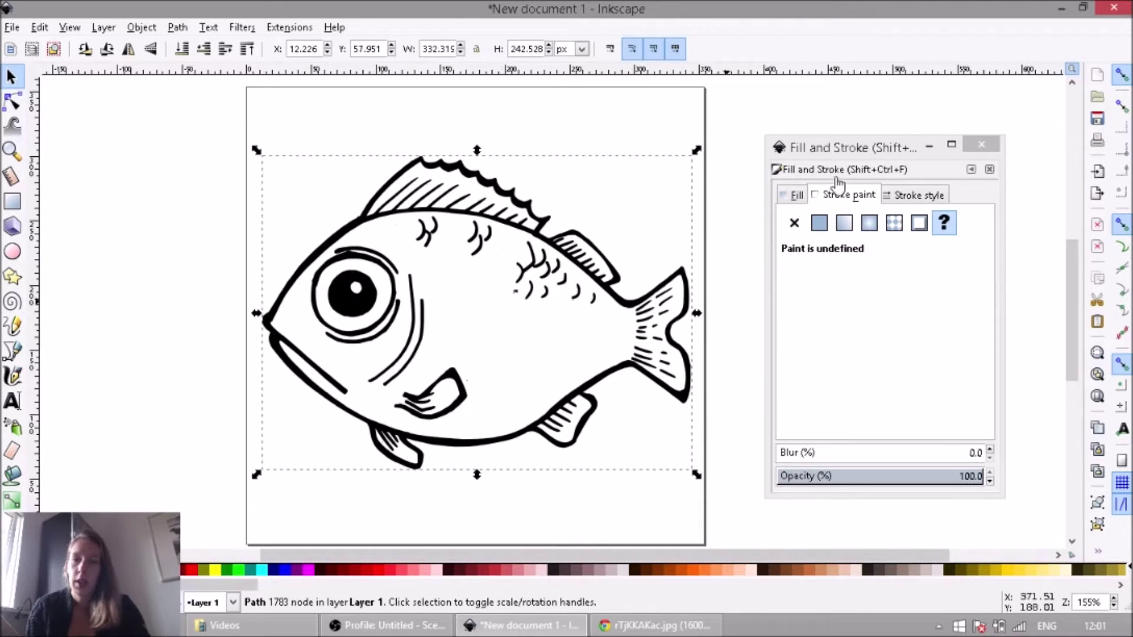
pyautogui.click(845, 156)
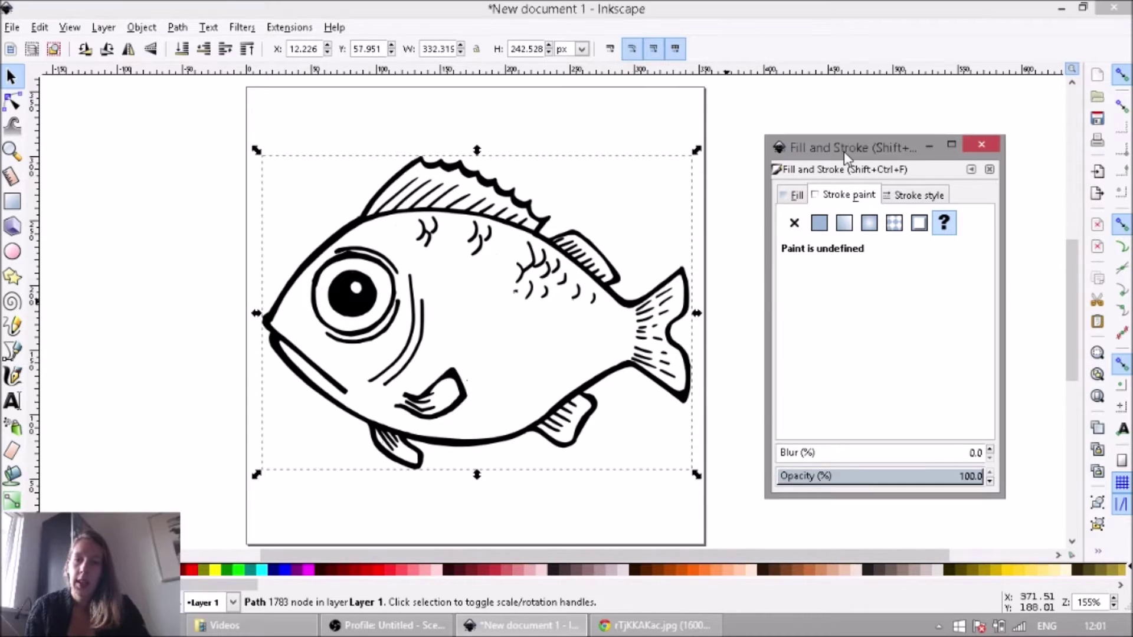
pyautogui.click(798, 195)
pyautogui.click(794, 224)
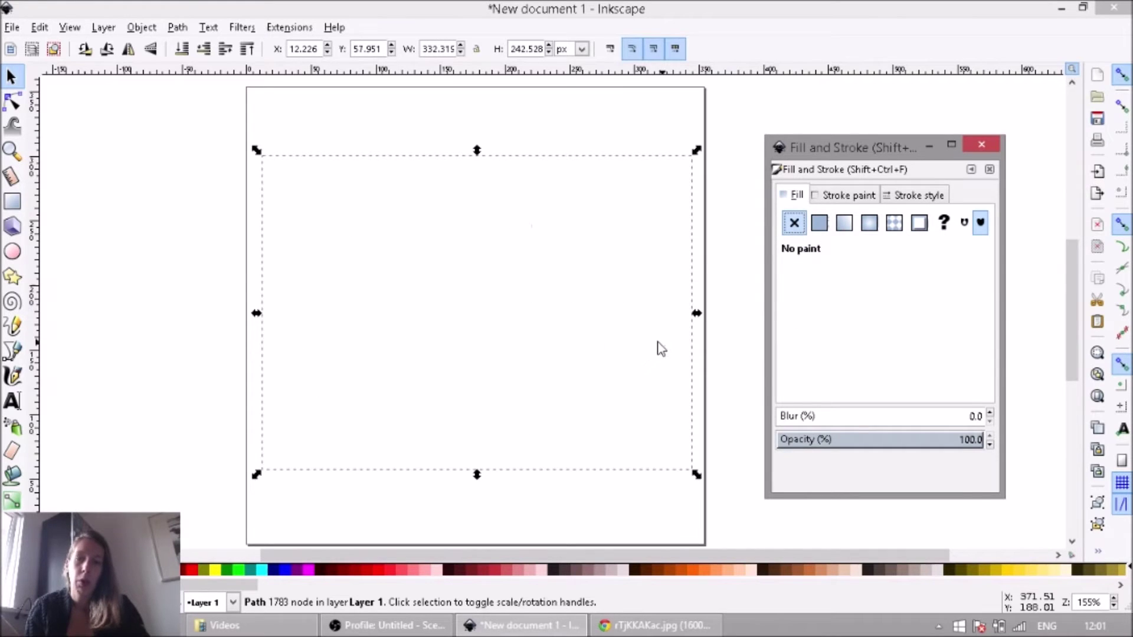
pyautogui.click(858, 200)
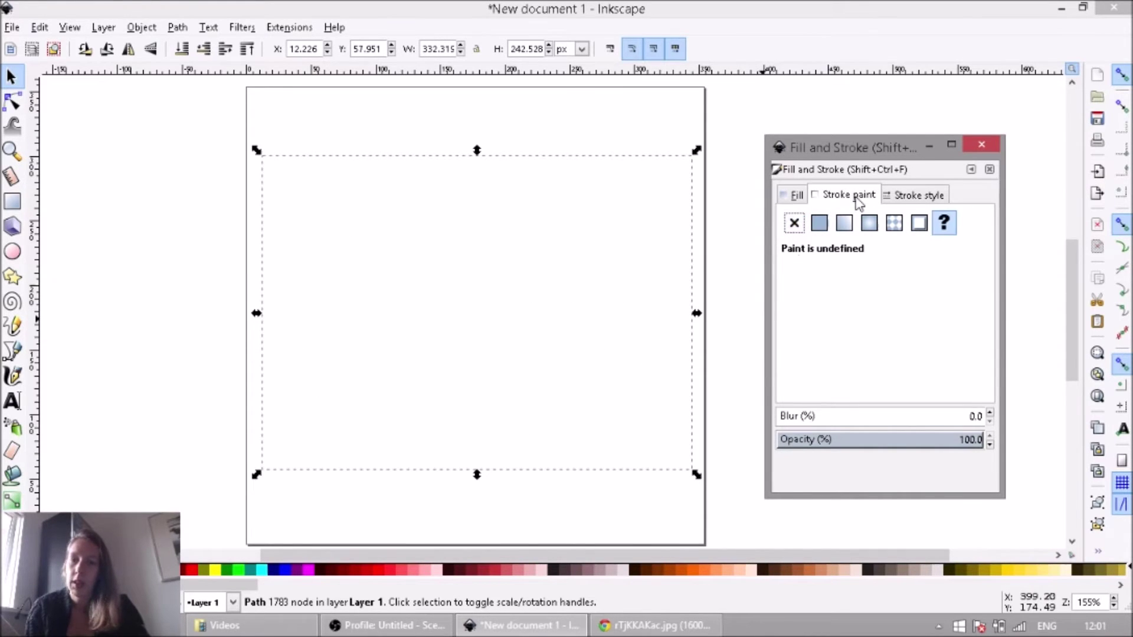
pyautogui.click(819, 224)
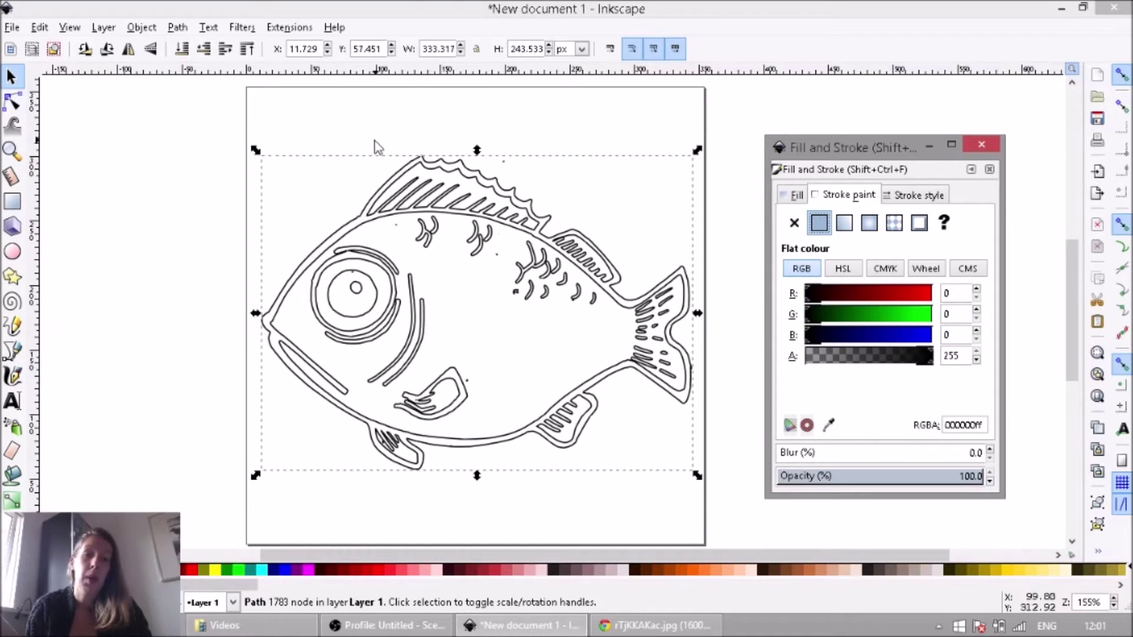
# Break the outlined fish path apart into separate paths and deselect everything
pyautogui.click(177, 27)
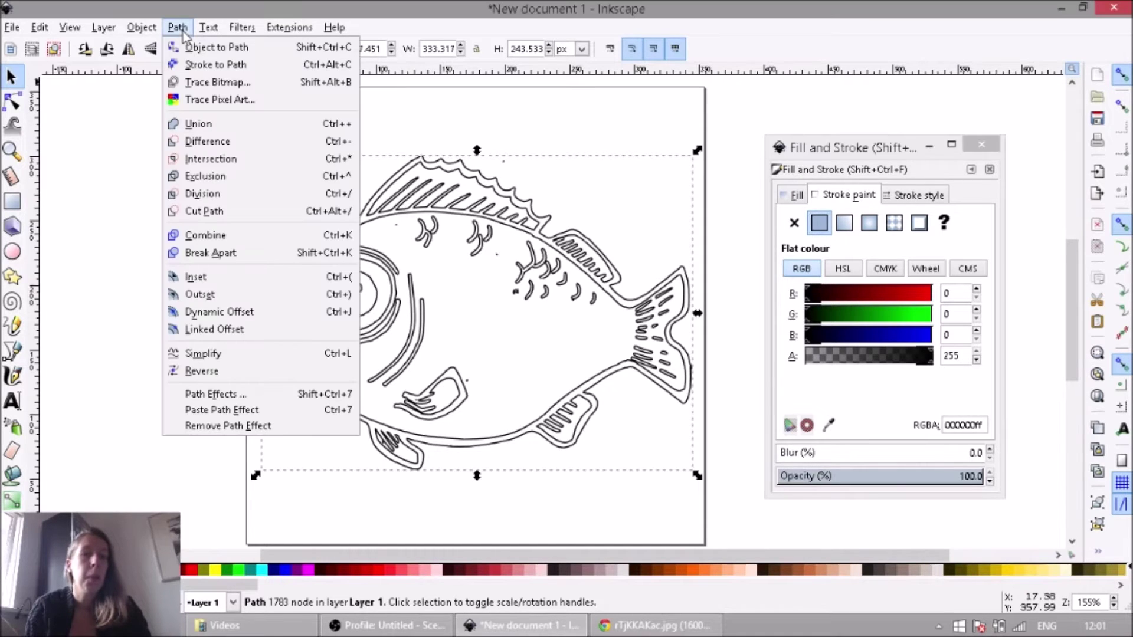
pyautogui.click(281, 250)
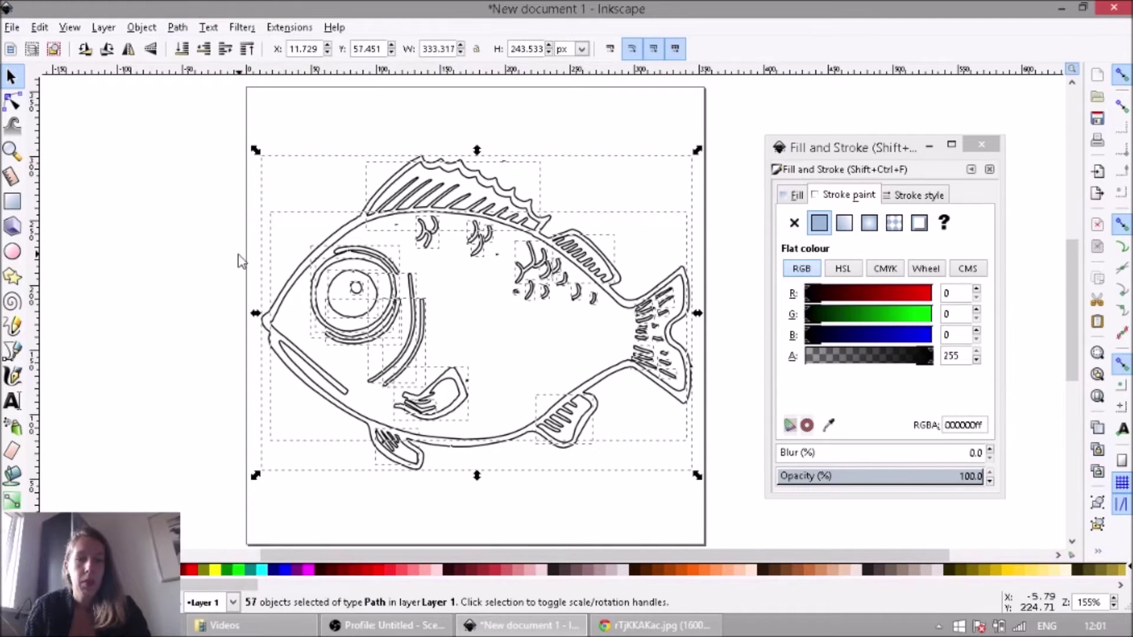
pyautogui.click(211, 264)
pyautogui.scroll(-1, 473, 261)
pyautogui.hscroll(2, 472, 260)
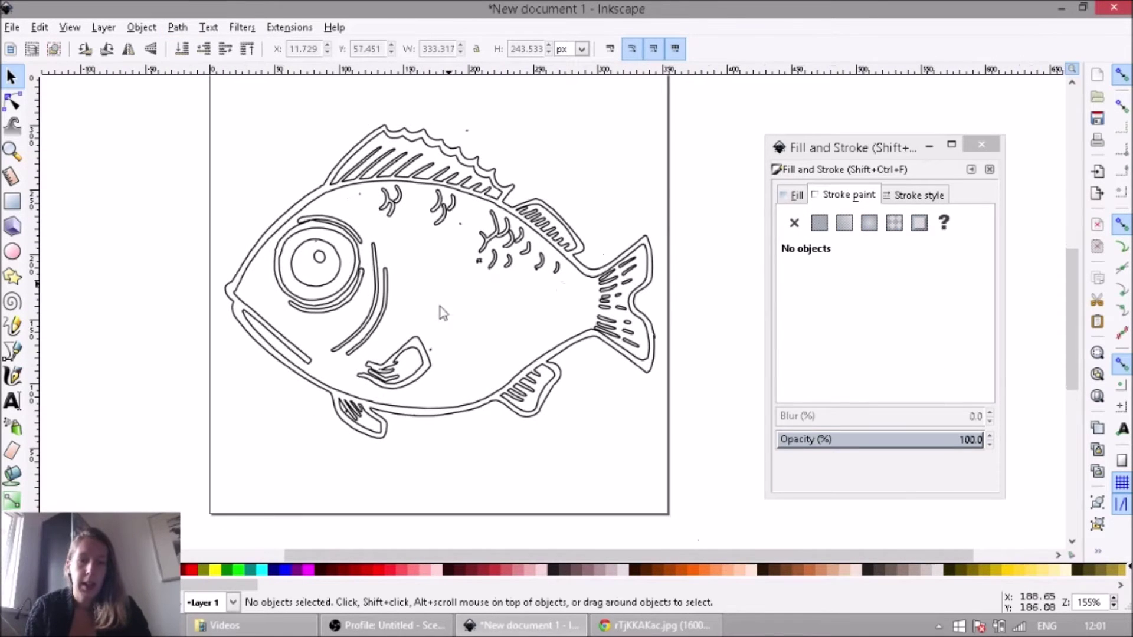
# Check the separated paths by selecting the side fin, an eye outline and the dorsal fin individually
pyautogui.click(424, 354)
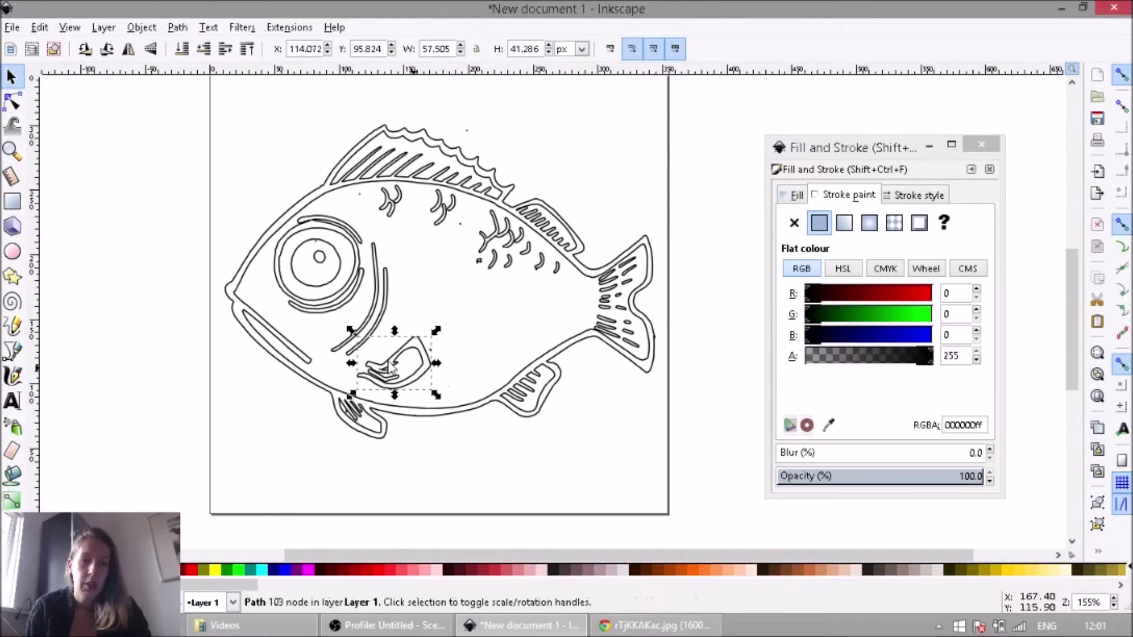
pyautogui.click(353, 287)
pyautogui.click(350, 188)
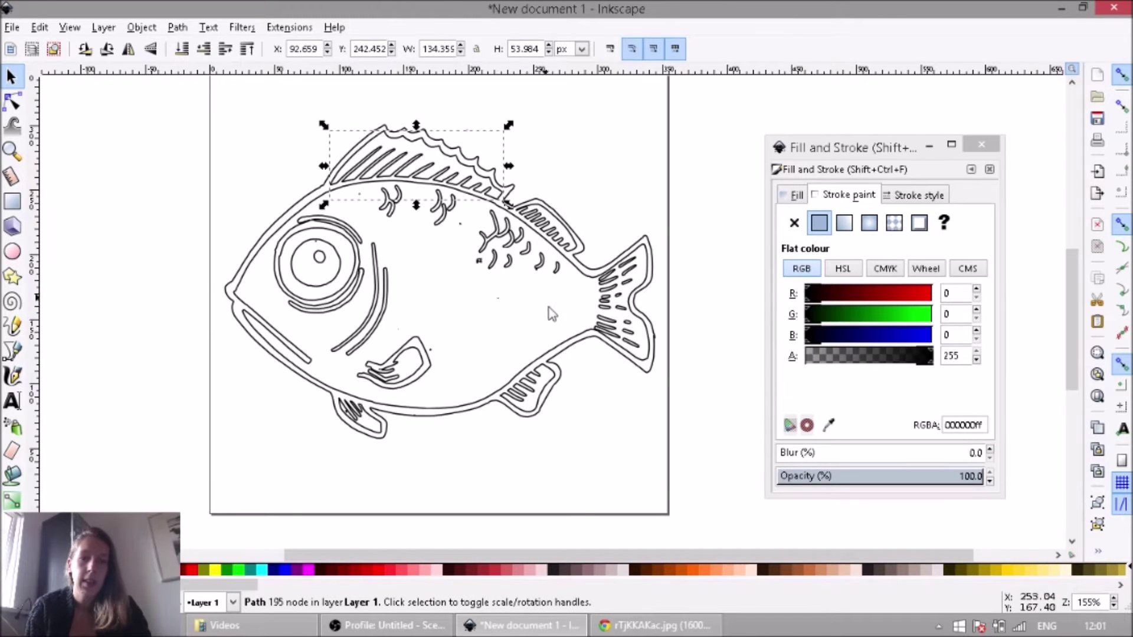
# Delete the stray speck just behind the side fin
pyautogui.click(553, 388)
pyautogui.hscroll(1, 582, 431)
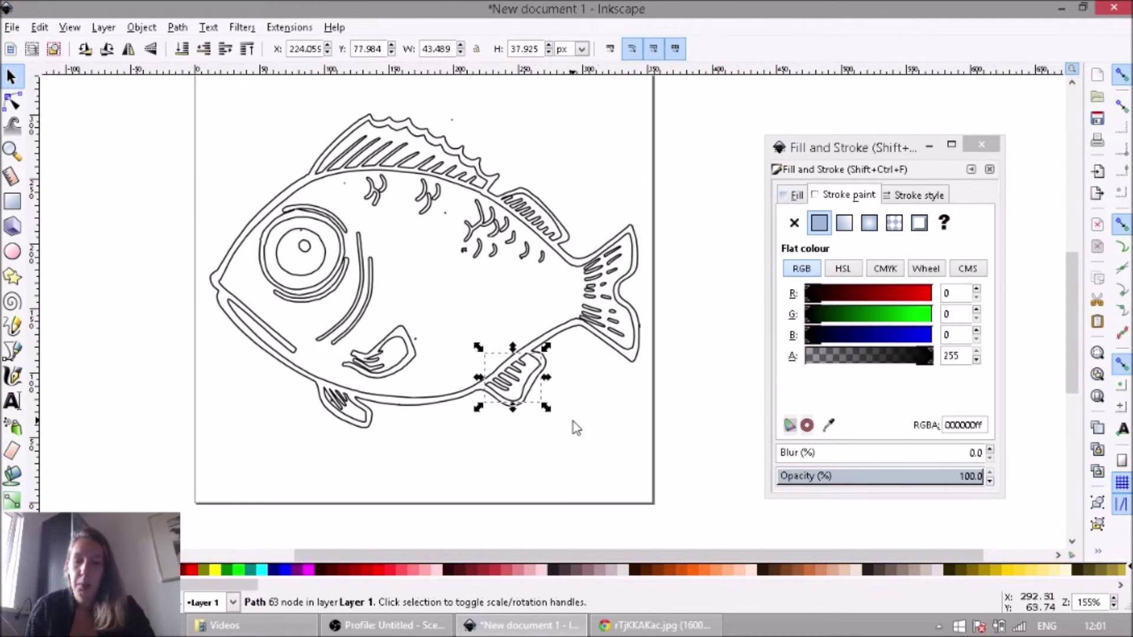
pyautogui.scroll(1, 573, 421)
pyautogui.scroll(2, 525, 403)
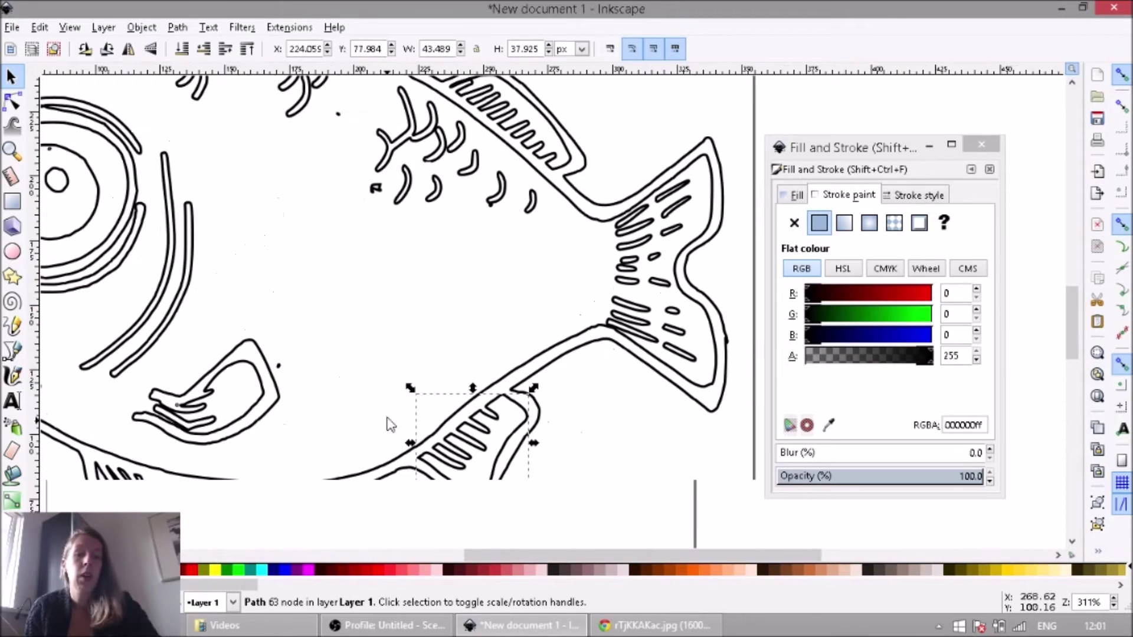
pyautogui.scroll(-1, 465, 370)
pyautogui.hscroll(-1, 465, 371)
pyautogui.click(397, 397)
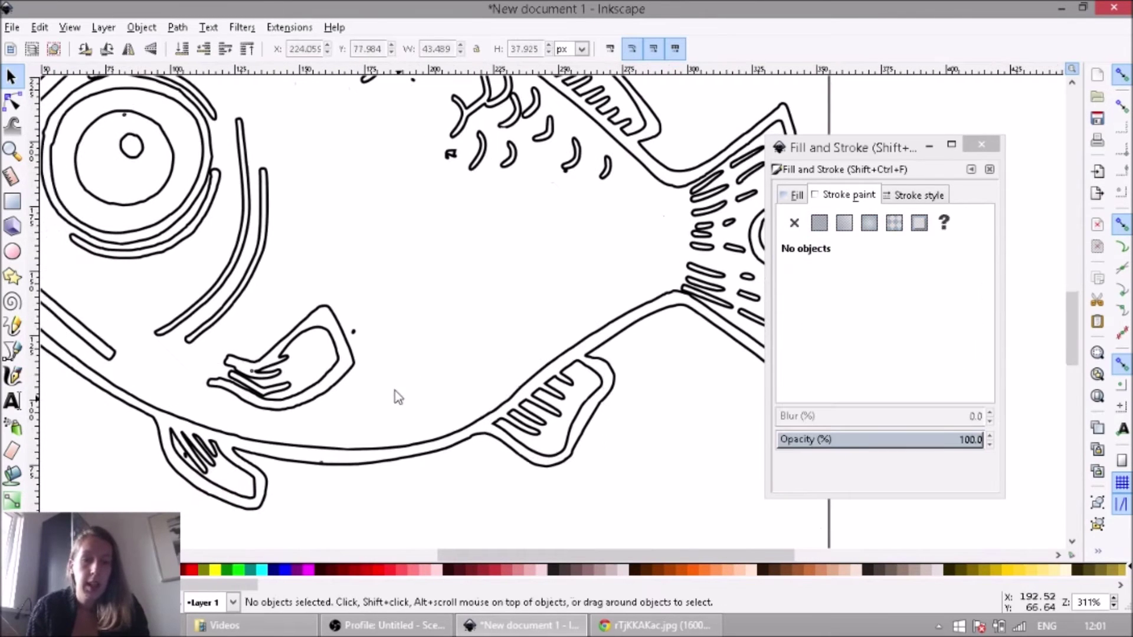
pyautogui.click(353, 334)
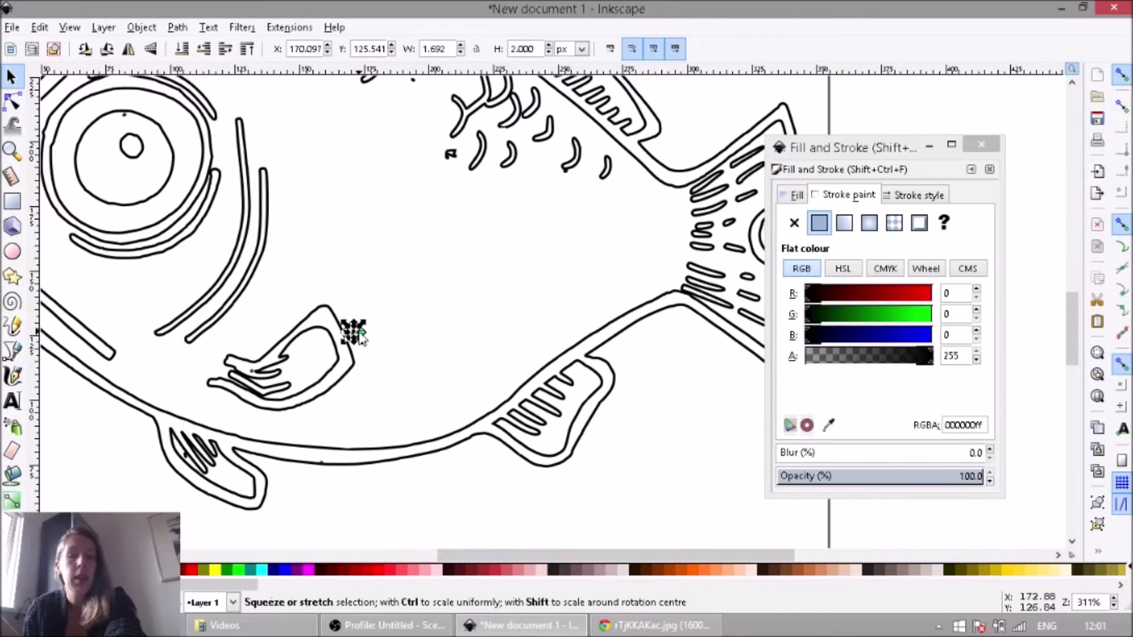
pyautogui.click(443, 211)
# Delete the stray specks around the scale marks and in the blank area above and behind the eye
pyautogui.scroll(4, 444, 212)
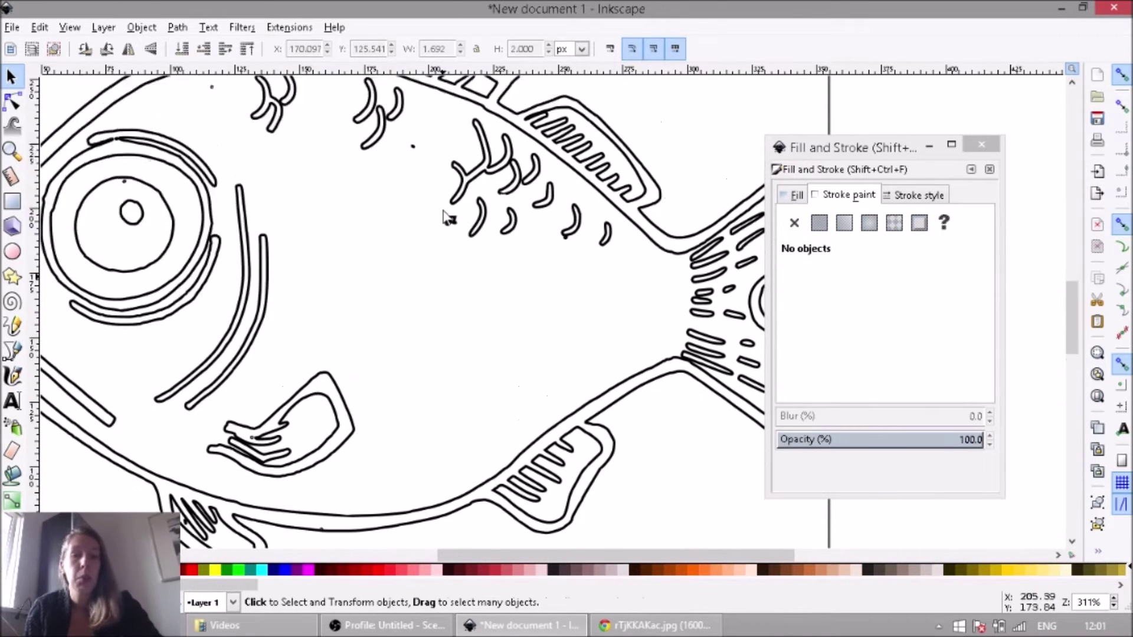
pyautogui.click(412, 180)
pyautogui.press('Delete')
pyautogui.click(211, 119)
pyautogui.press('Delete')
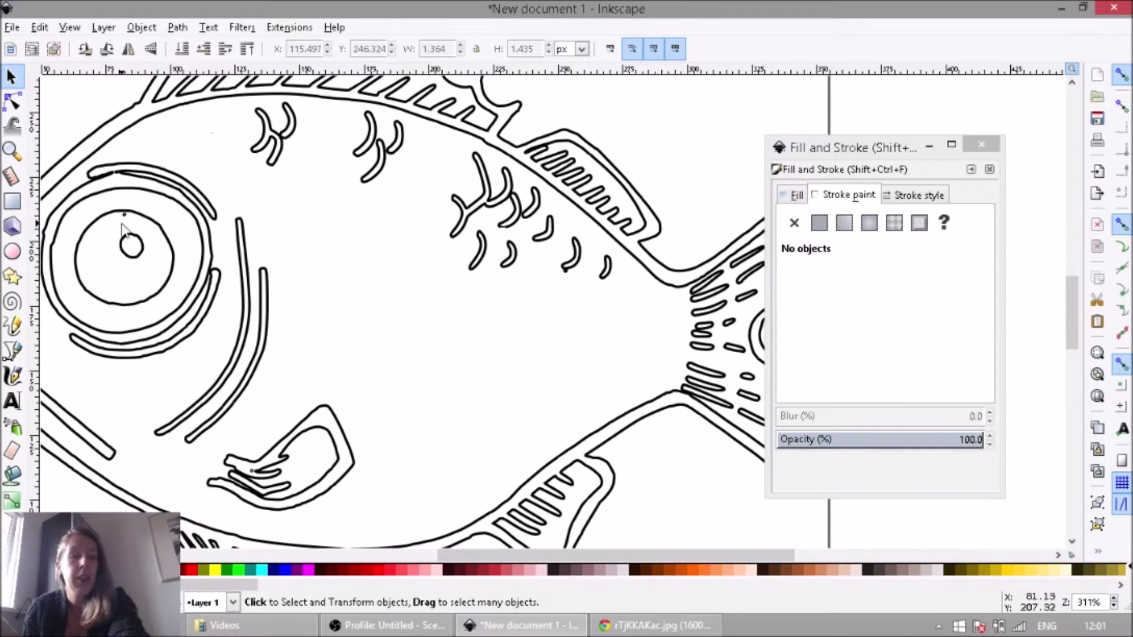
# Delete the stray specks on the inner eye ring and on the arc above the eye
pyautogui.press('Delete')
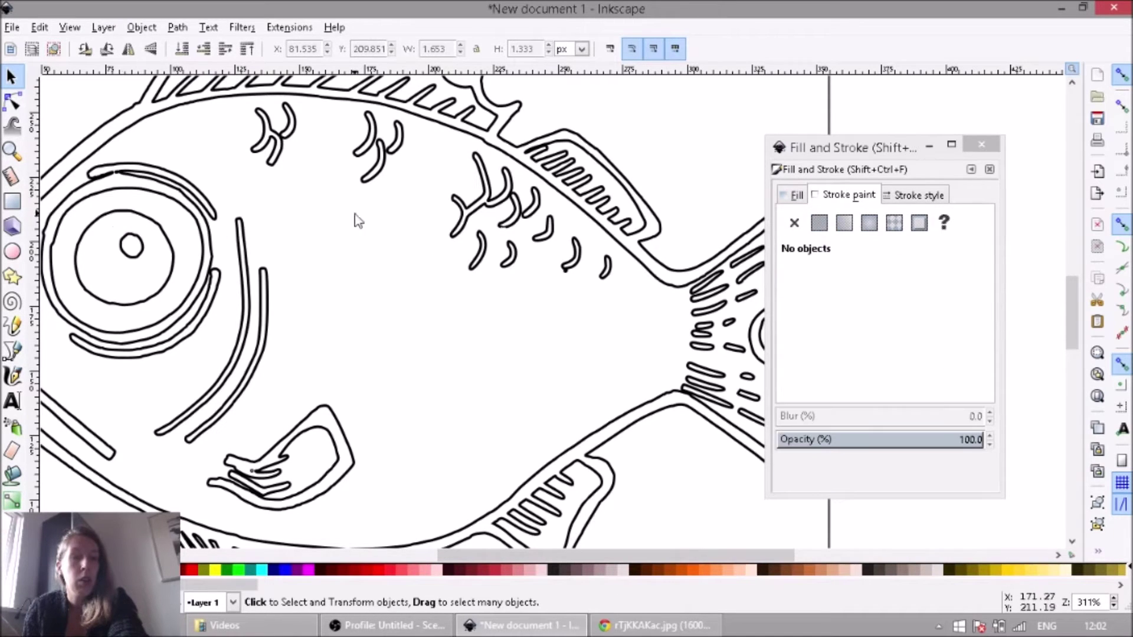
pyautogui.click(115, 175)
pyautogui.press('Delete')
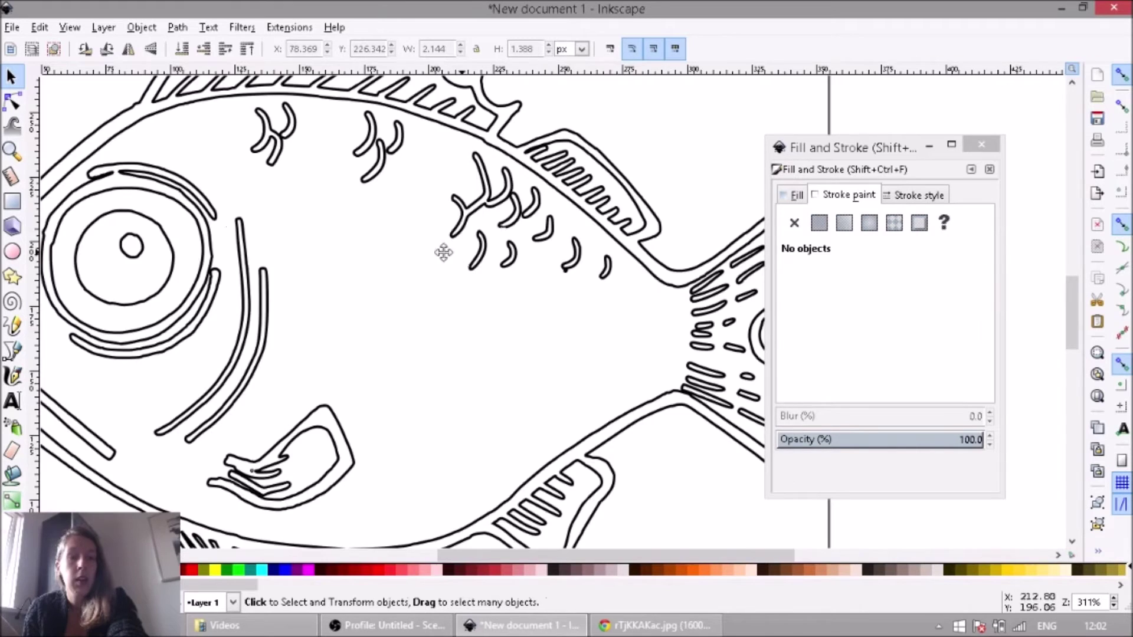
# Thin out the tail fin's pattern by deleting several of its small inner stripes, including the crowded ones along the fin's base
pyautogui.moveTo(443, 250); pyautogui.dragTo(271, 245)
pyautogui.click(540, 338)
pyautogui.press('Delete')
pyautogui.click(517, 319)
pyautogui.press('Delete')
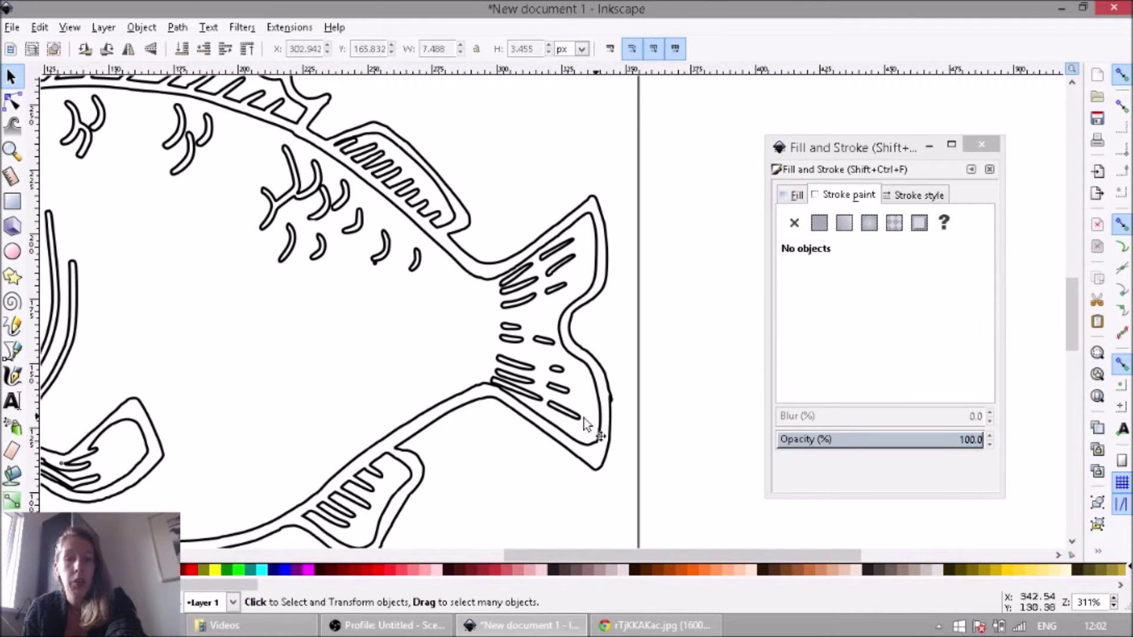
pyautogui.click(535, 406)
pyautogui.press('Delete')
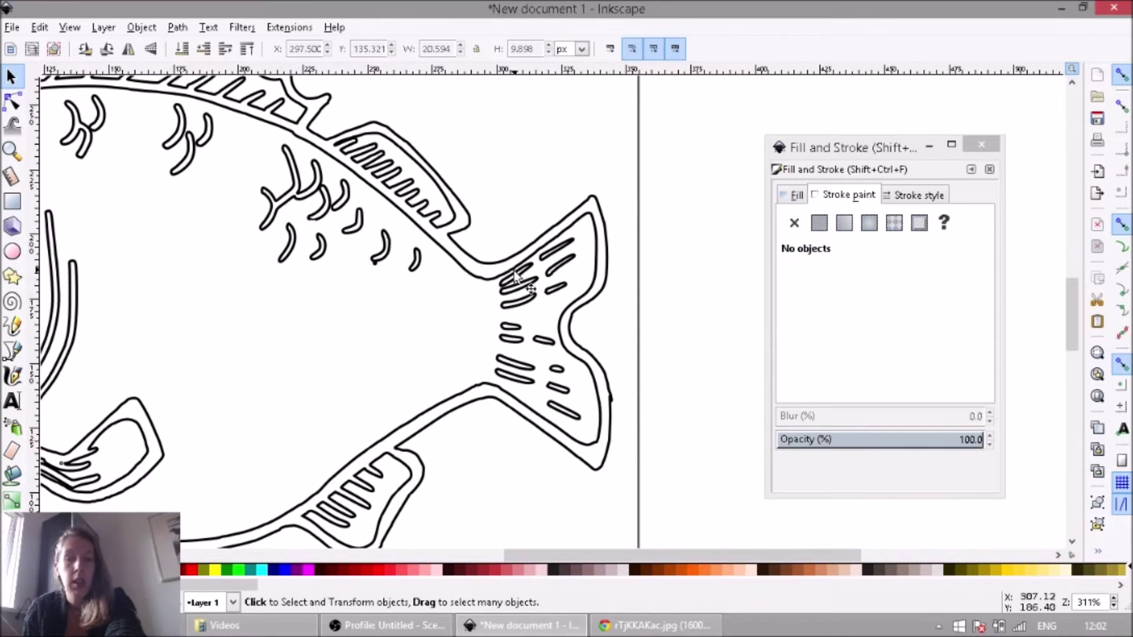
pyautogui.click(540, 354)
pyautogui.press('Delete')
pyautogui.click(564, 250)
pyautogui.press('Delete')
# Delete the stray speck floating above the large dorsal fin
pyautogui.scroll(4, 392, 253)
pyautogui.hscroll(-5, 407, 412)
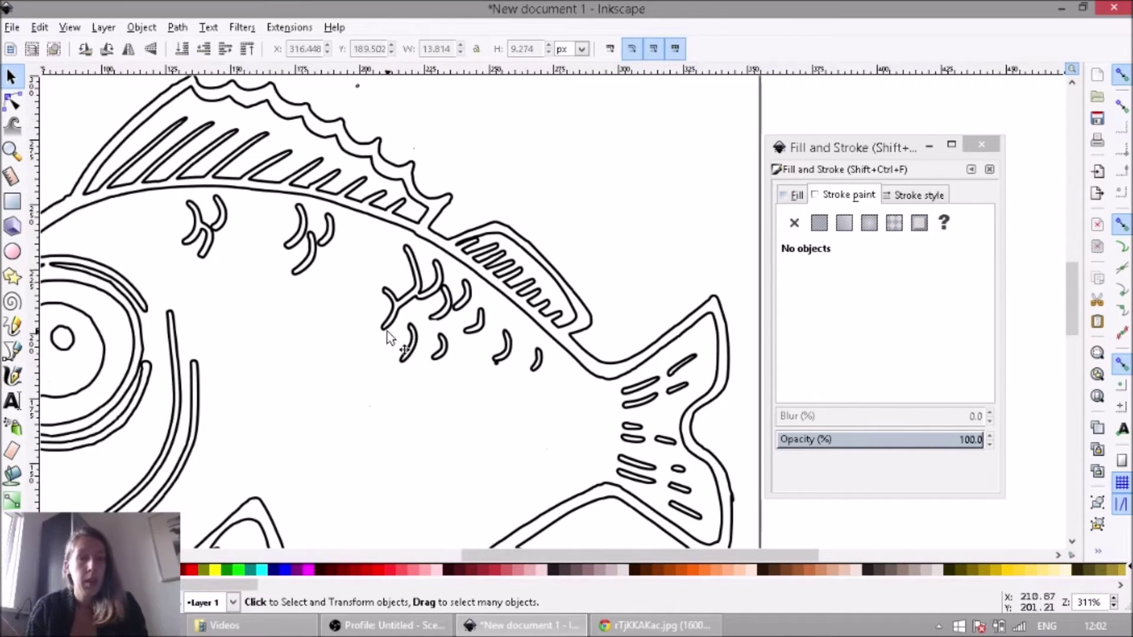
pyautogui.scroll(1, 387, 331)
pyautogui.click(366, 114)
pyautogui.press('Delete')
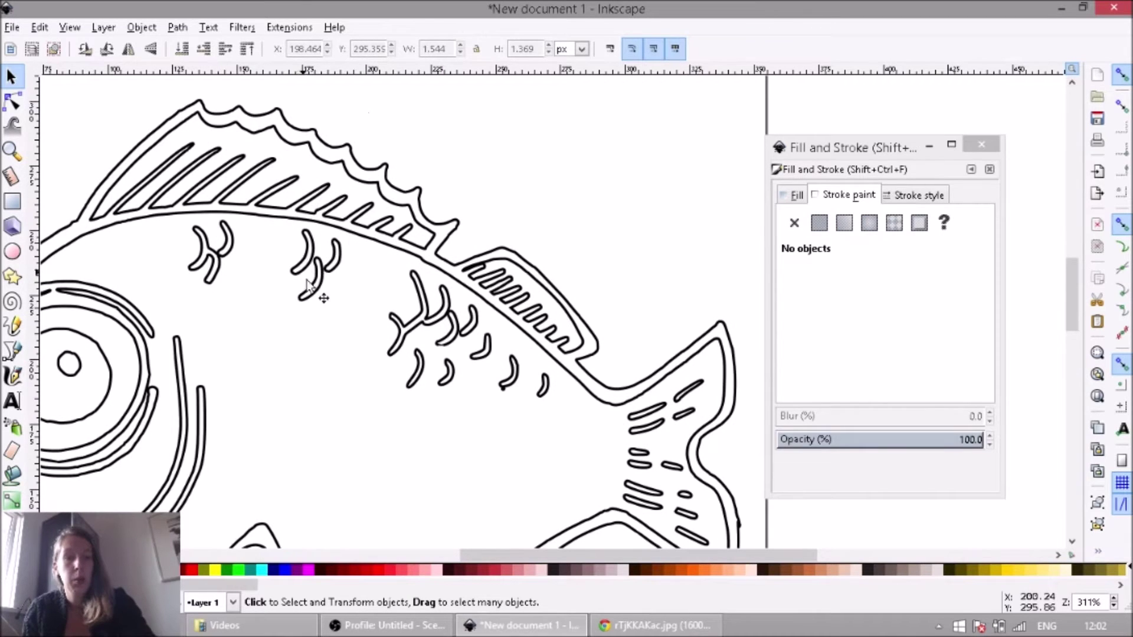
# Delete the stray specks along the belly outline and among the side fin's inner lines
pyautogui.hscroll(-4, 354, 307)
pyautogui.scroll(-6, 383, 319)
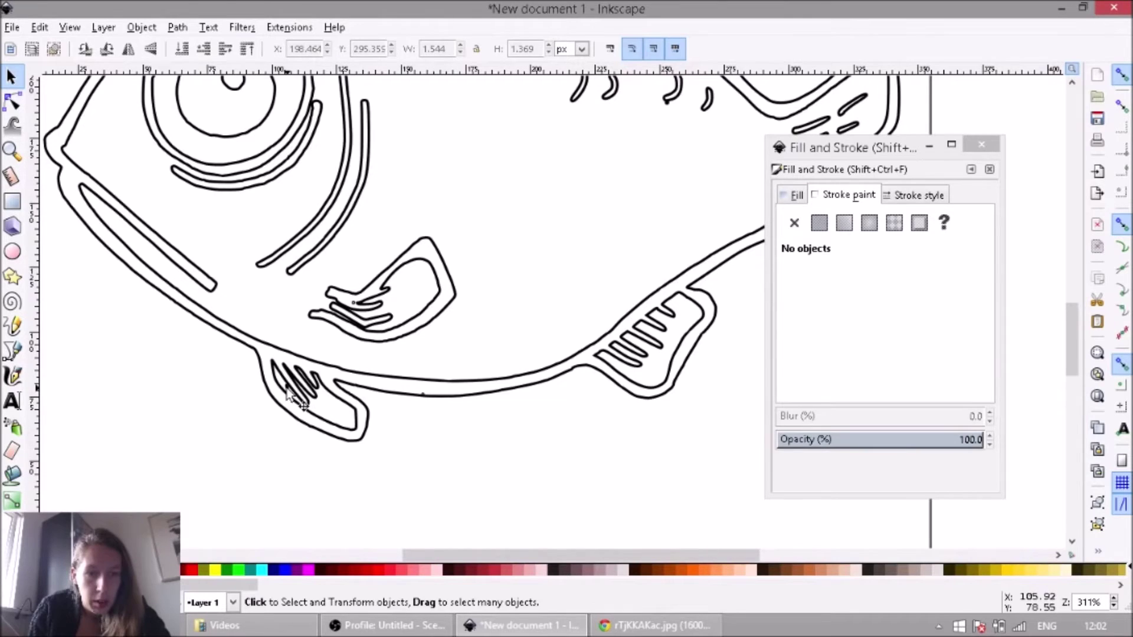
pyautogui.click(414, 380)
pyautogui.press('Delete')
pyautogui.click(425, 394)
pyautogui.press('Delete')
pyautogui.click(353, 308)
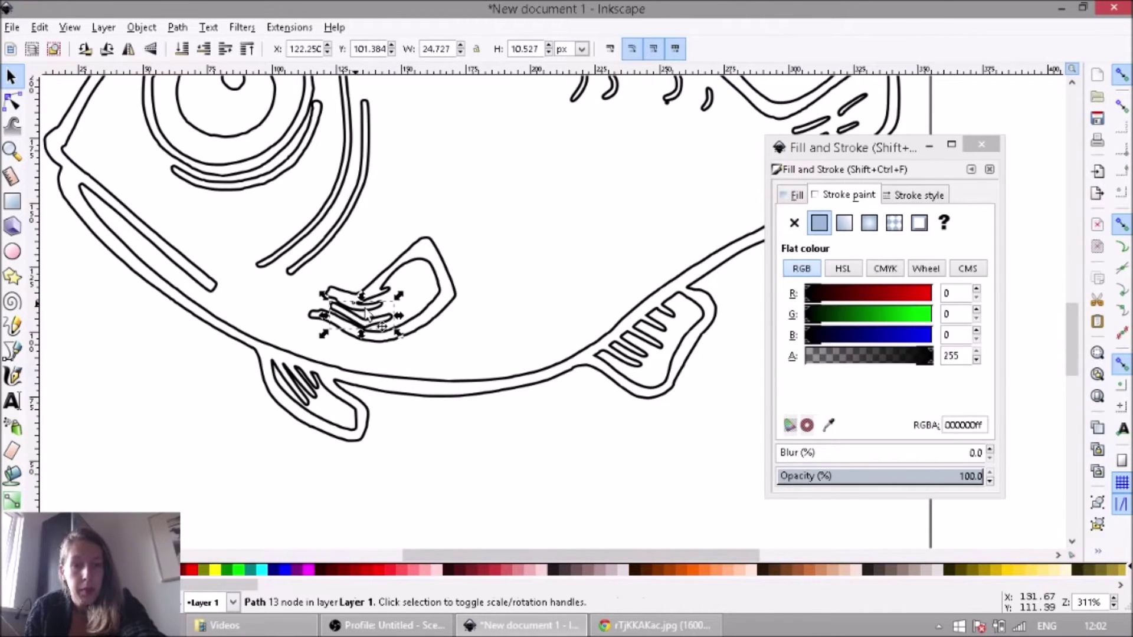
pyautogui.press('Escape')
pyautogui.click(355, 312)
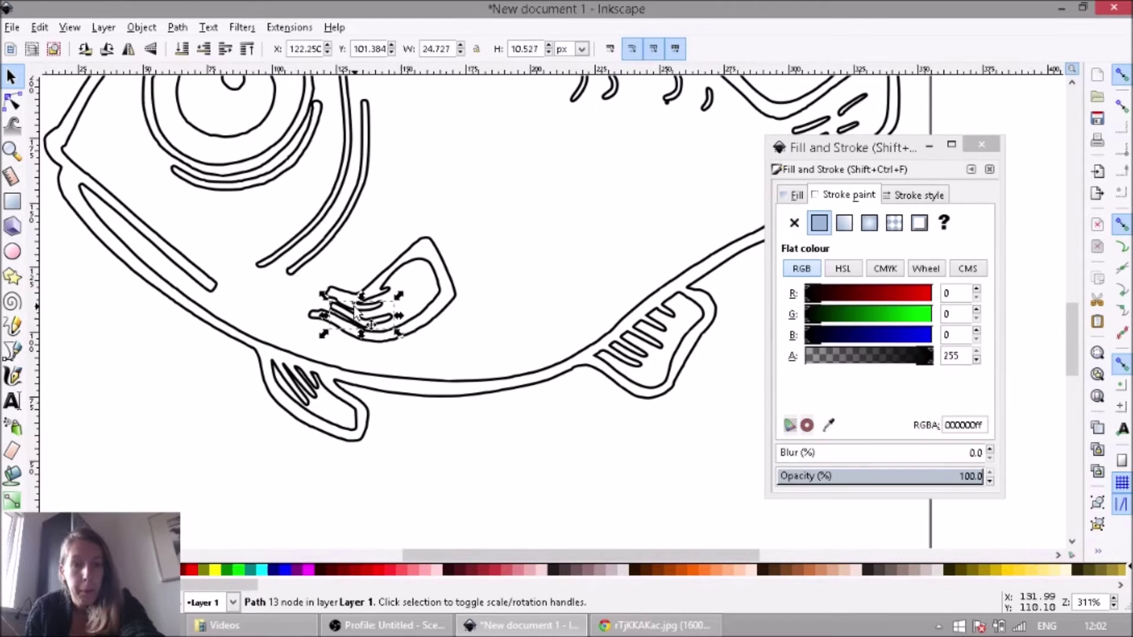
pyautogui.click(488, 240)
pyautogui.hscroll(6, 413, 298)
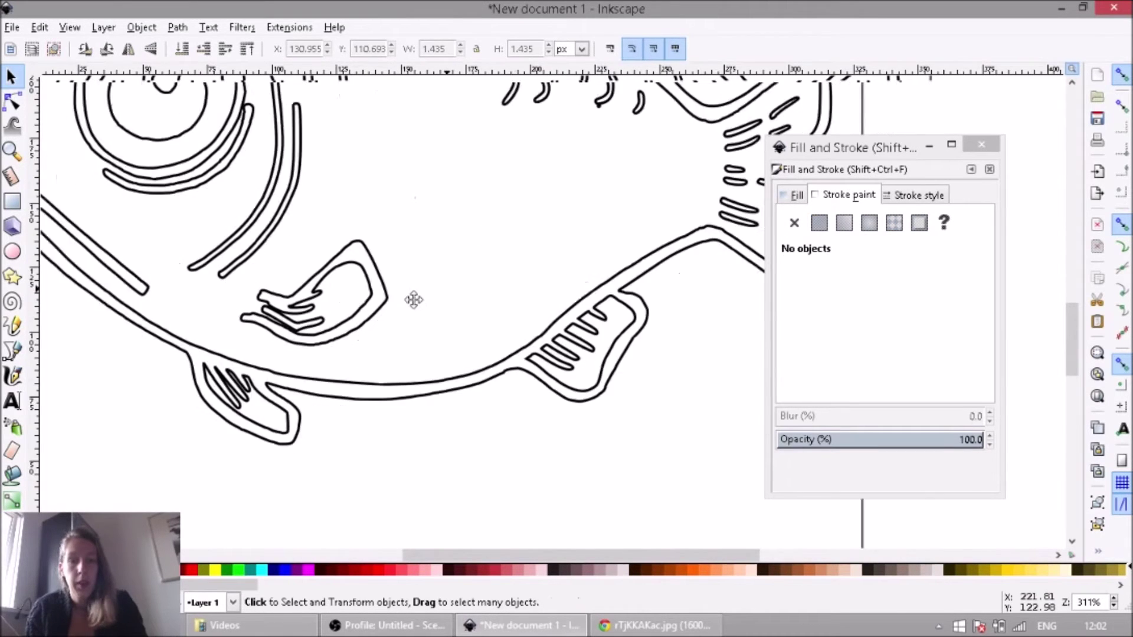
# Try moving the rearmost scale mark down into the body, to about X 227, Y 140 px, and undo the move
pyautogui.scroll(3, 648, 325)
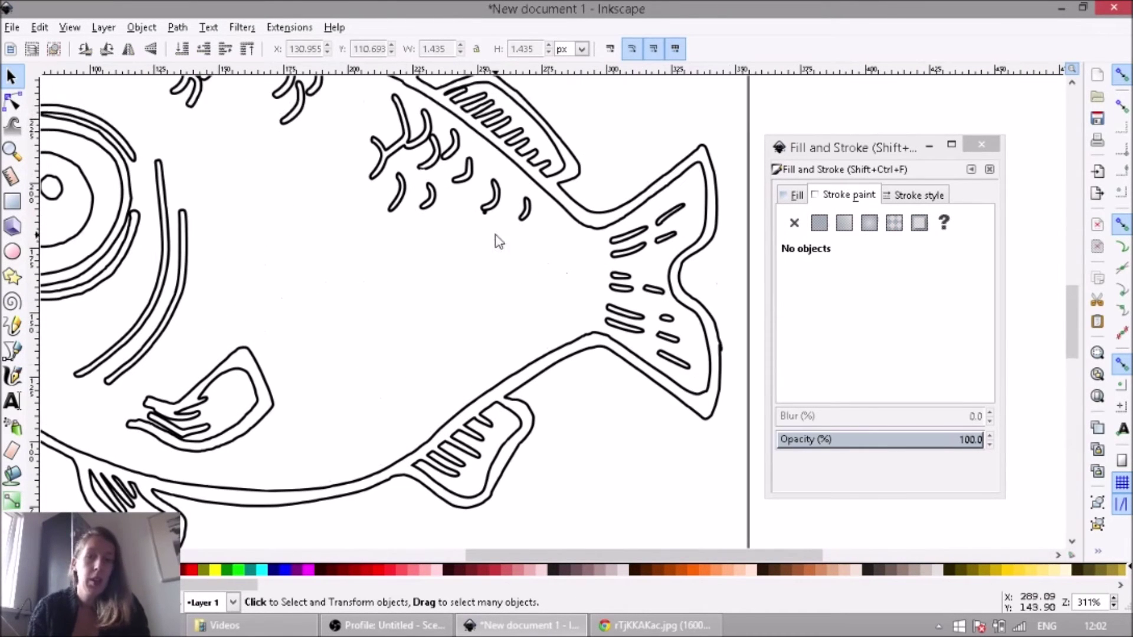
pyautogui.click(488, 216)
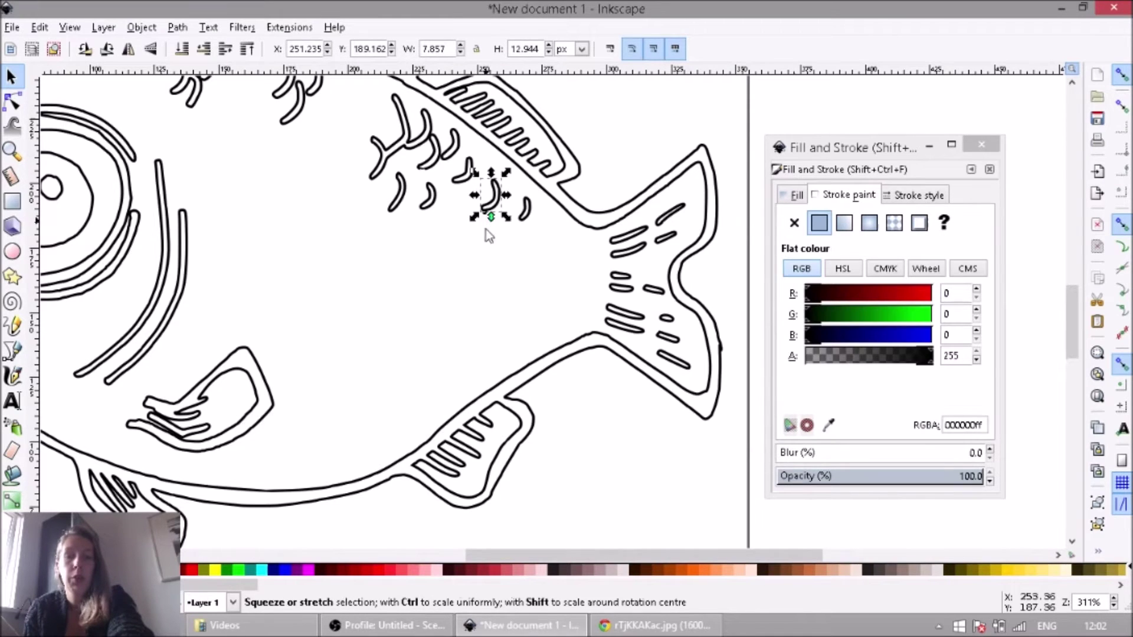
pyautogui.moveTo(529, 223)
pyautogui.mouseDown()
pyautogui.moveTo(519, 281)
pyautogui.moveTo(427, 339)
pyautogui.mouseUp()
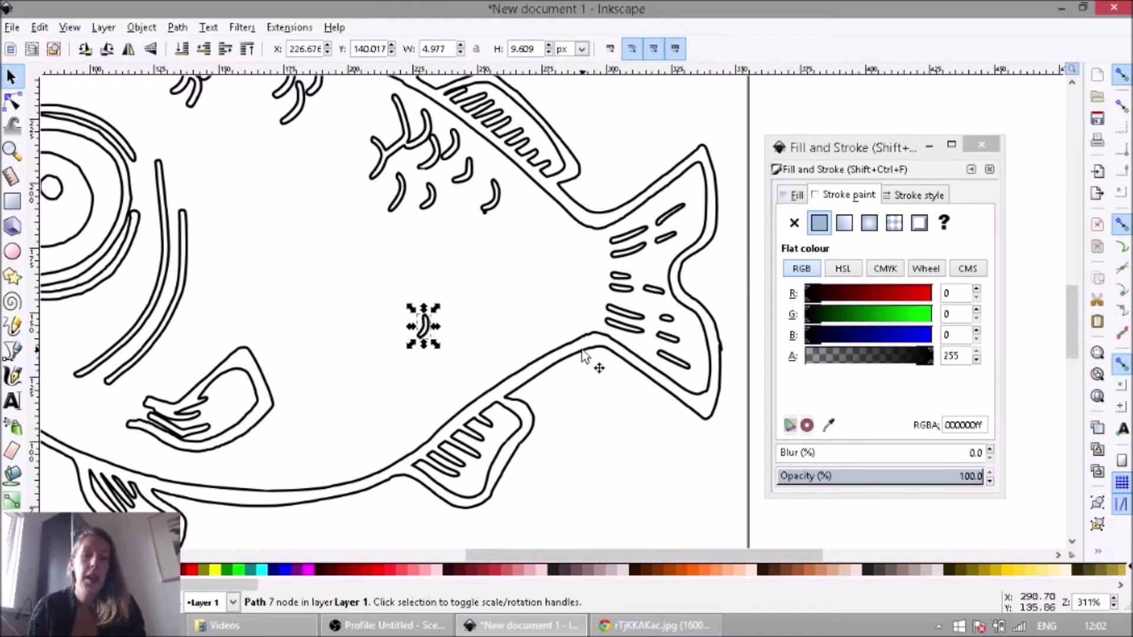
pyautogui.hotkey('ctrl', 'z')
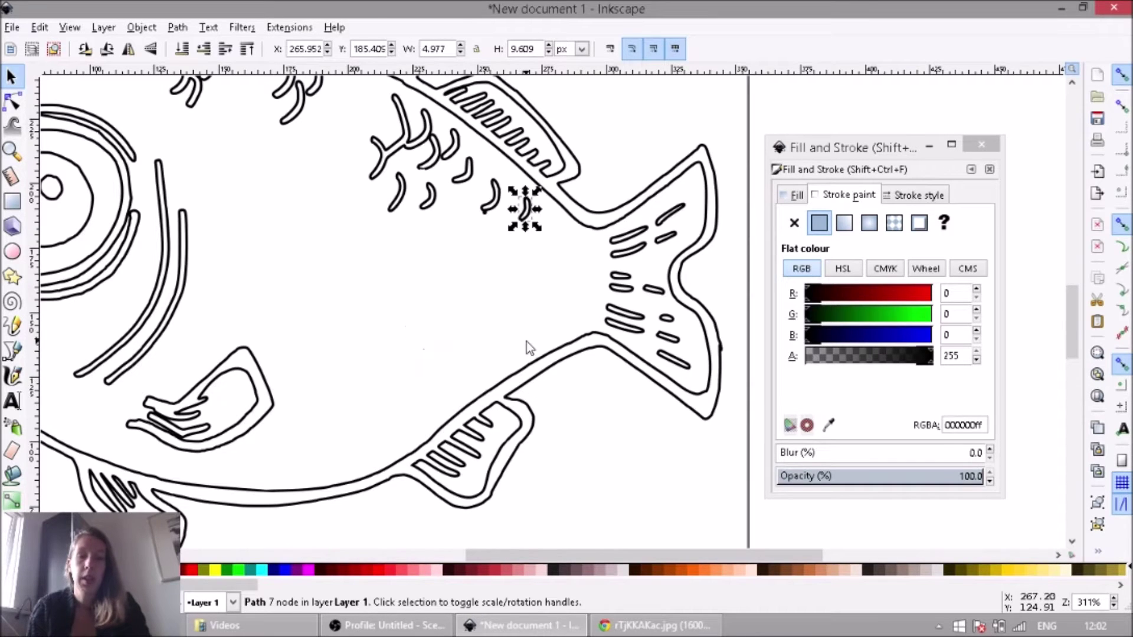
pyautogui.press('Escape')
# Delete the tiny speck at the lower tip of the second-rearmost scale mark
pyautogui.click(487, 212)
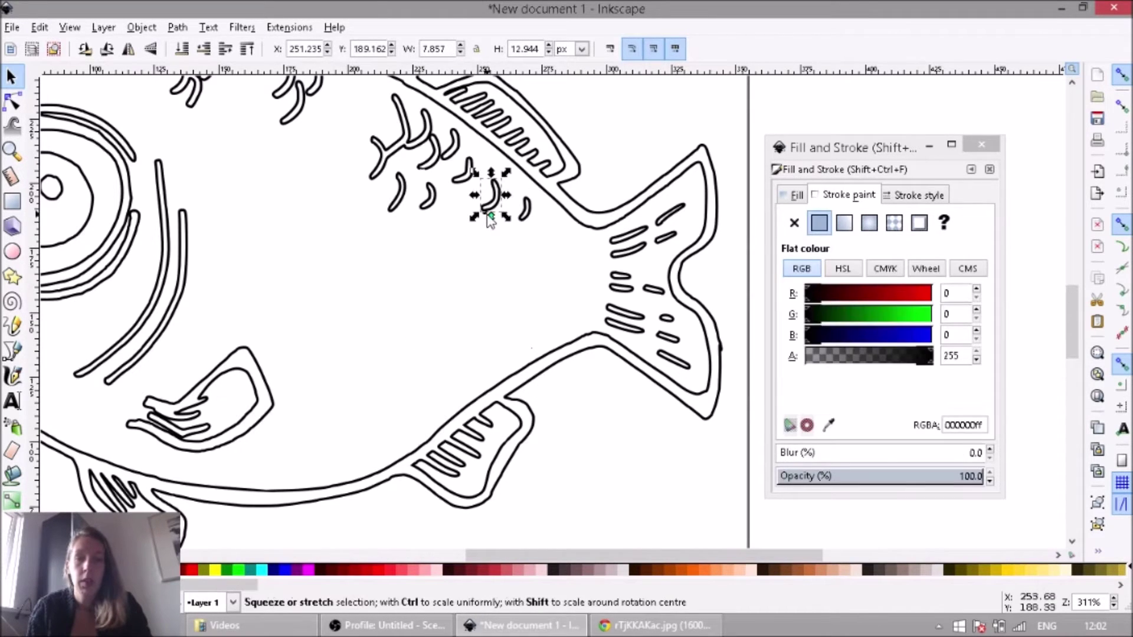
pyautogui.scroll(2, 494, 253)
pyautogui.scroll(3, 473, 299)
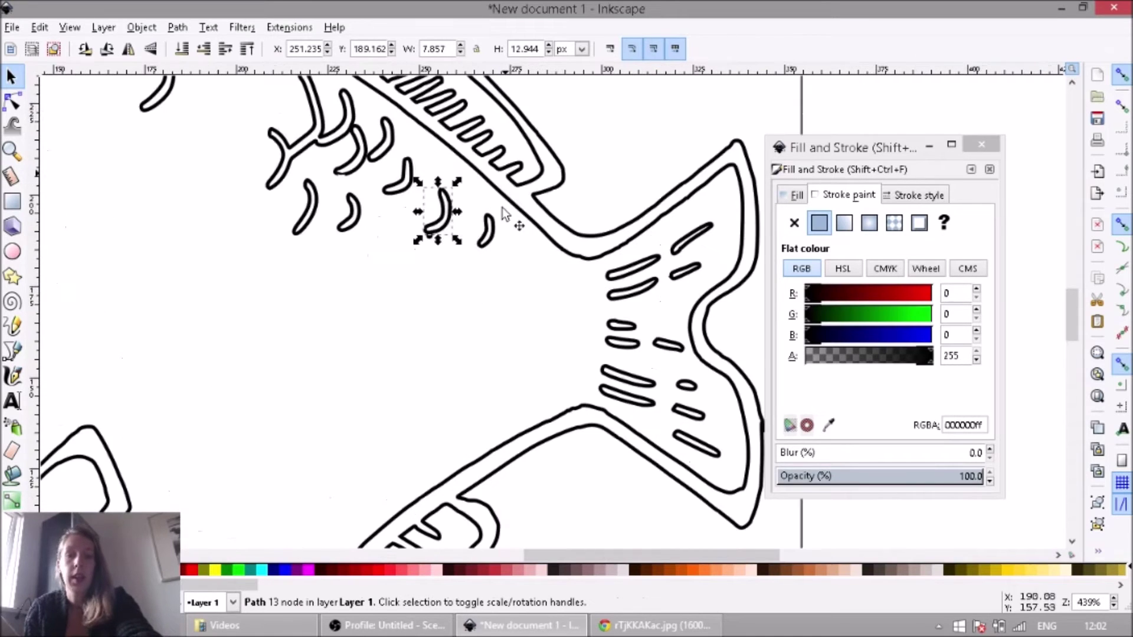
pyautogui.click(313, 188)
pyautogui.click(311, 172)
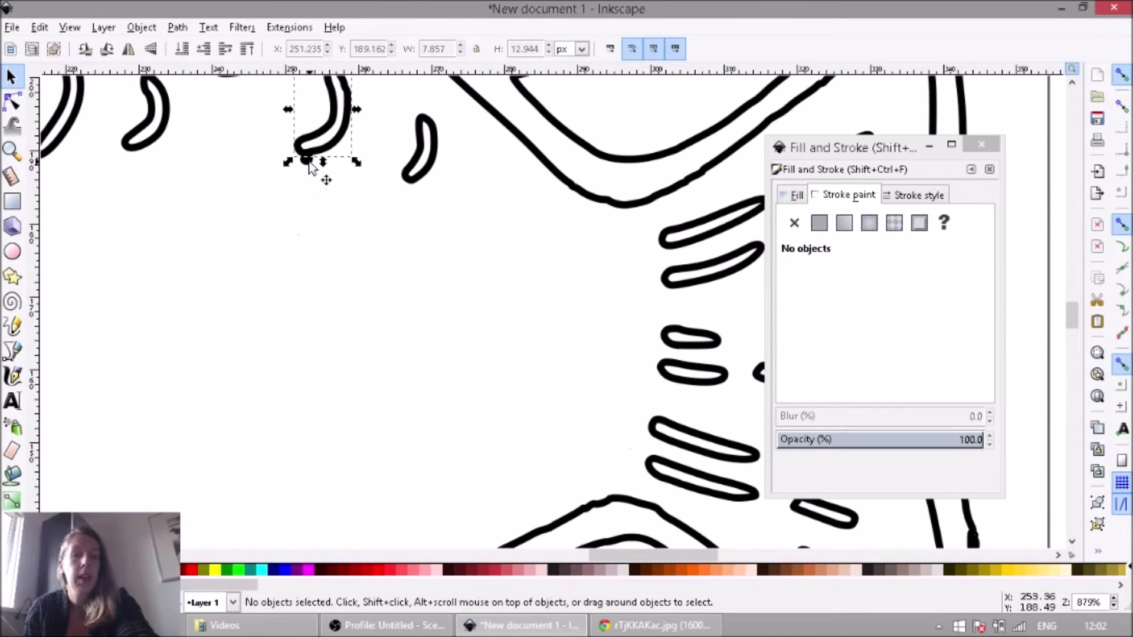
pyautogui.click(311, 184)
pyautogui.click(307, 160)
pyautogui.press('Delete')
# Fill the inner shape of the large dorsal fin with magenta from the colour palette
pyautogui.scroll(-2, 376, 267)
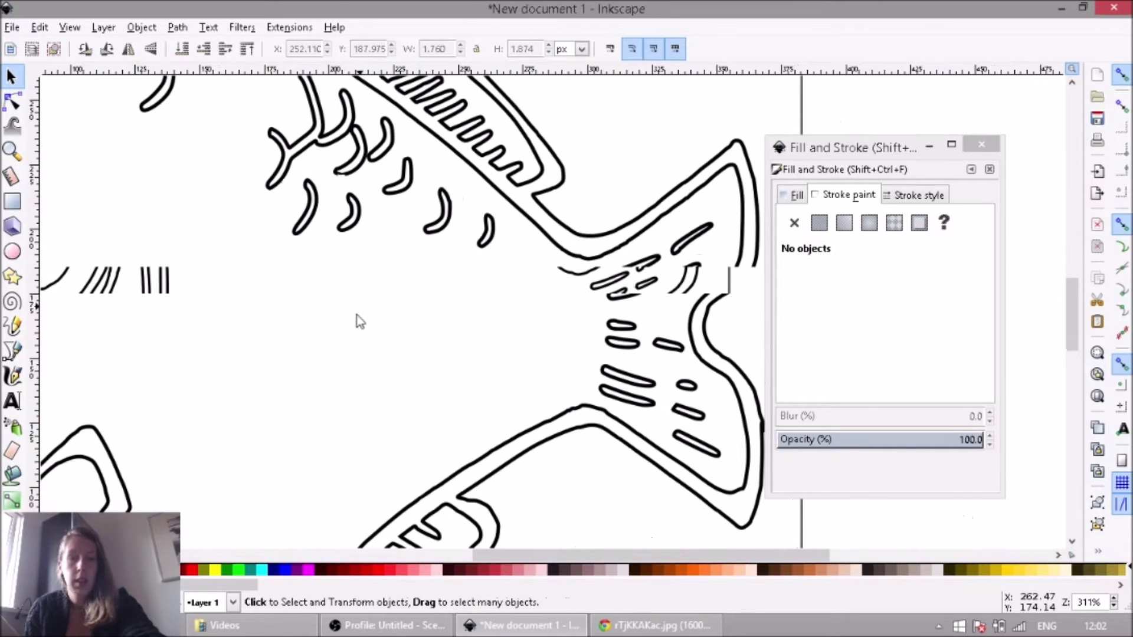
pyautogui.scroll(-2, 359, 321)
pyautogui.hscroll(-5, 345, 353)
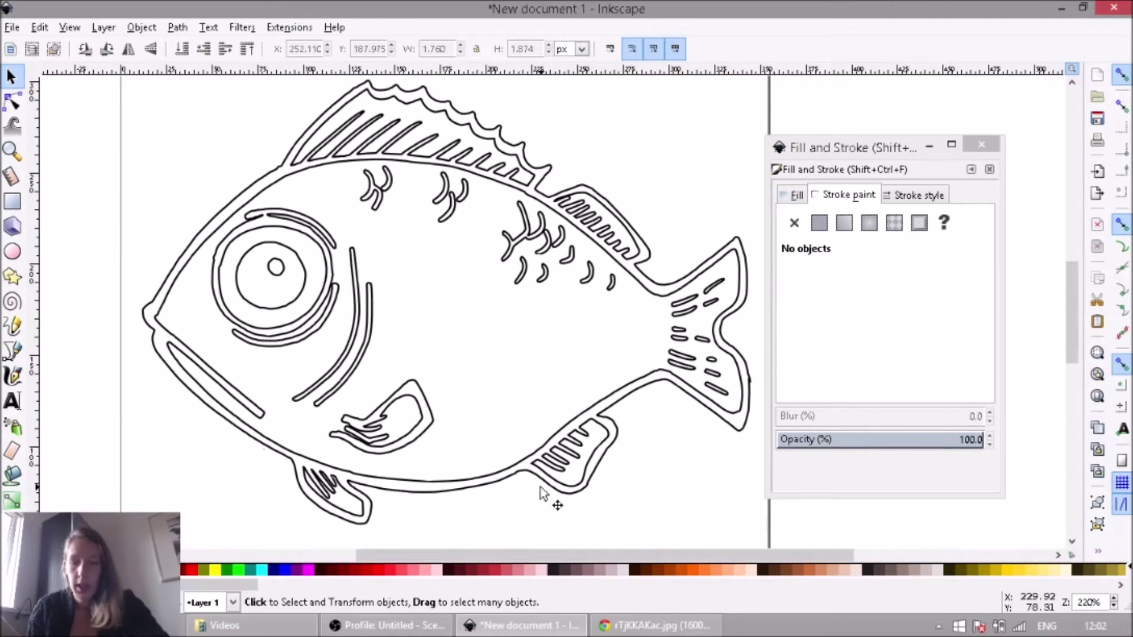
pyautogui.press('5')
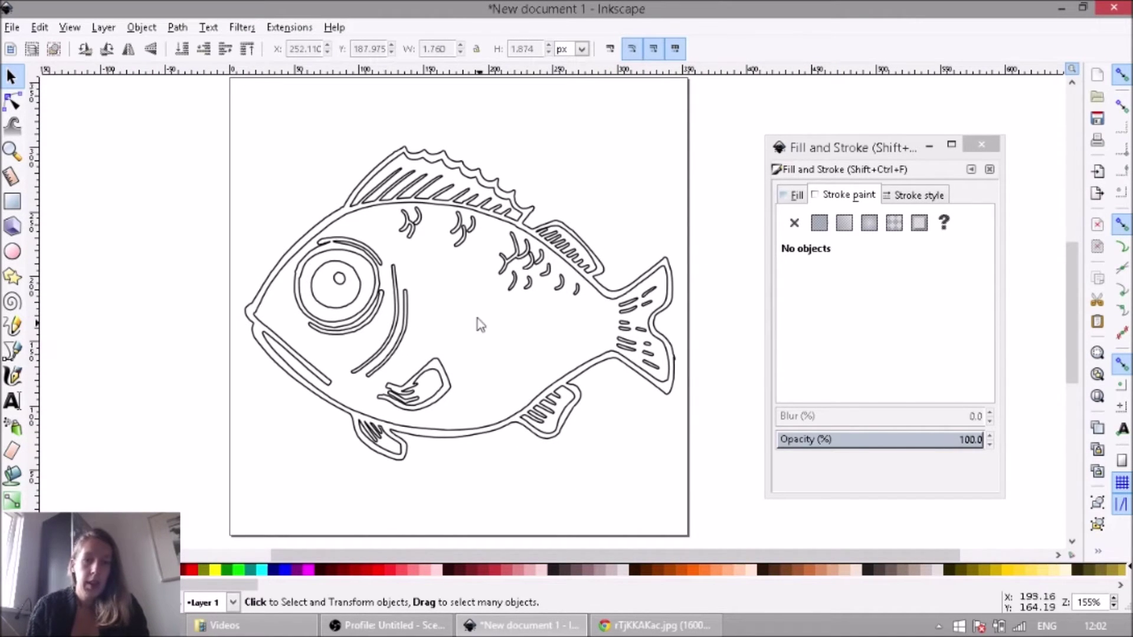
pyautogui.press('F3')
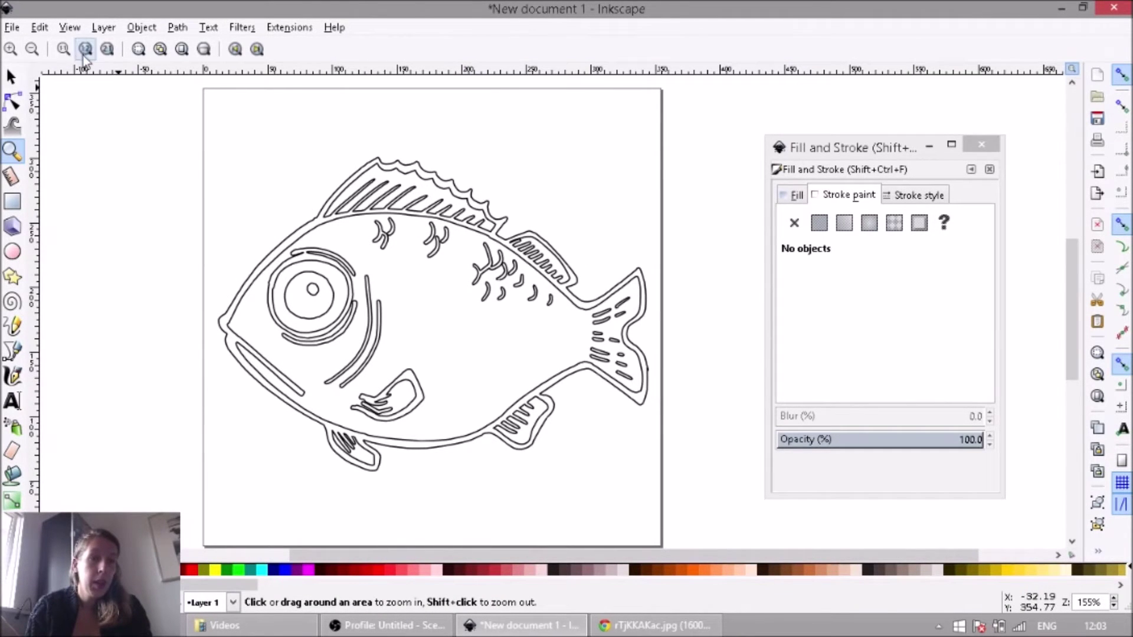
pyautogui.click(12, 77)
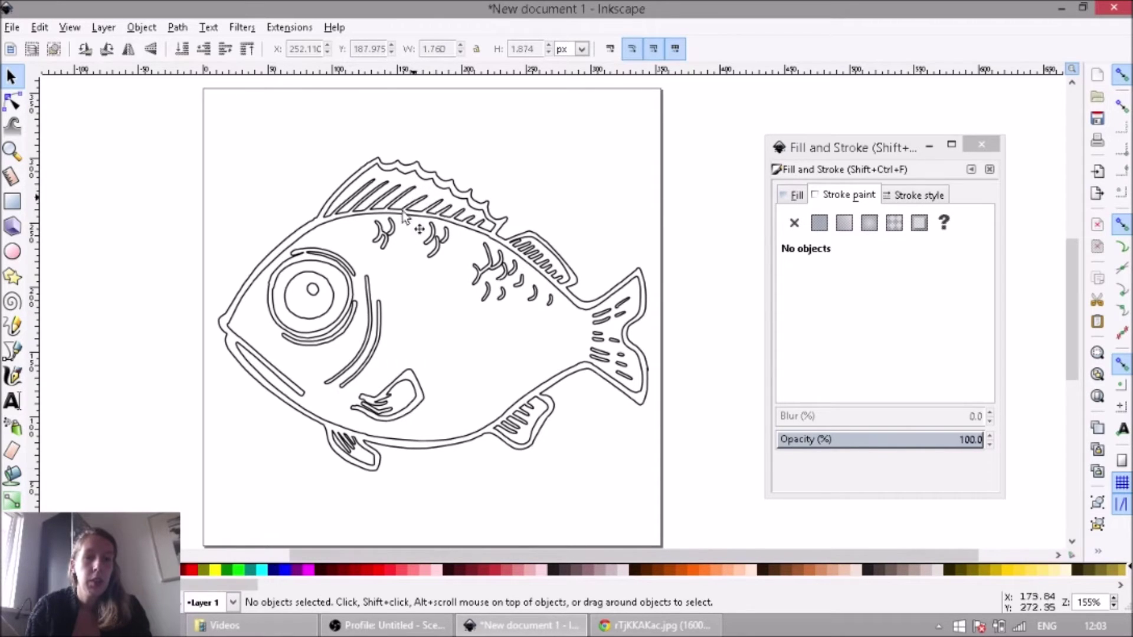
pyautogui.click(388, 176)
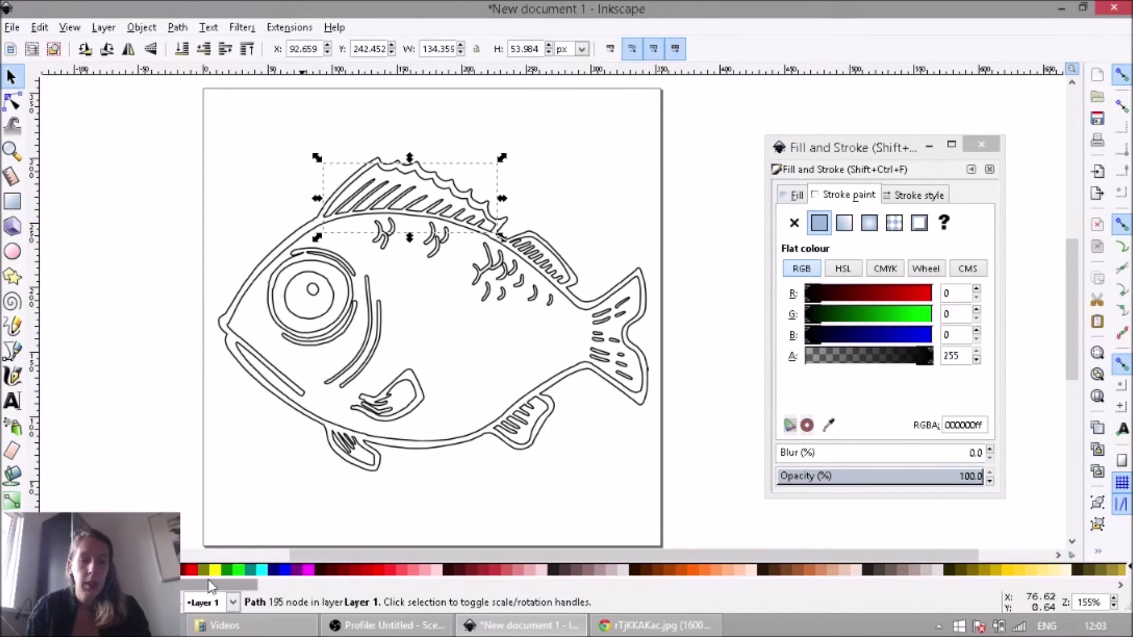
pyautogui.moveTo(201, 587)
pyautogui.mouseDown()
pyautogui.moveTo(364, 589)
pyautogui.moveTo(197, 588)
pyautogui.mouseUp()
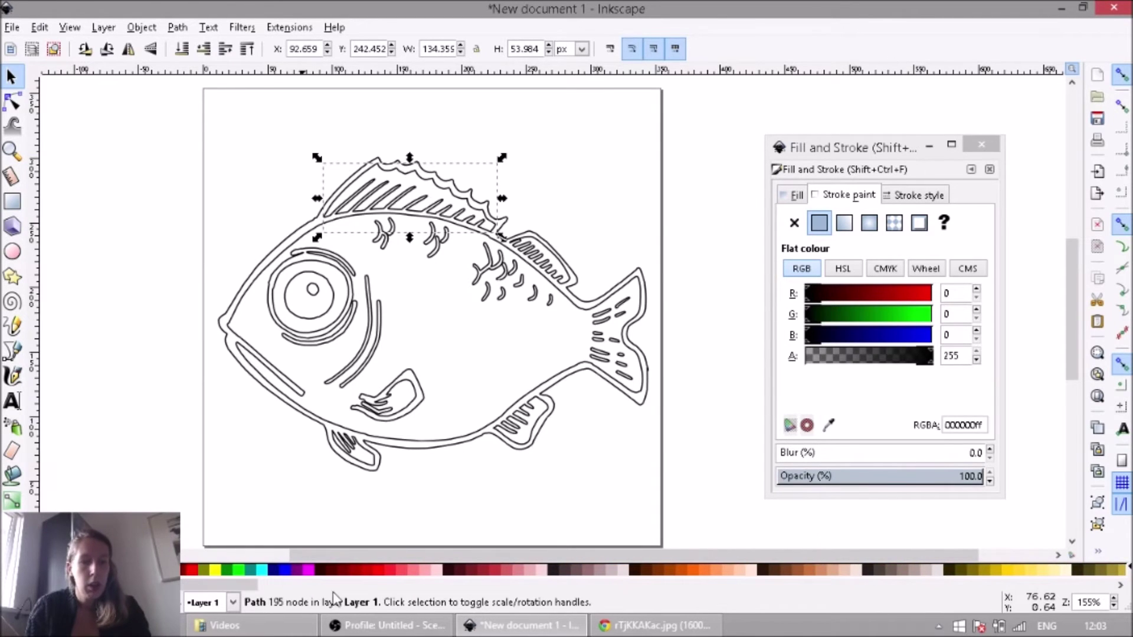
pyautogui.click(308, 571)
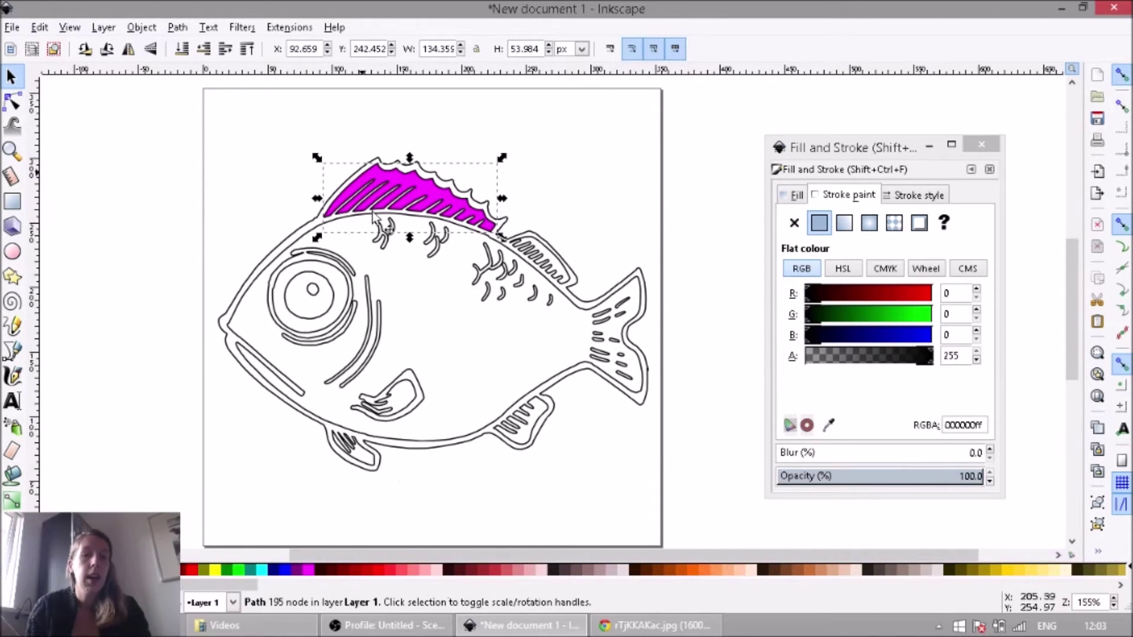
# Fill the inner shapes of the small dorsal fin and the two belly fins with magenta
pyautogui.click(562, 237)
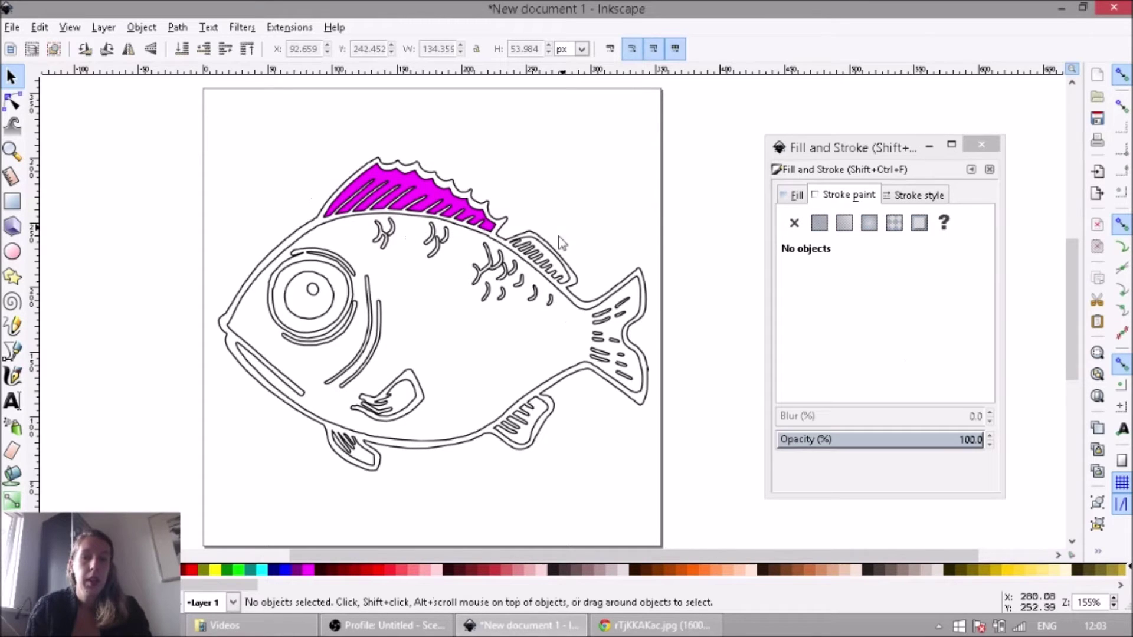
pyautogui.click(550, 257)
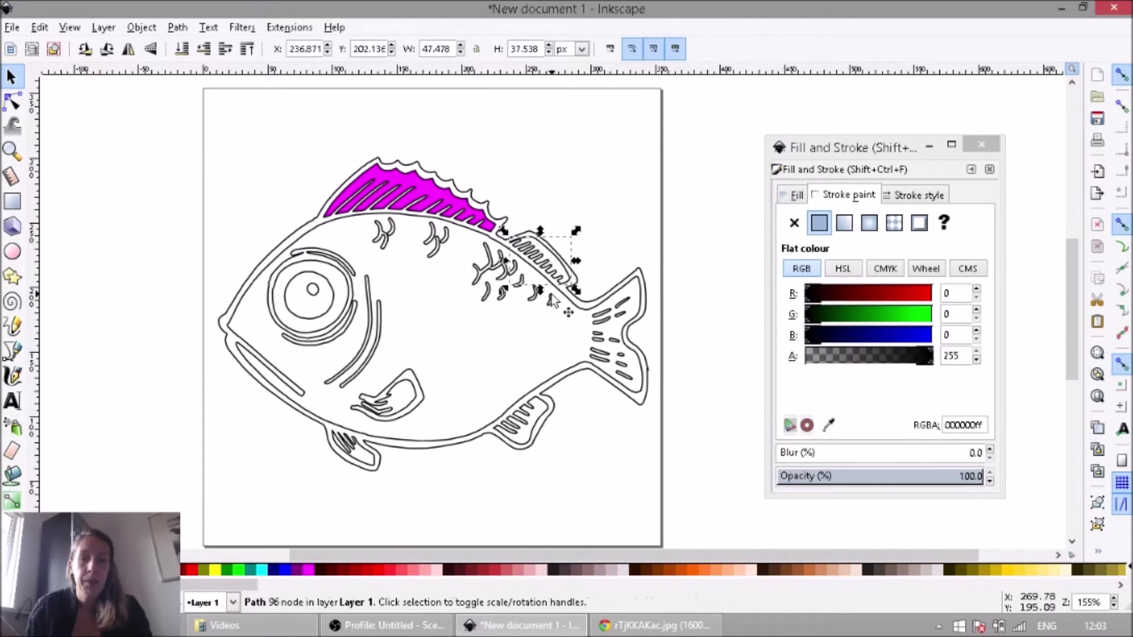
pyautogui.keyDown('shift'); pyautogui.click(364, 453); pyautogui.keyUp('shift')
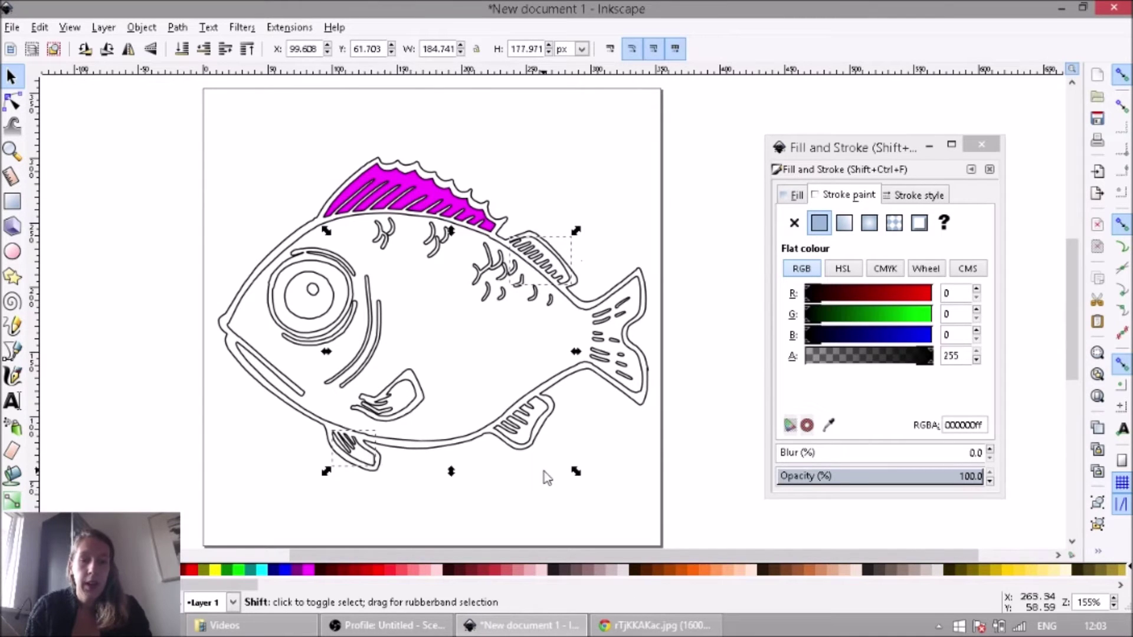
pyautogui.keyDown('shift'); pyautogui.click(528, 441); pyautogui.keyUp('shift')
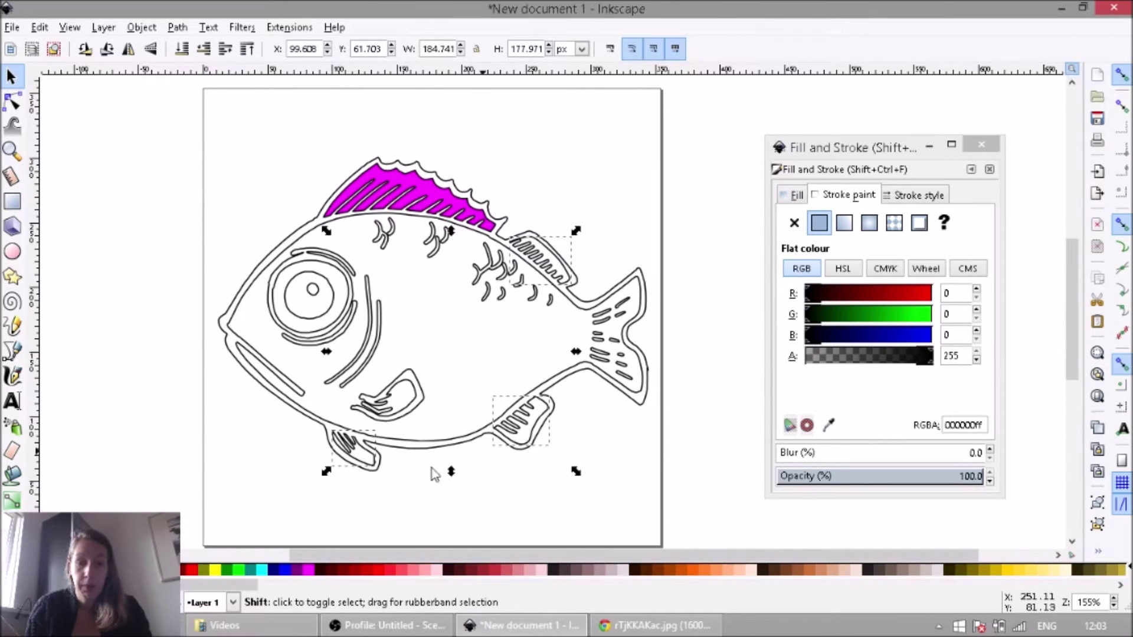
pyautogui.click(308, 570)
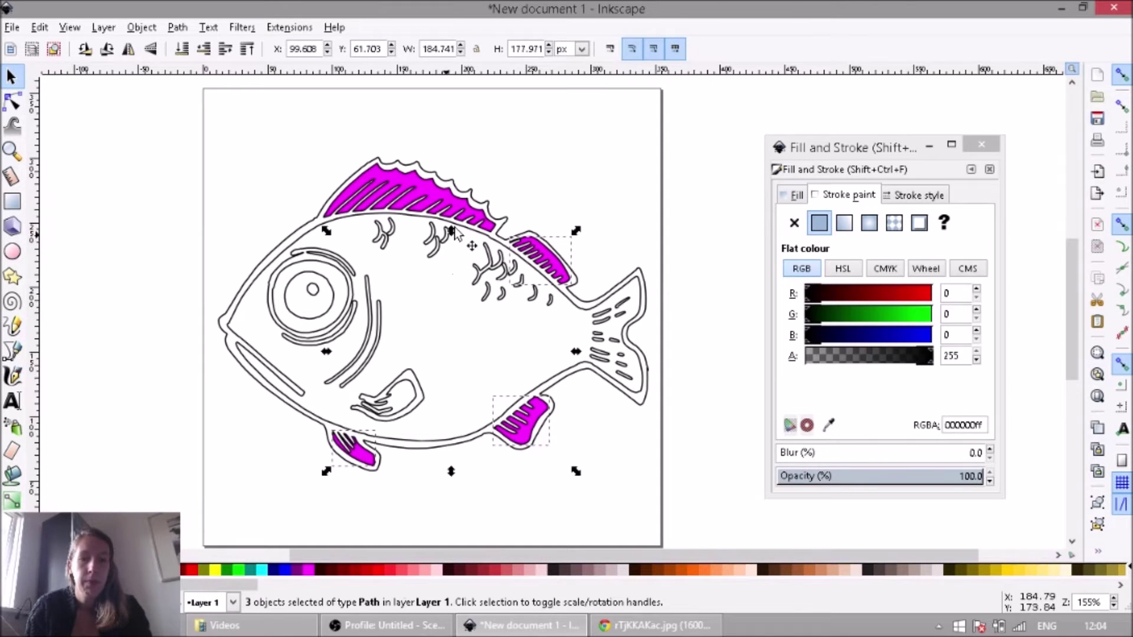
# Fill the scale marks, tail lines, side fin, gill lines and outer eye ring with magenta
pyautogui.moveTo(564, 326); pyautogui.dragTo(360, 212)
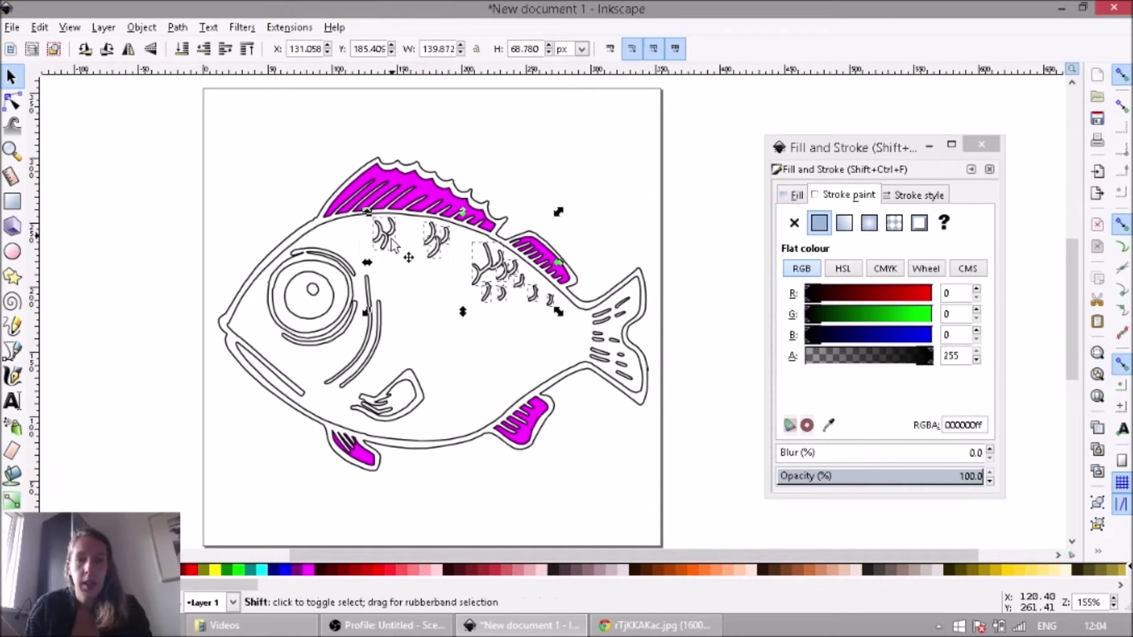
pyautogui.moveTo(589, 272); pyautogui.dragTo(649, 420)
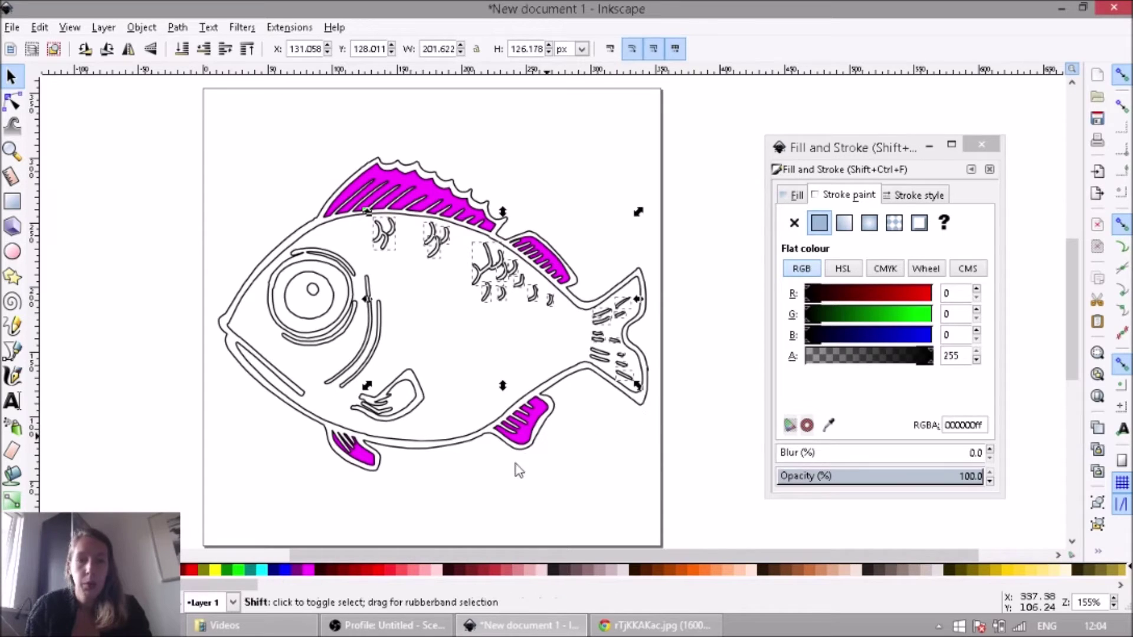
pyautogui.keyDown('shift'); pyautogui.click(421, 392); pyautogui.keyUp('shift')
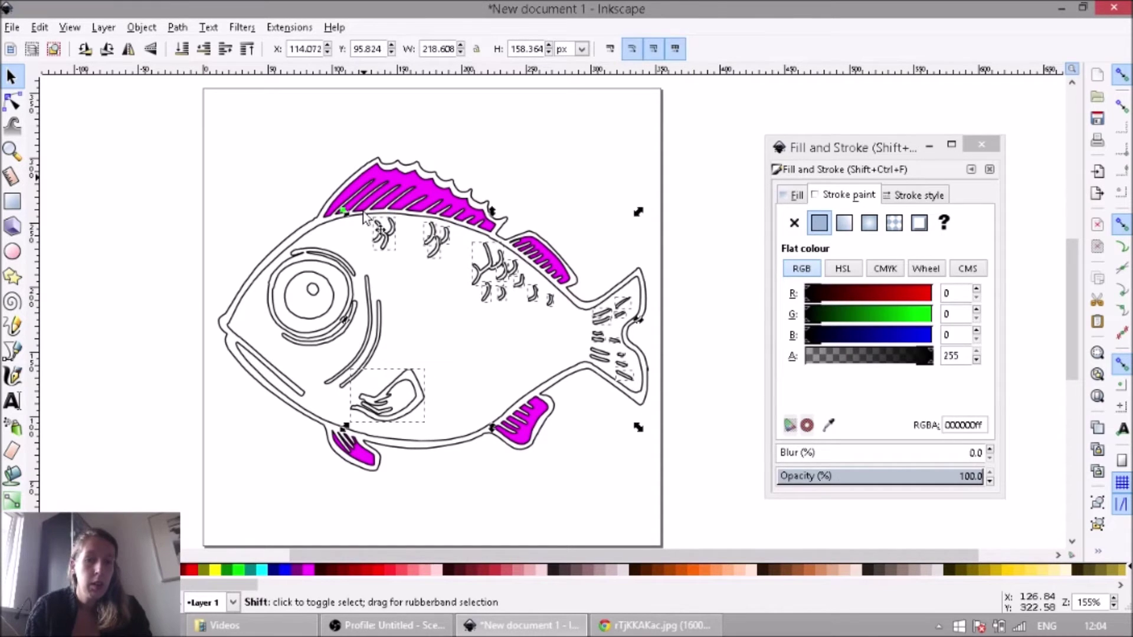
pyautogui.keyDown('shift'); pyautogui.click(379, 310); pyautogui.keyUp('shift')
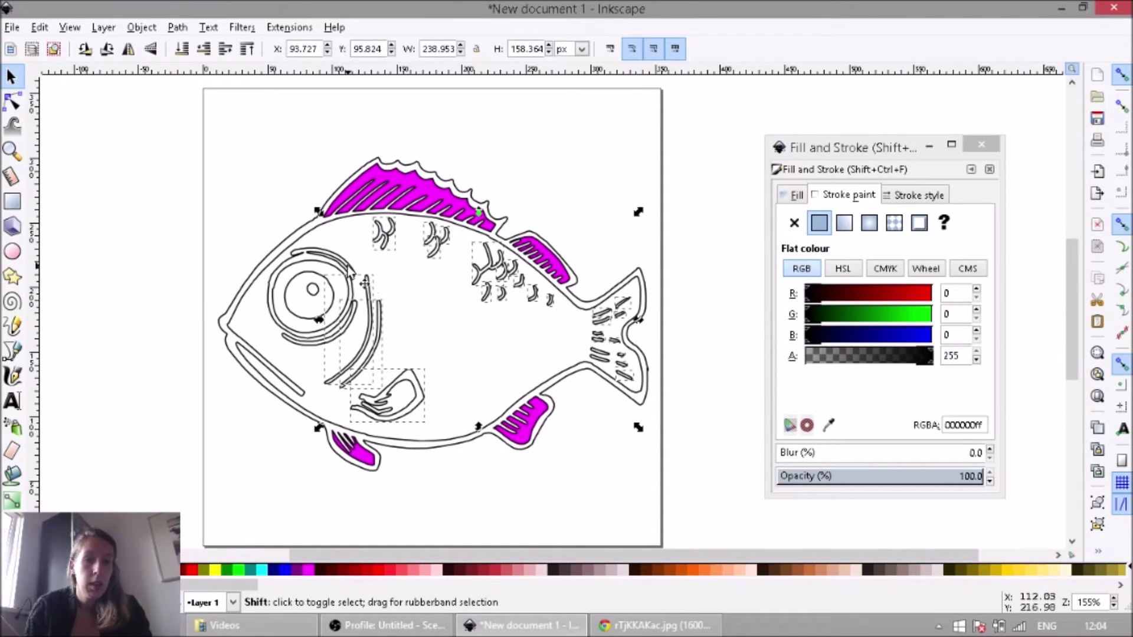
pyautogui.keyDown('shift'); pyautogui.click(352, 272); pyautogui.keyUp('shift')
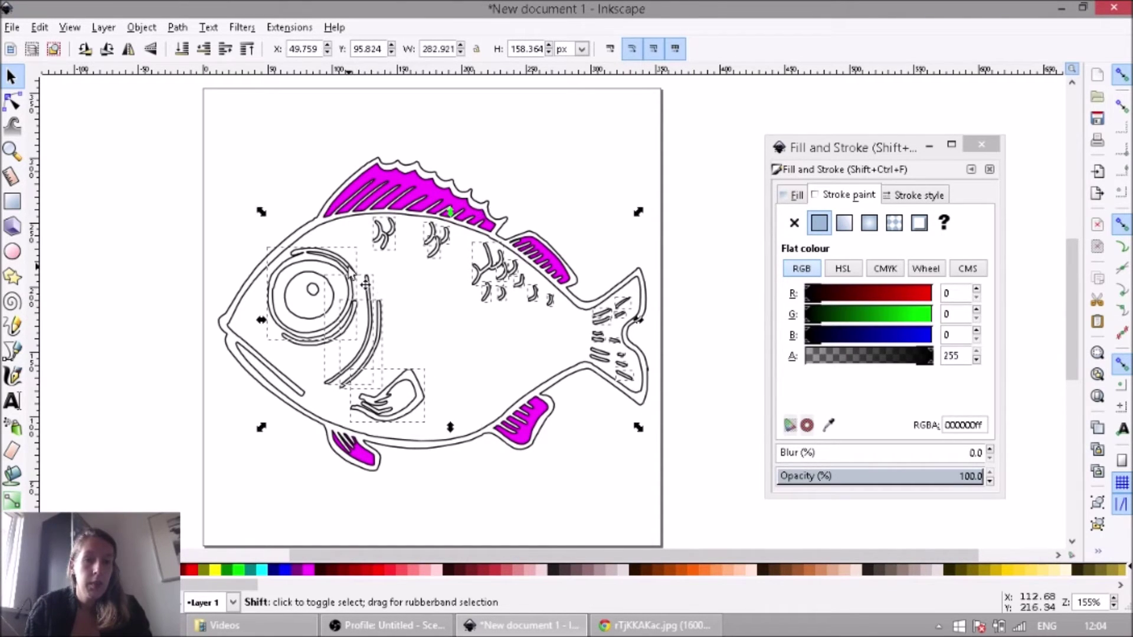
pyautogui.click(312, 571)
# Fill the thin crescent under the eye with magenta
pyautogui.click(313, 372)
pyautogui.click(312, 344)
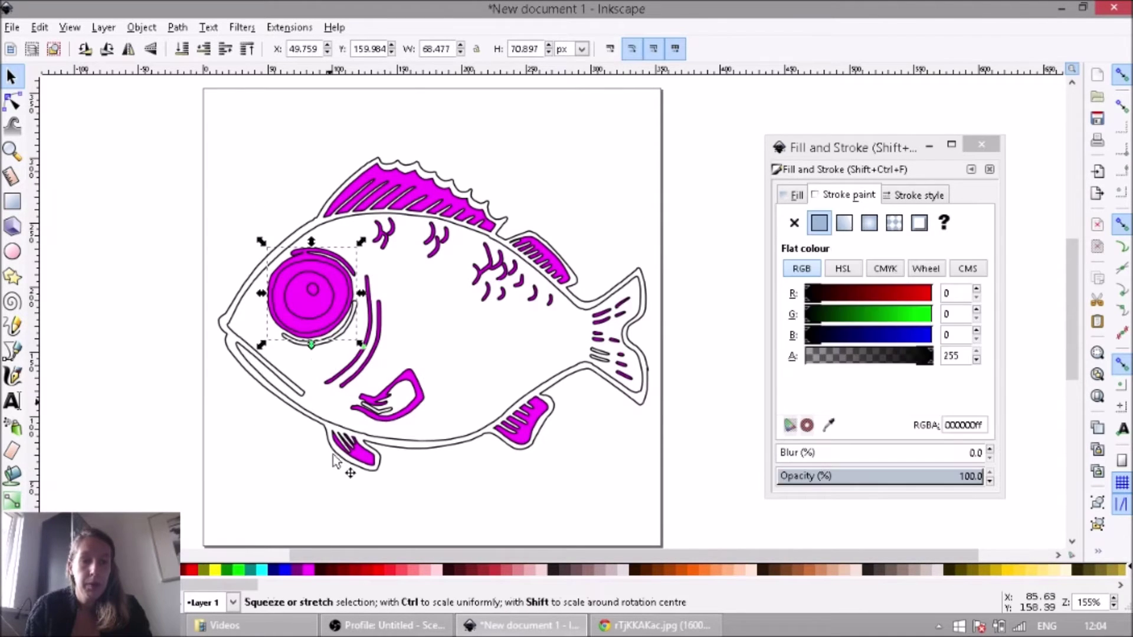
pyautogui.click(312, 370)
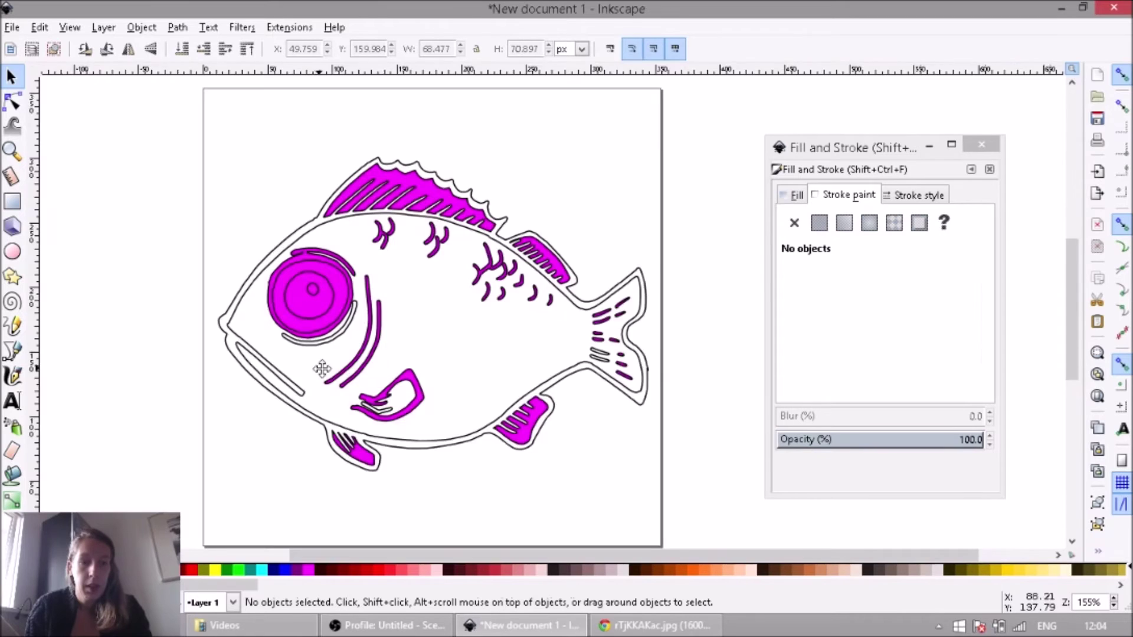
pyautogui.moveTo(322, 369); pyautogui.dragTo(374, 298)
pyautogui.click(381, 274)
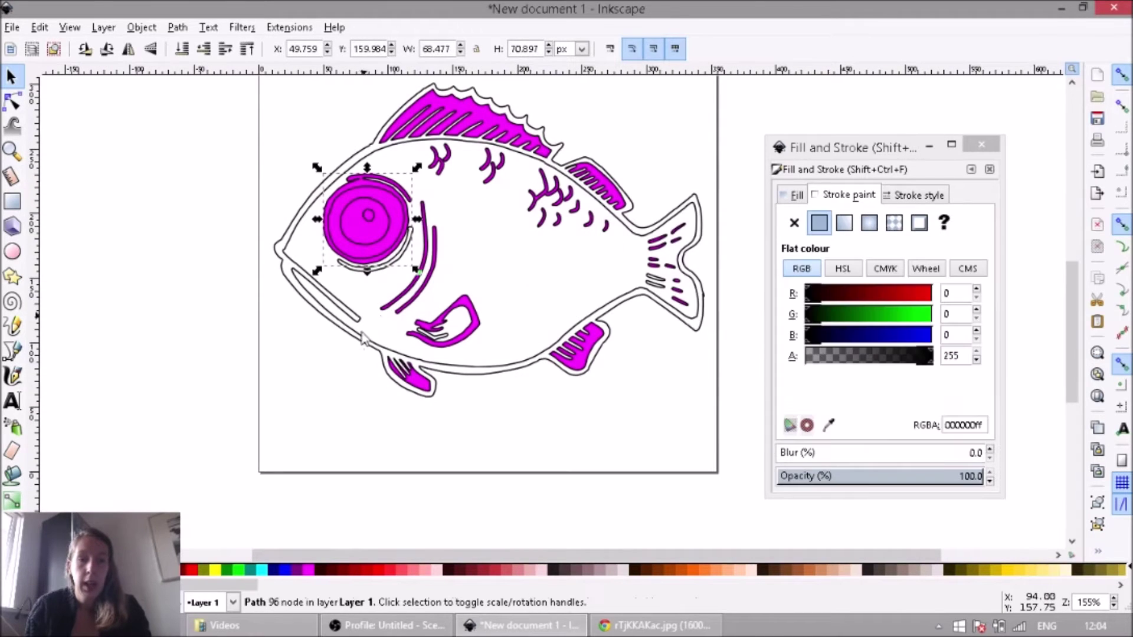
pyautogui.moveTo(383, 262); pyautogui.dragTo(451, 289)
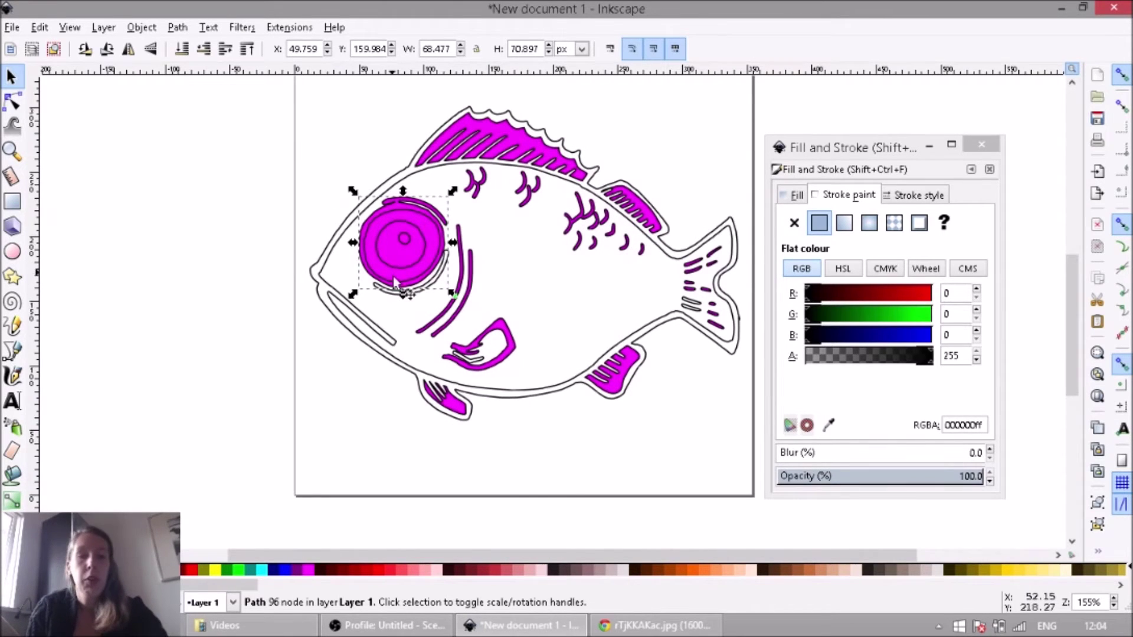
pyautogui.press('+')
pyautogui.press('+')
pyautogui.click(247, 284)
pyautogui.click(251, 276)
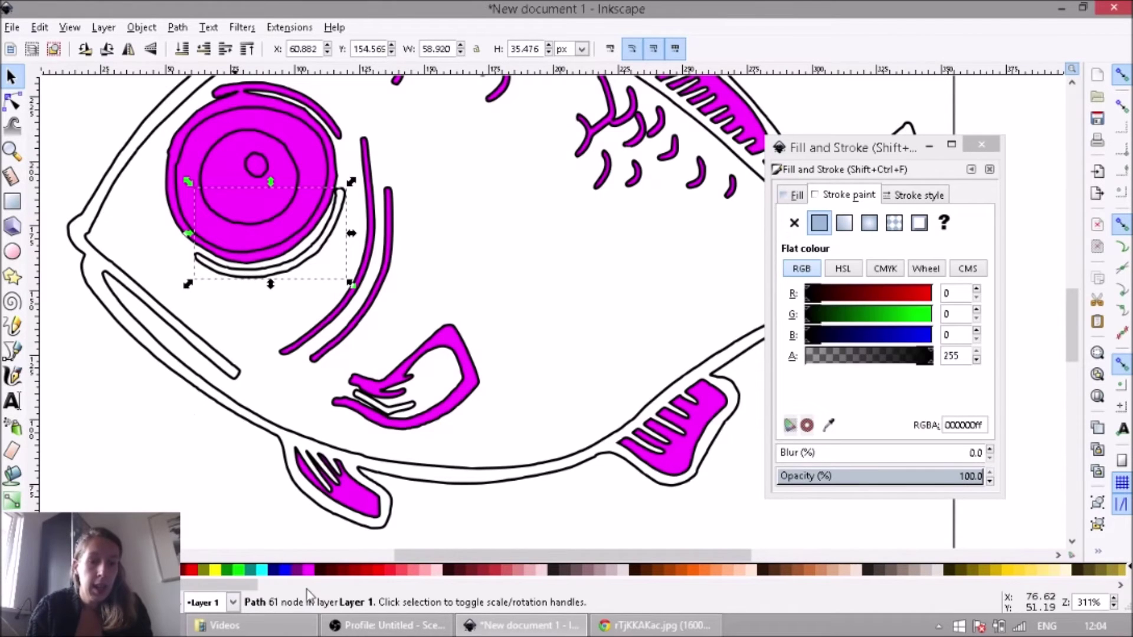
# Delete the small unfilled line shape inside the side fin
pyautogui.moveTo(493, 392); pyautogui.dragTo(383, 416)
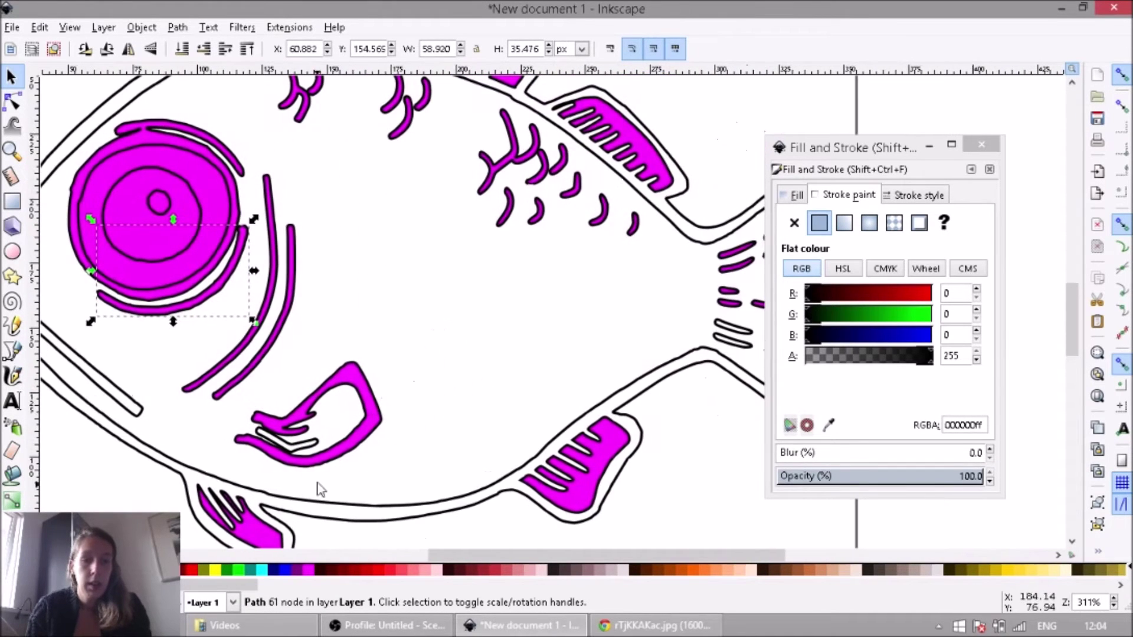
pyautogui.click(321, 461)
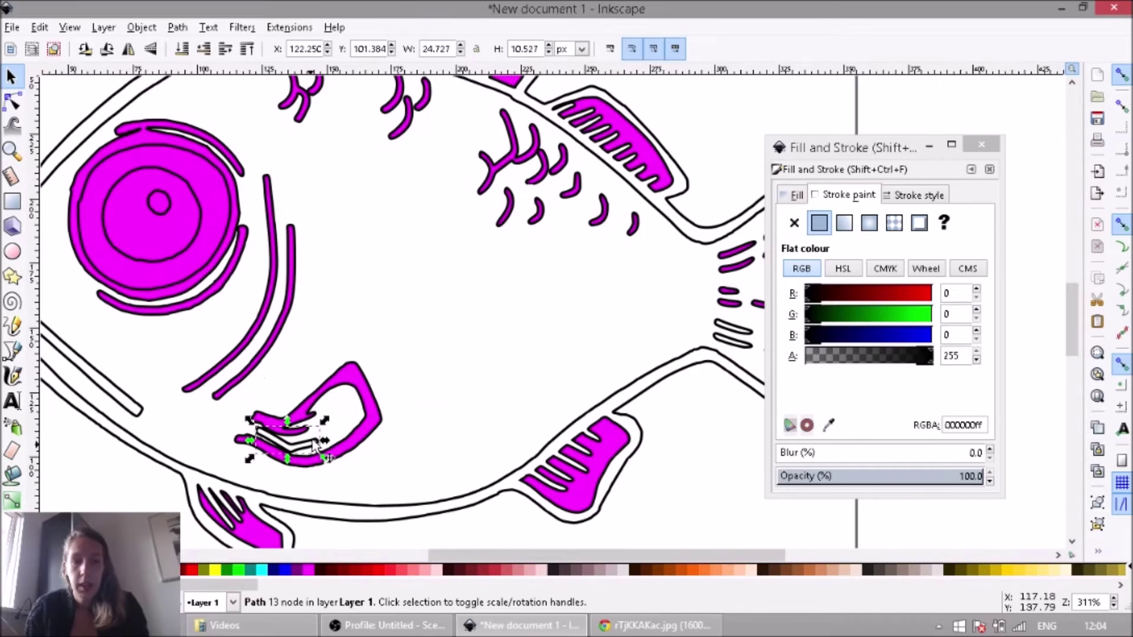
pyautogui.press('Escape')
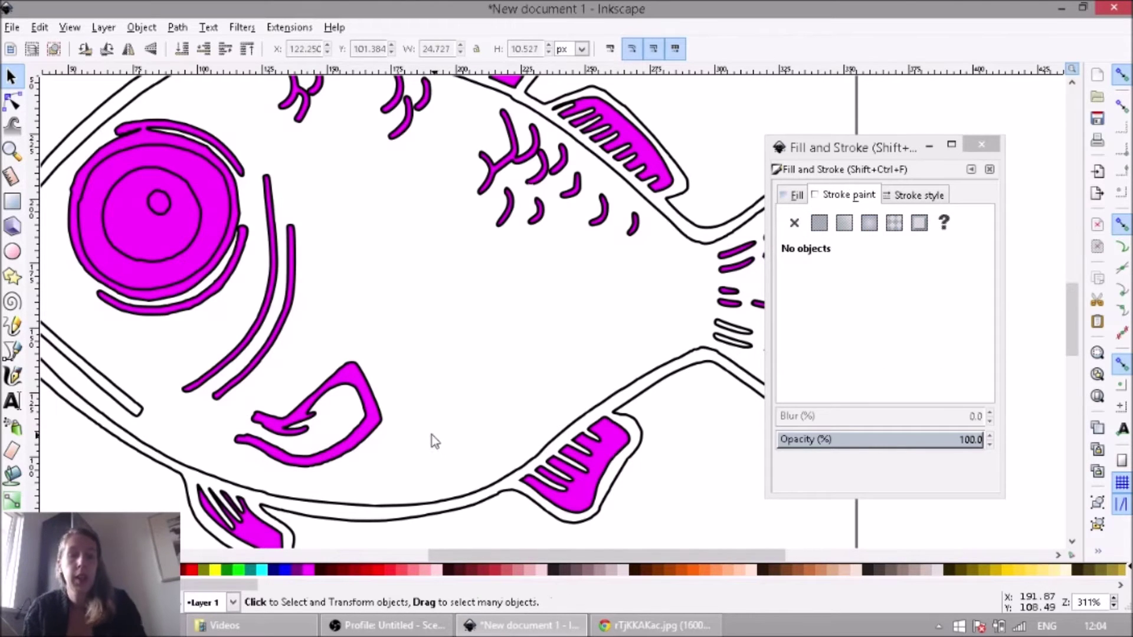
# Fill the two remaining unfilled lines in the lower part of the tail with magenta
pyautogui.press('-')
pyautogui.click(682, 325)
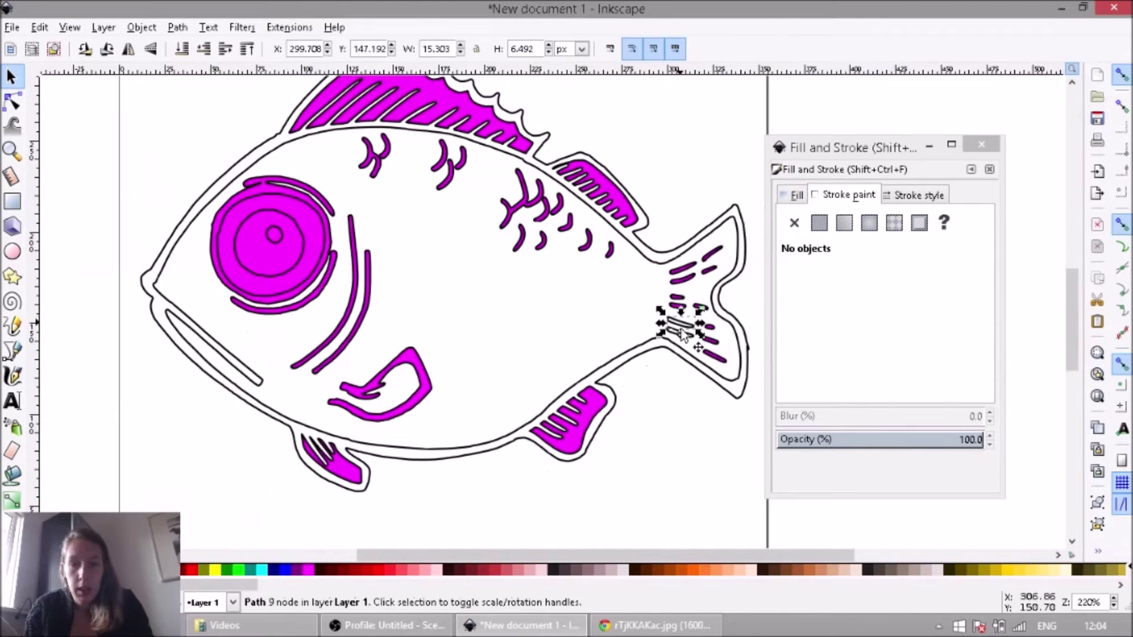
pyautogui.keyDown('shift'); pyautogui.click(687, 334); pyautogui.keyUp('shift')
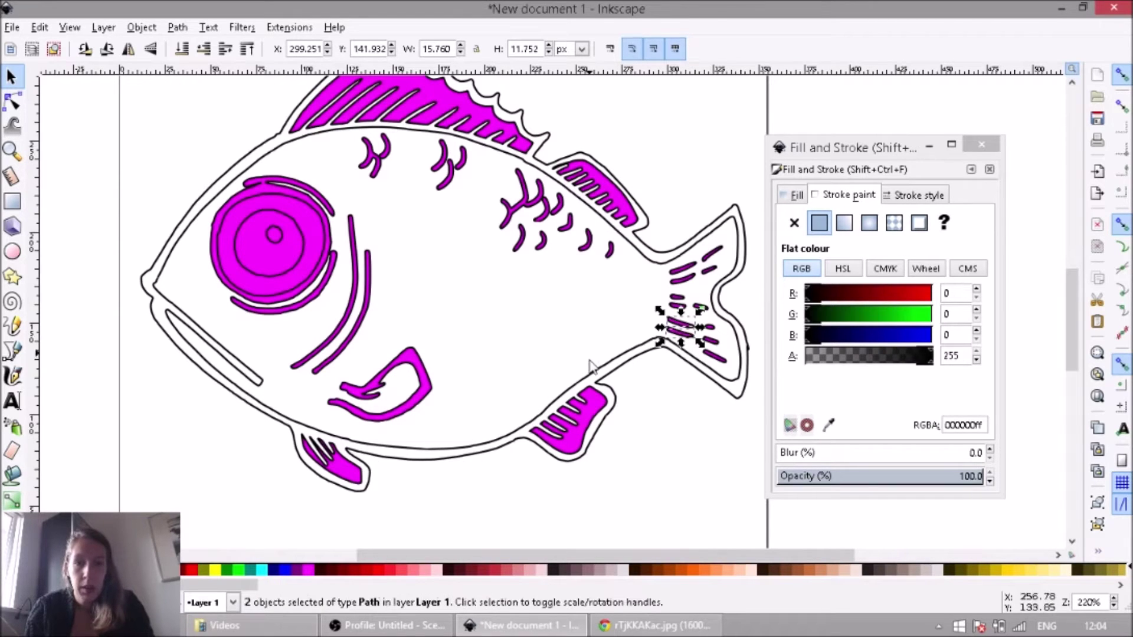
# Colour the eye with a white eyeball, a black pupil and a white highlight
pyautogui.moveTo(587, 369); pyautogui.dragTo(537, 413)
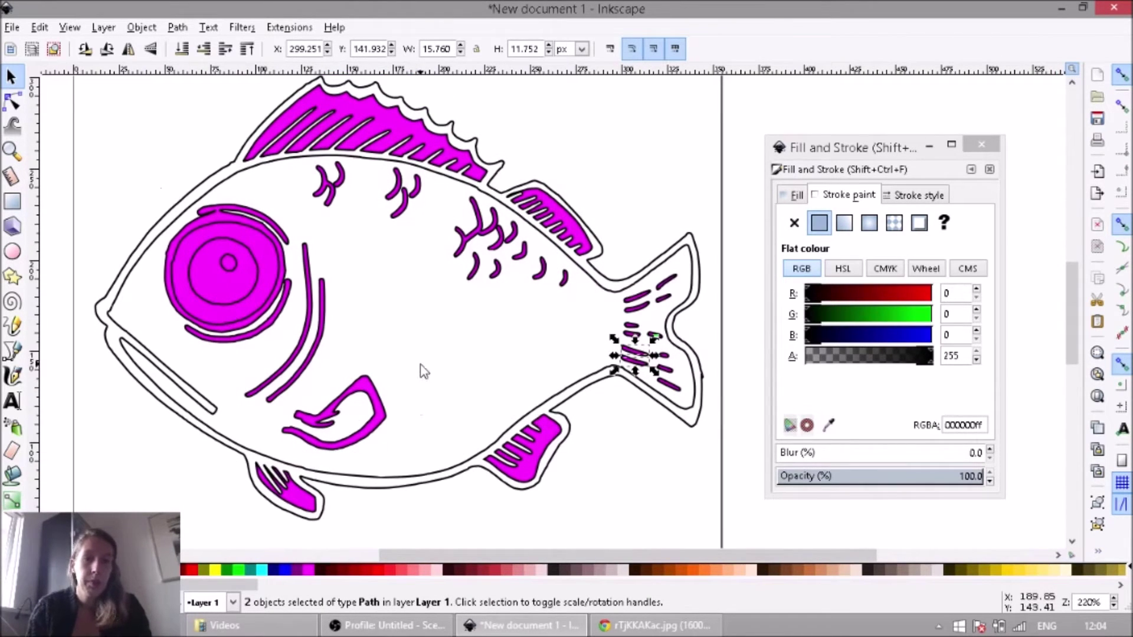
pyautogui.click(249, 224)
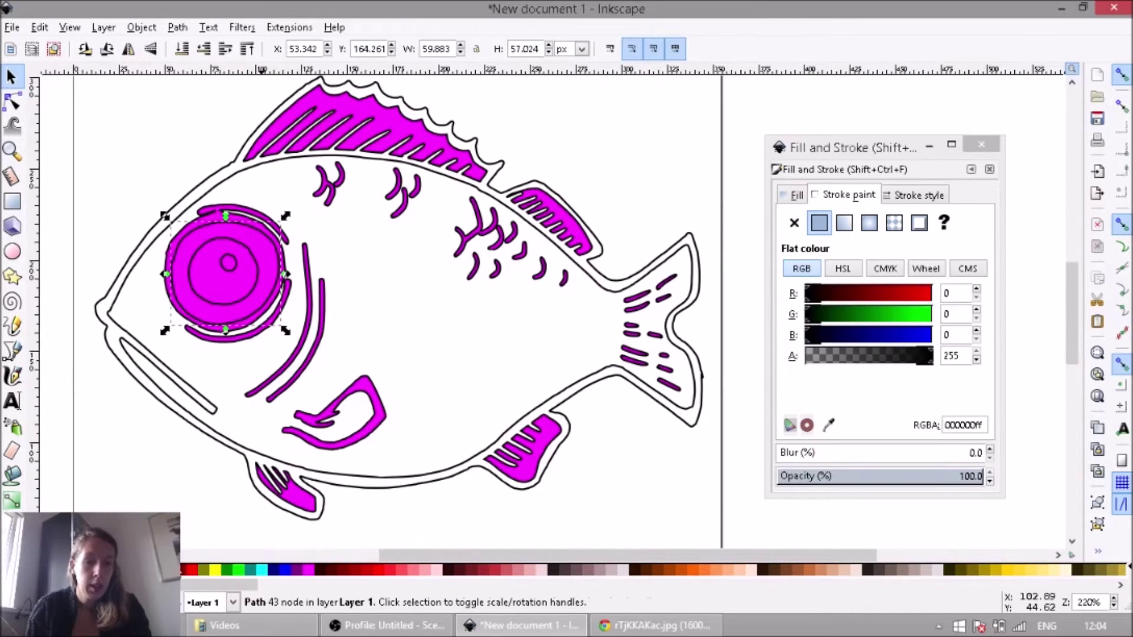
pyautogui.click(167, 569)
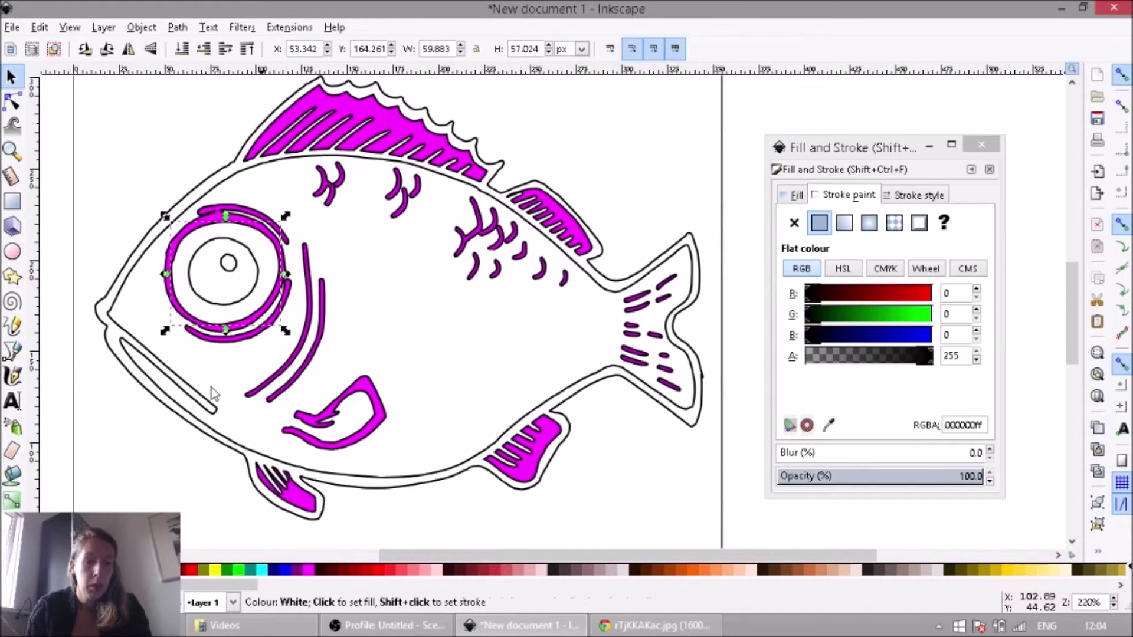
pyautogui.click(210, 241)
pyautogui.click(11, 569)
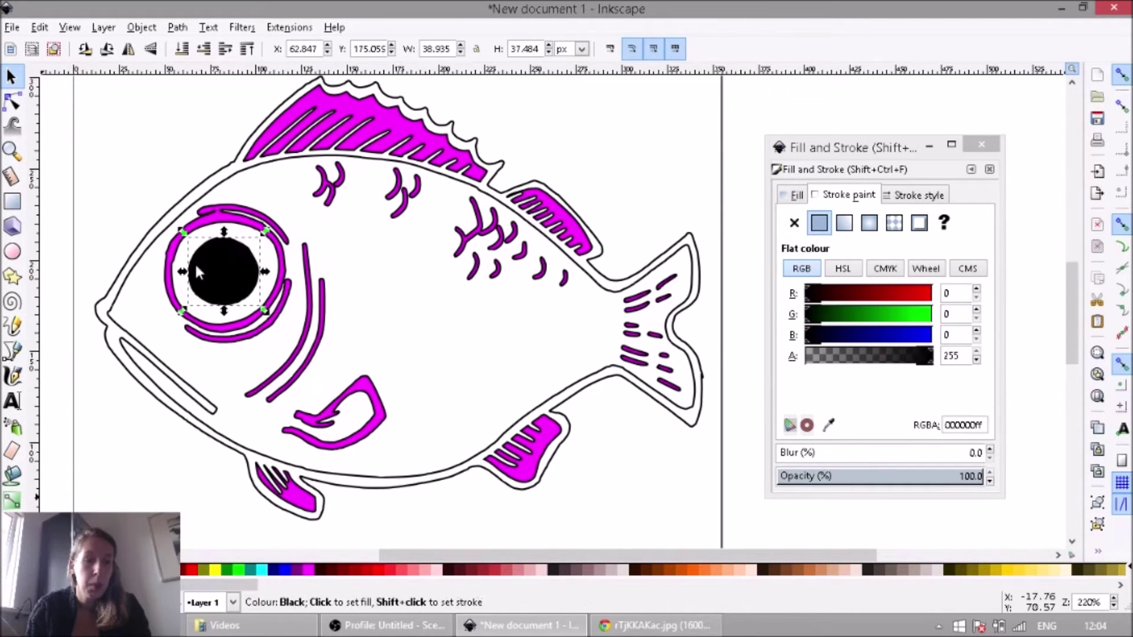
pyautogui.click(231, 261)
pyautogui.click(167, 569)
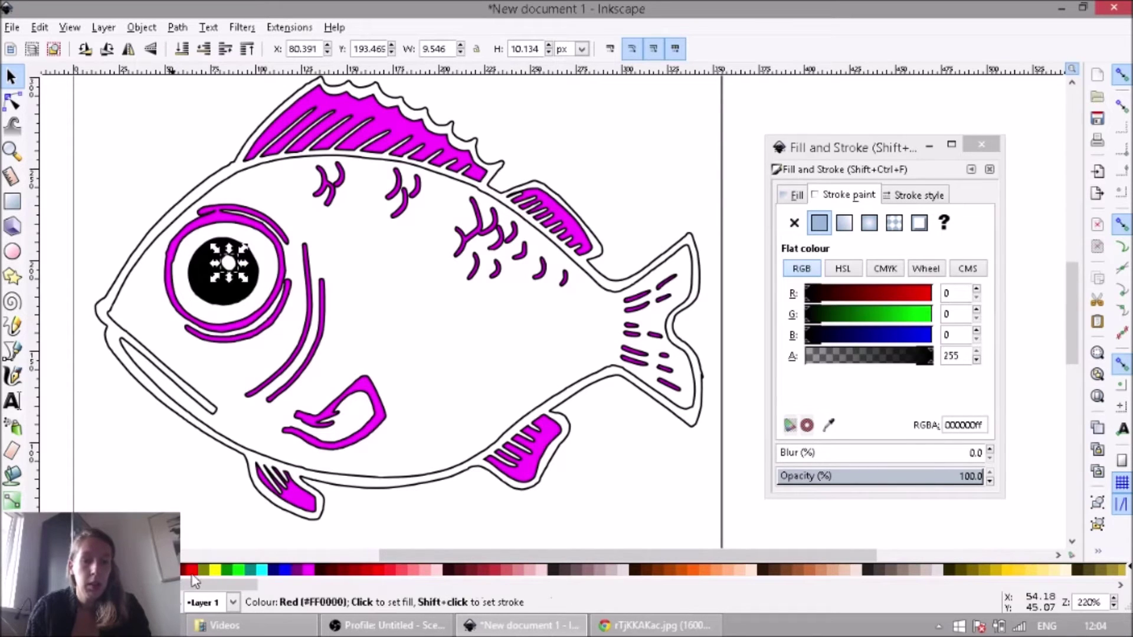
# Fill the fish's inner body shape with blue
pyautogui.click(223, 449)
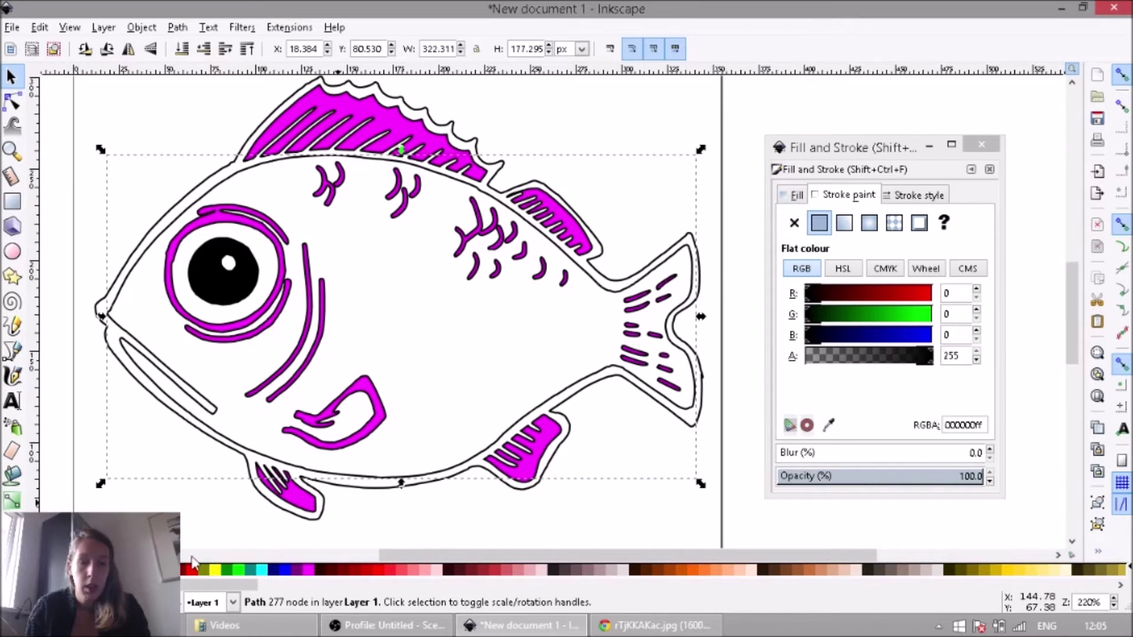
pyautogui.click(288, 570)
pyautogui.click(450, 531)
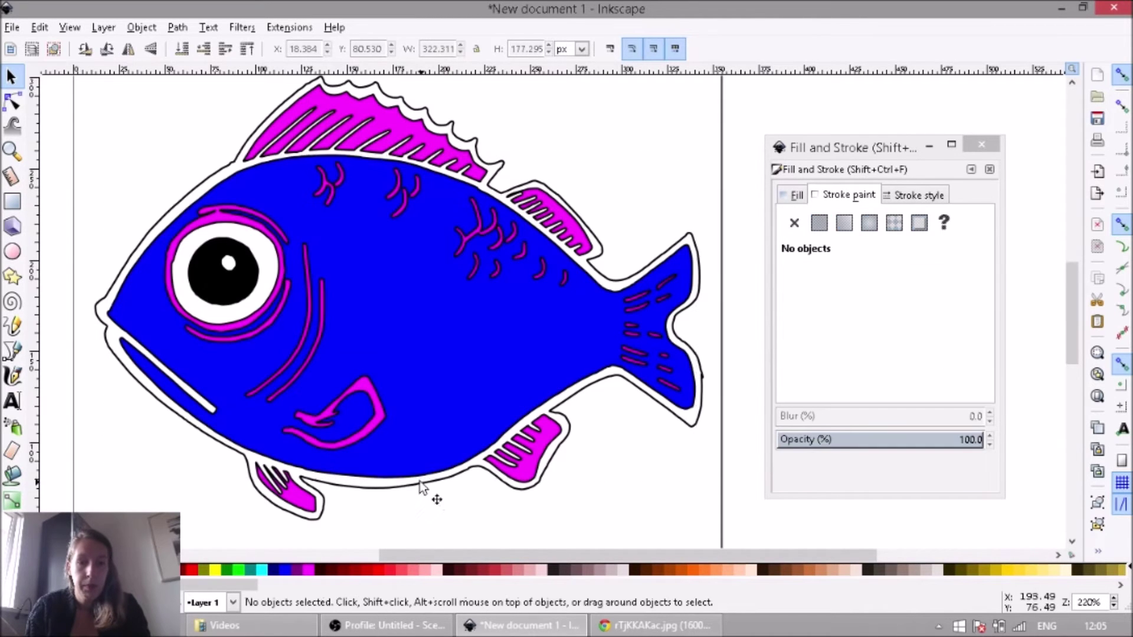
# Fill the outer outline shape around the whole fish with black
pyautogui.click(413, 488)
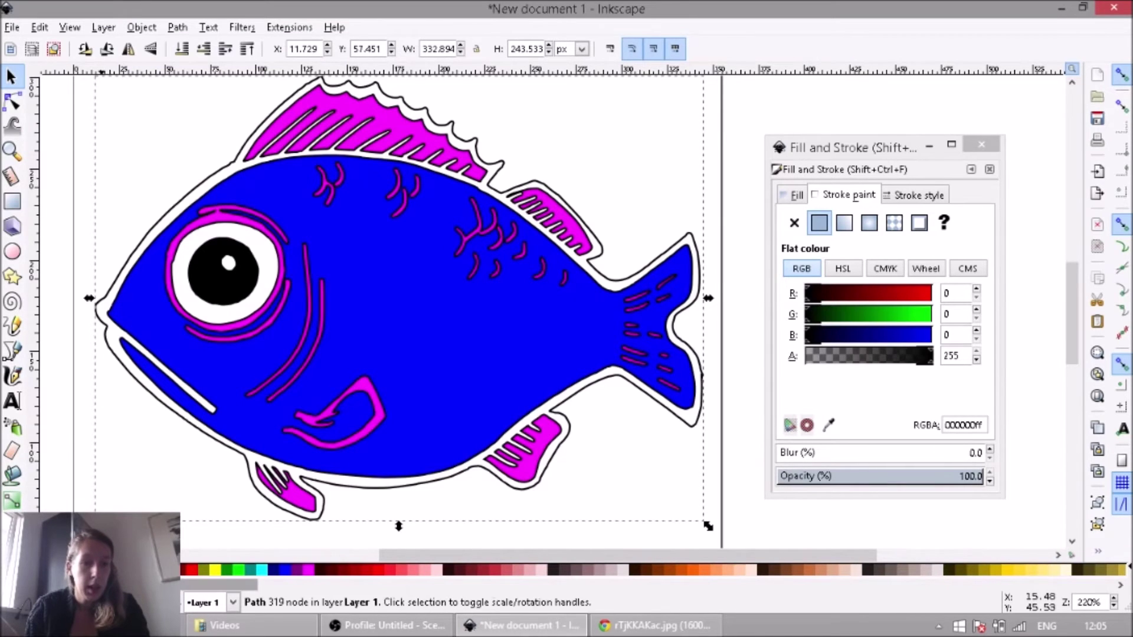
pyautogui.click(47, 570)
pyautogui.hscroll(2, 645, 352)
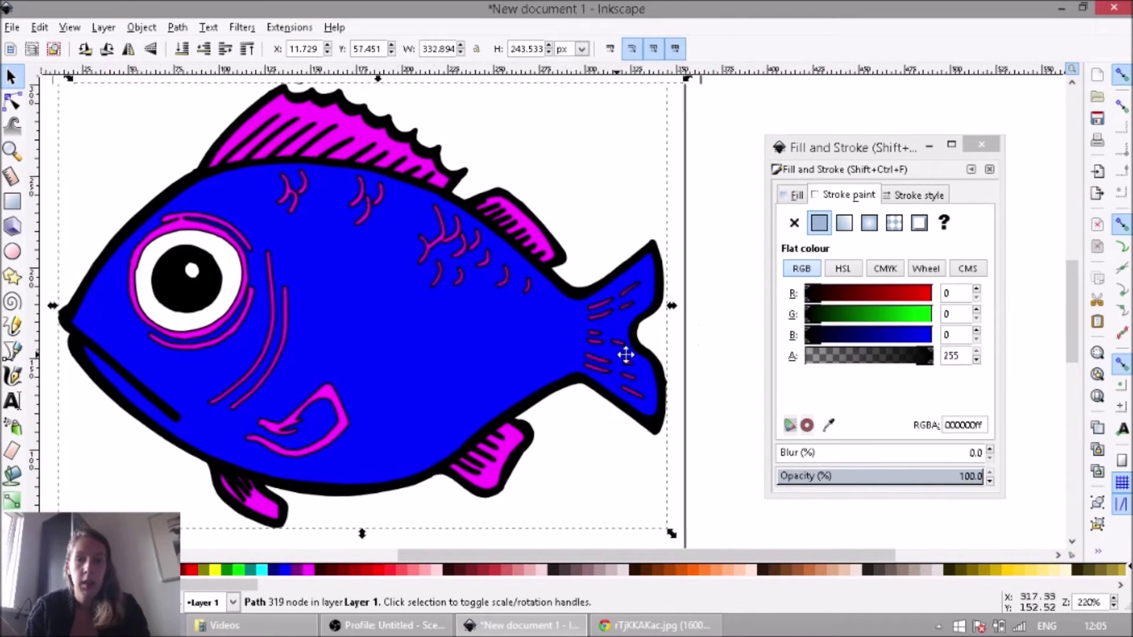
pyautogui.press('-')
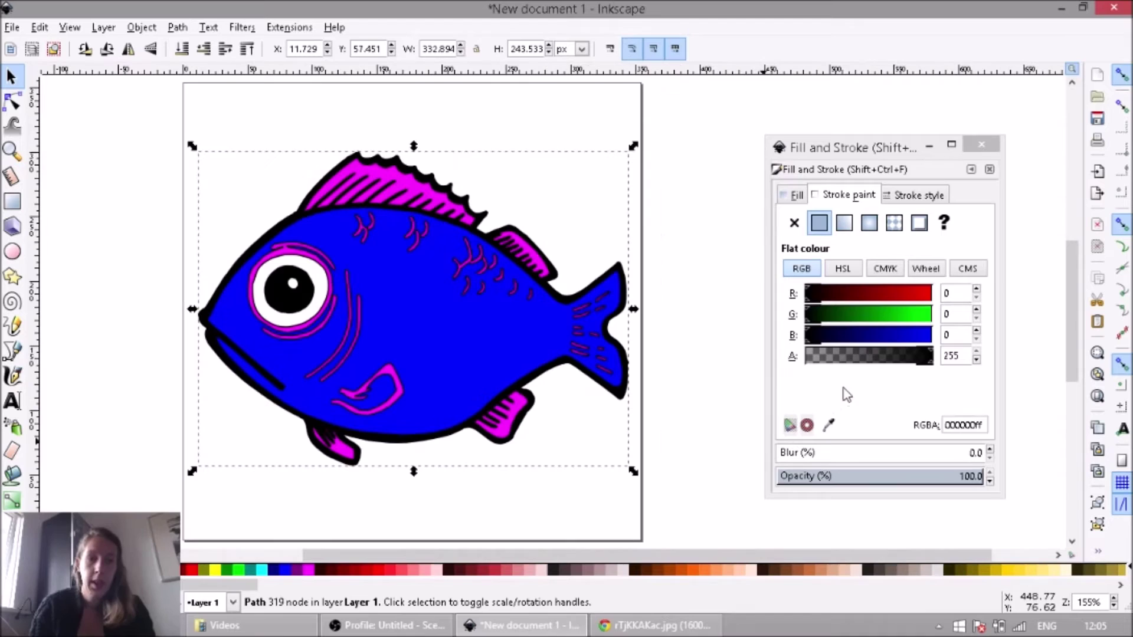
pyautogui.click(694, 428)
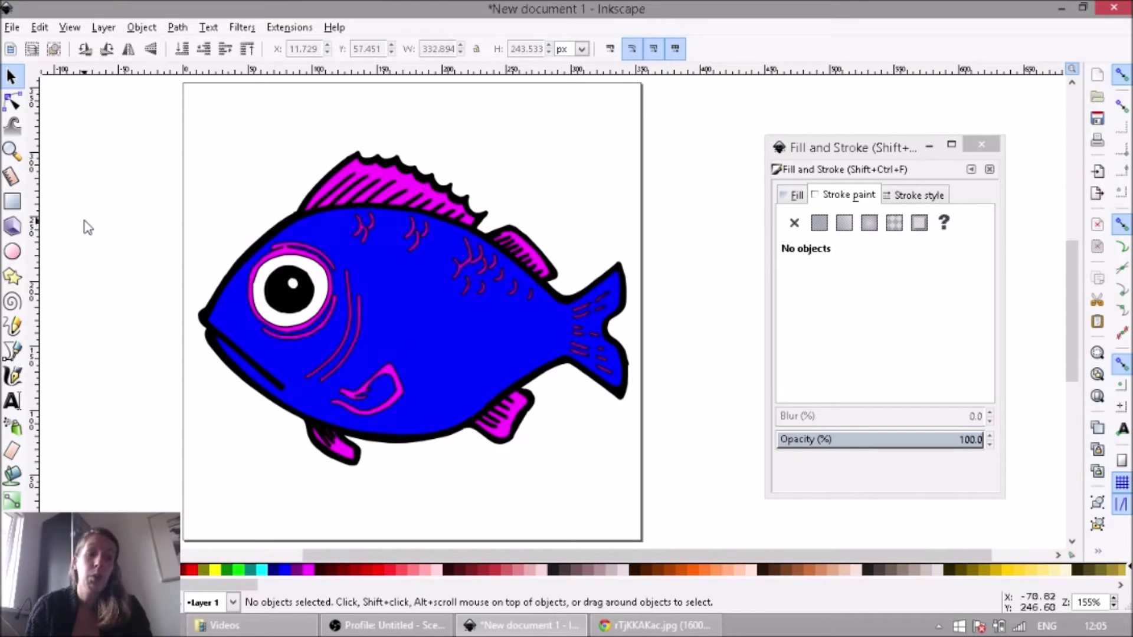
# Draw a long horizontal black rectangle below the fish and a vertical one about 17 × 111 px above the tail
pyautogui.click(13, 202)
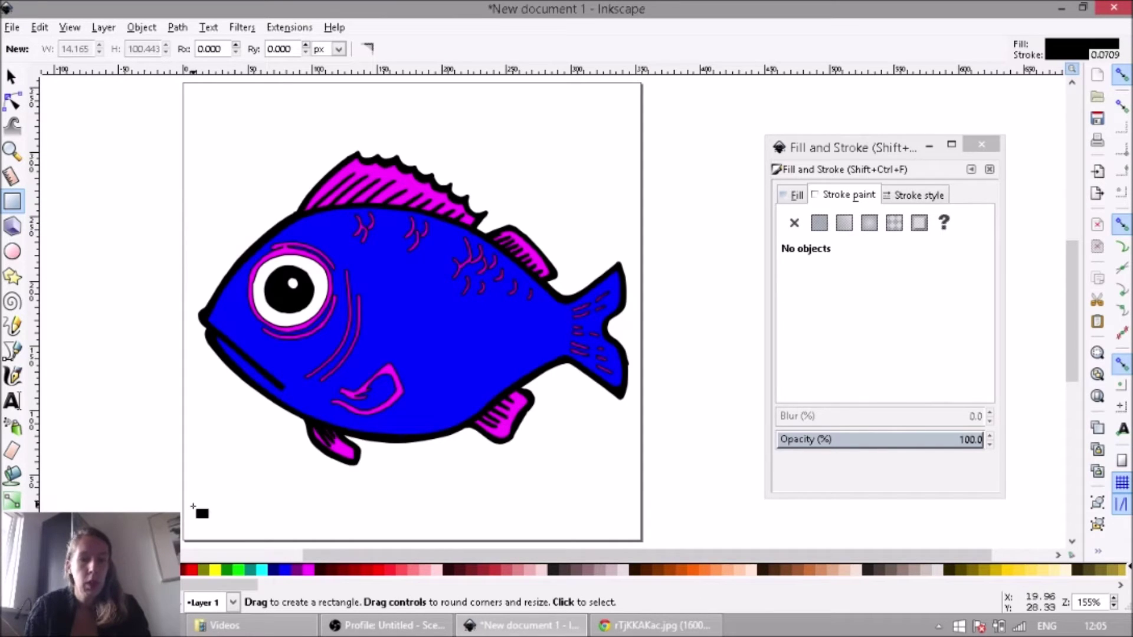
pyautogui.moveTo(204, 502); pyautogui.dragTo(623, 524)
pyautogui.moveTo(611, 97); pyautogui.dragTo(589, 240)
# Remove the stroke paint from all objects on the page, including the fish shapes and both black bars
pyautogui.press('s')
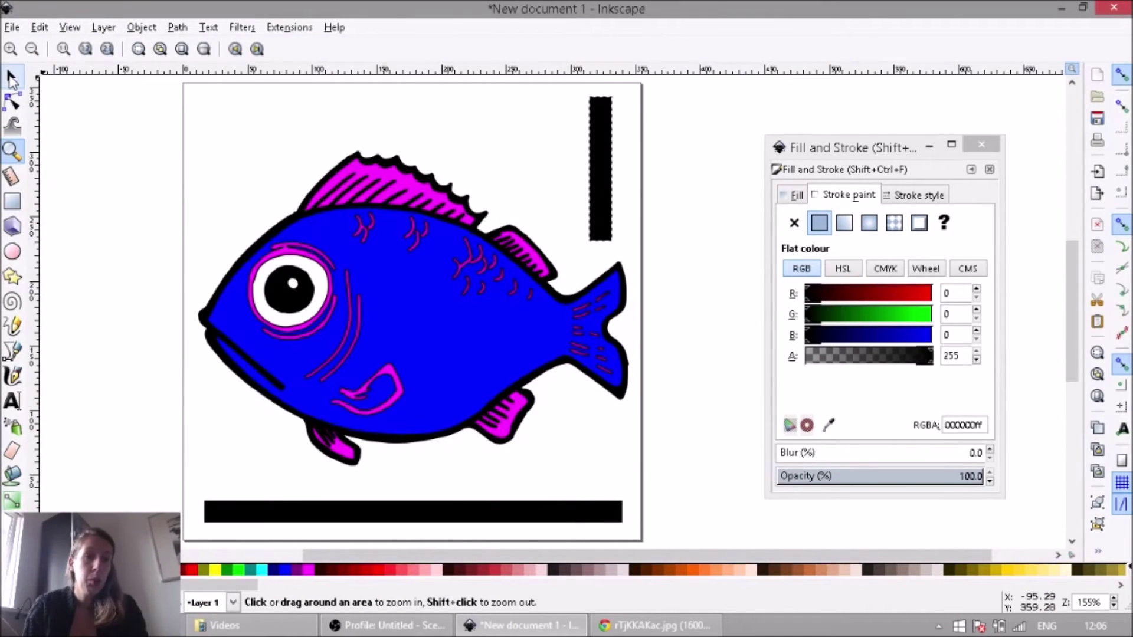
pyautogui.click(12, 78)
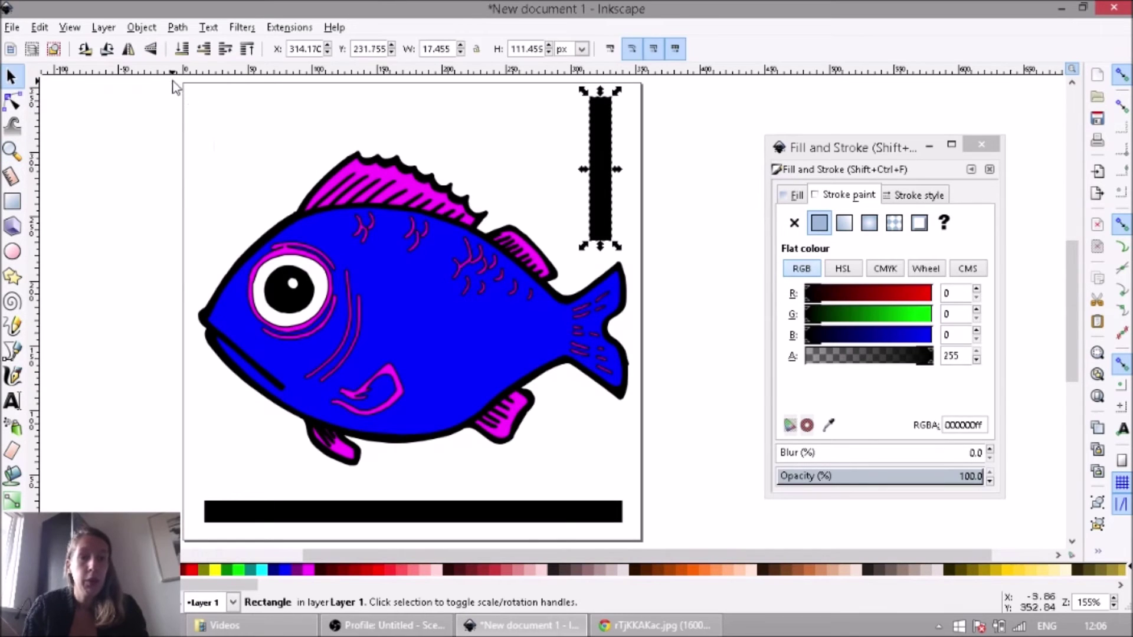
pyautogui.moveTo(173, 85)
pyautogui.mouseDown()
pyautogui.moveTo(238, 243)
pyautogui.moveTo(667, 553)
pyautogui.mouseUp()
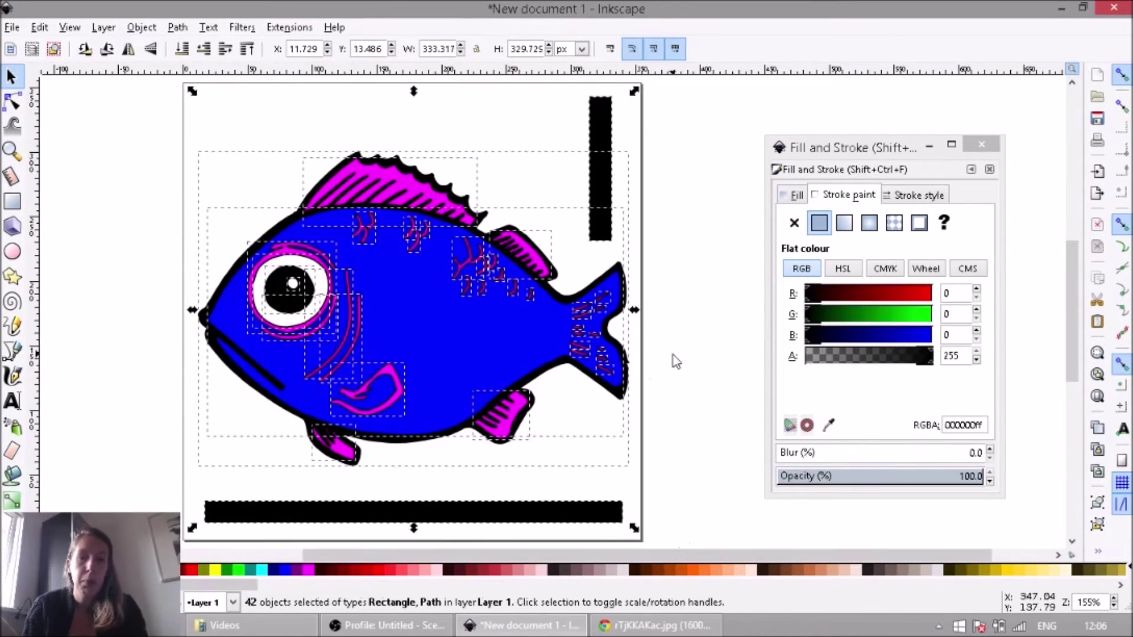
pyautogui.moveTo(853, 154); pyautogui.dragTo(840, 137)
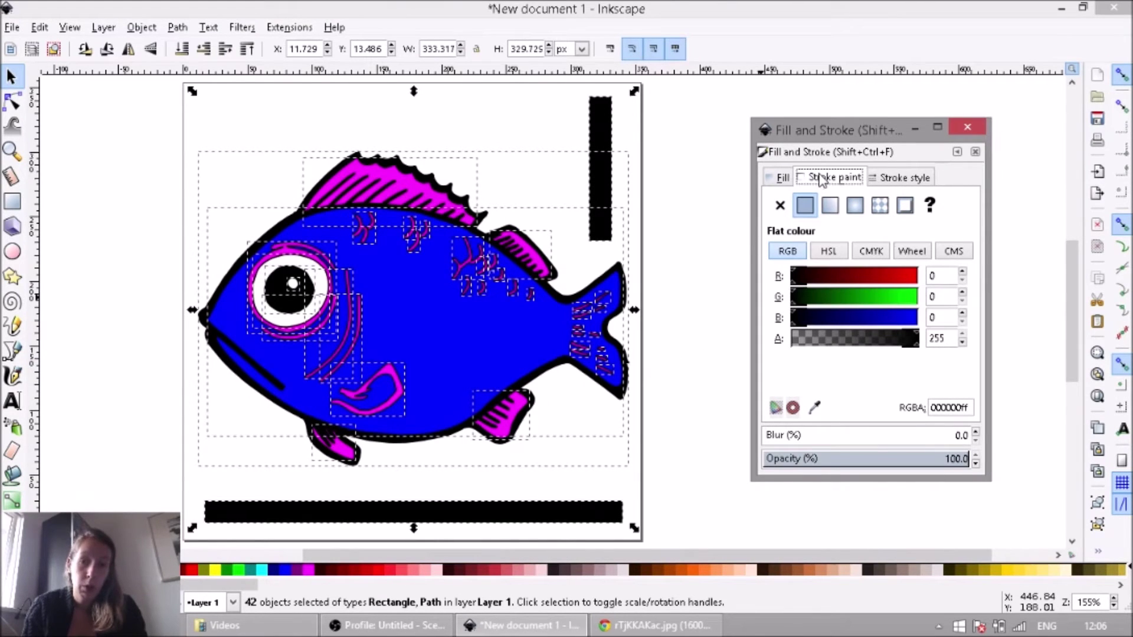
pyautogui.click(781, 207)
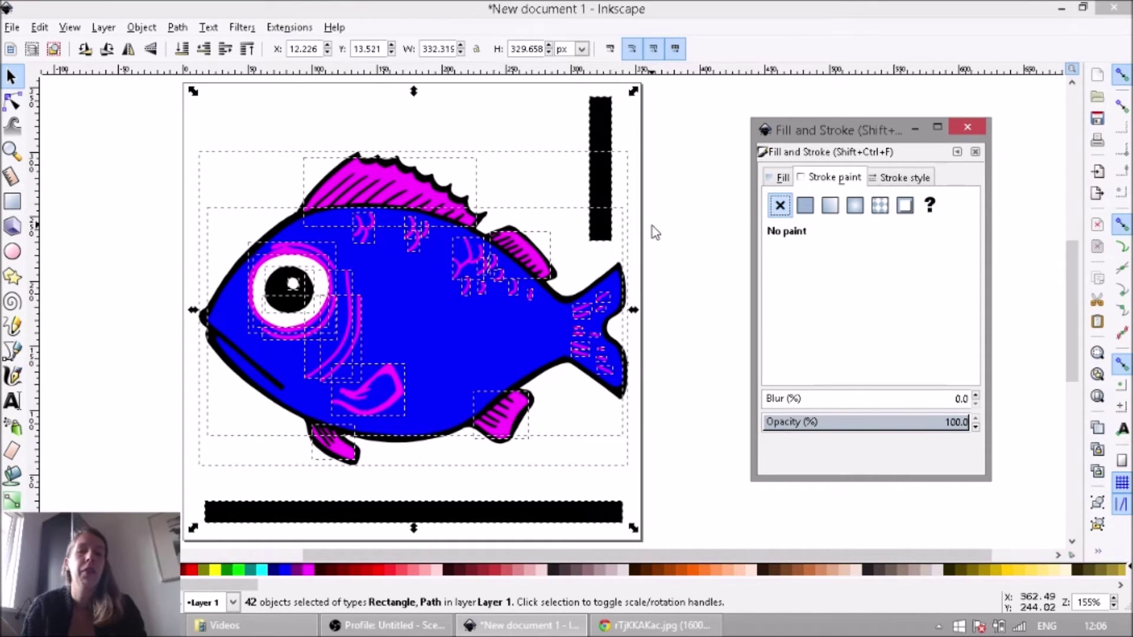
pyautogui.click(781, 178)
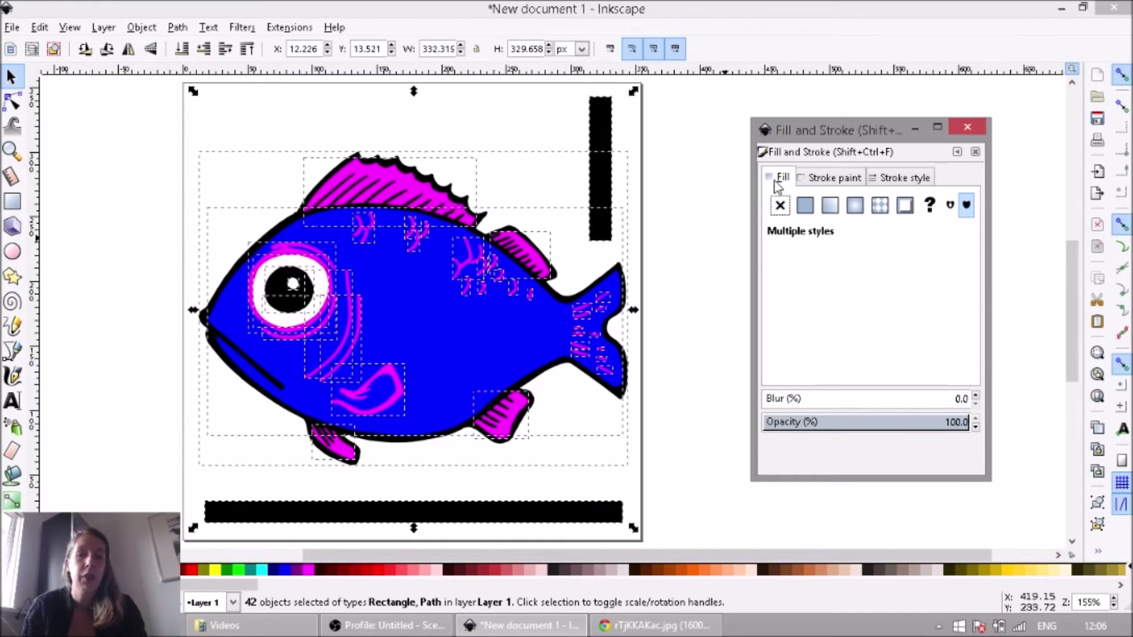
pyautogui.click(694, 203)
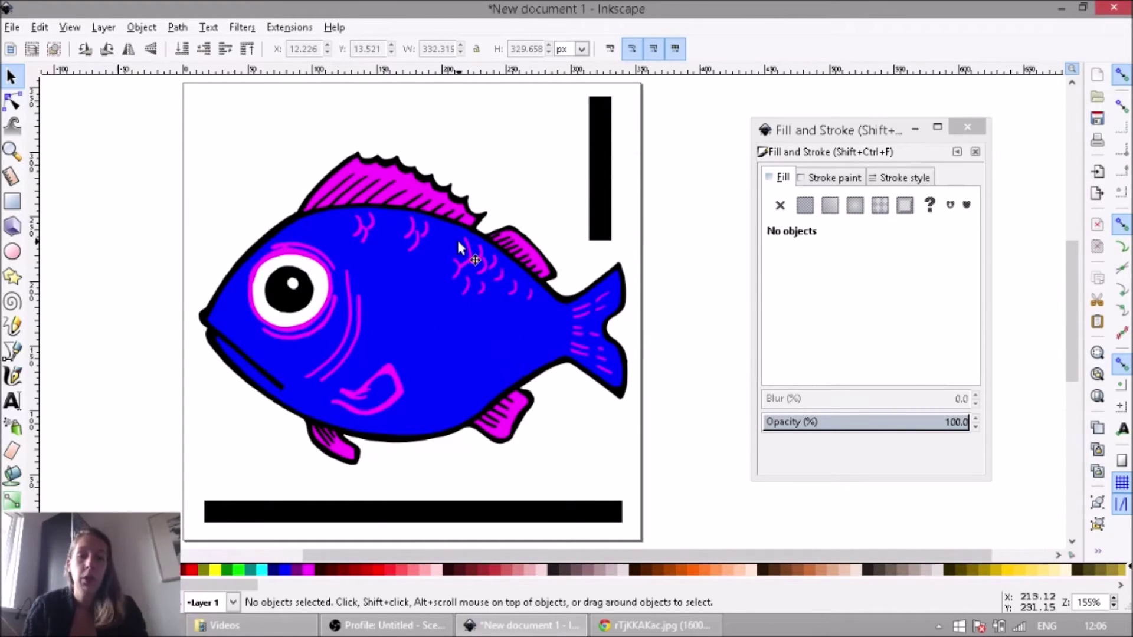
# Select both black bars together with the two magenta fins on the fish's back
pyautogui.click(591, 196)
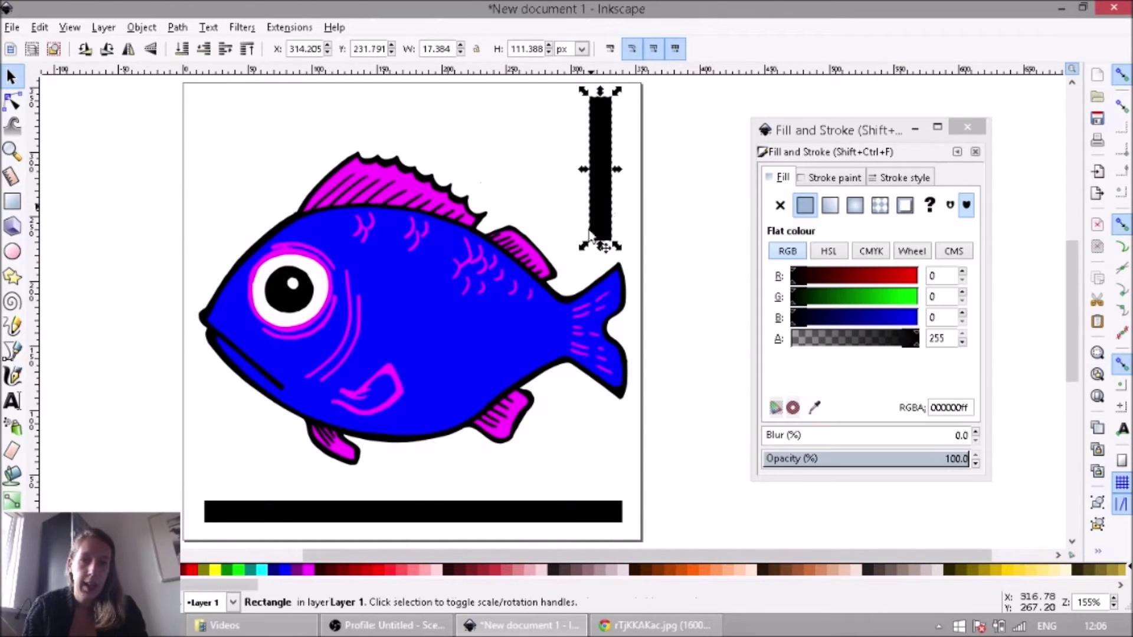
pyautogui.keyDown('shift'); pyautogui.click(411, 518); pyautogui.keyUp('shift')
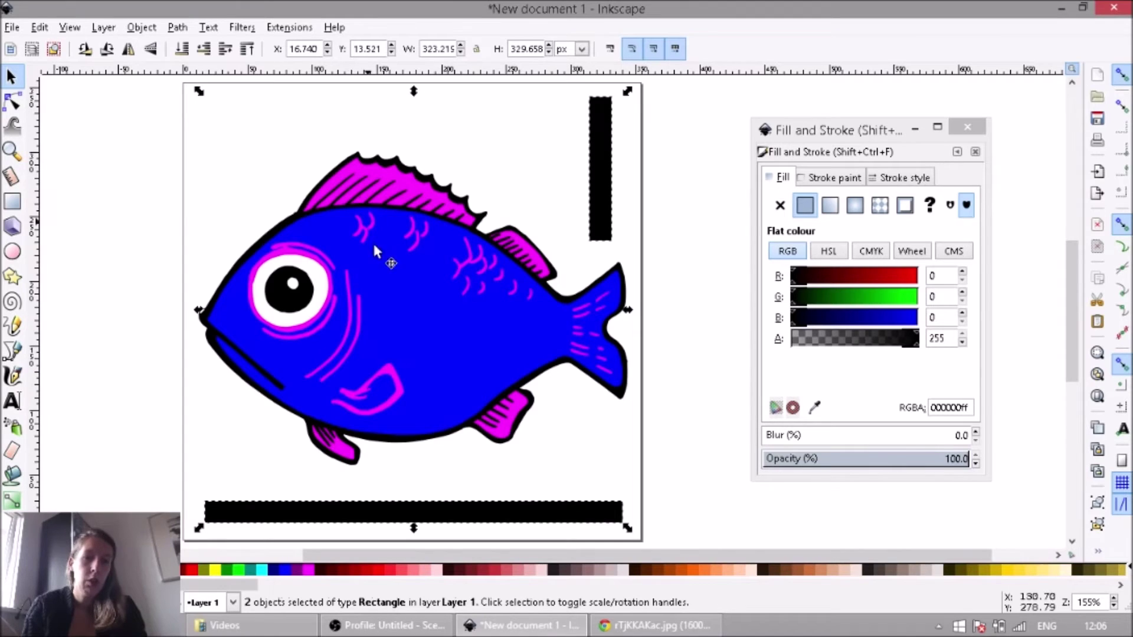
pyautogui.keyDown('shift'); pyautogui.click(385, 177); pyautogui.keyUp('shift')
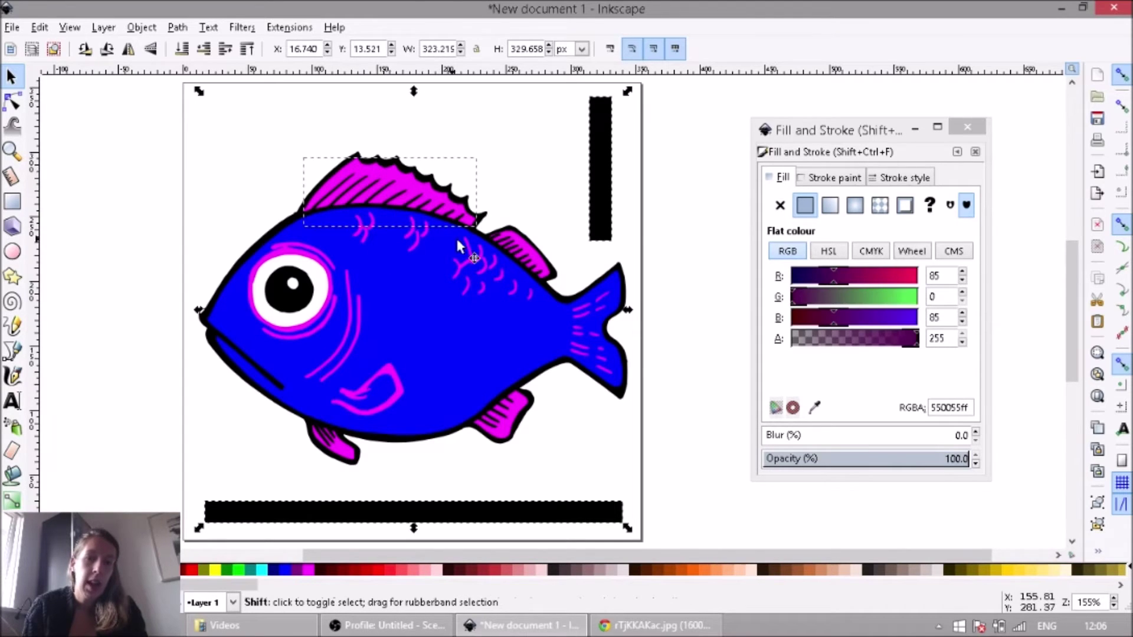
pyautogui.keyDown('shift'); pyautogui.click(556, 284); pyautogui.keyUp('shift')
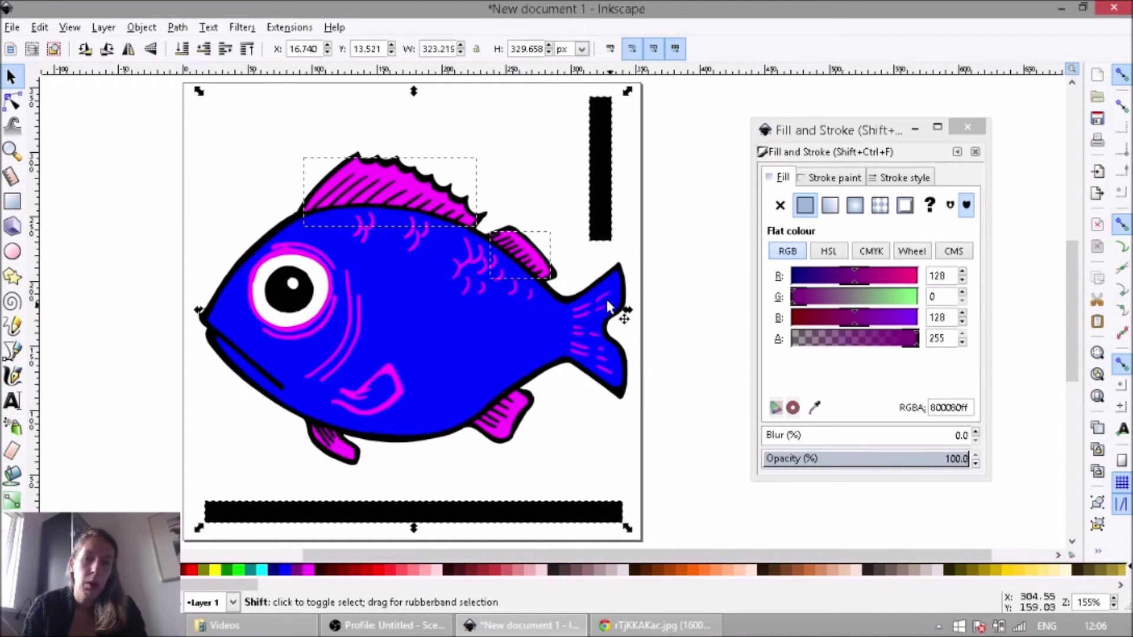
# Add magenta lines on the tail fin to the current selection
pyautogui.keyDown('shift'); pyautogui.click(605, 301); pyautogui.keyUp('shift')
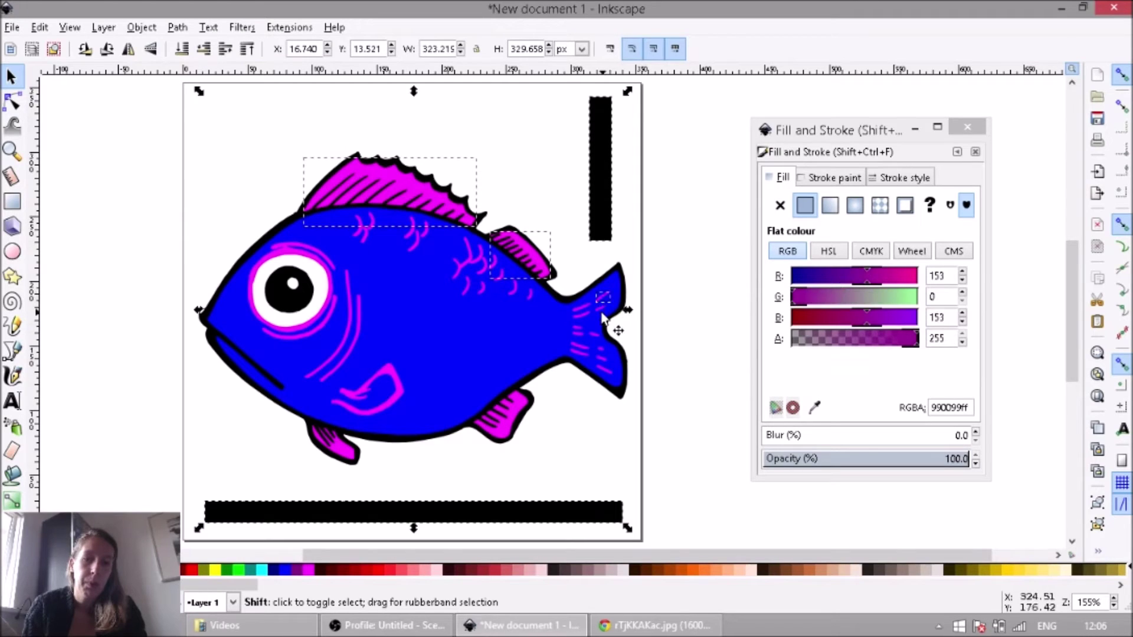
pyautogui.keyDown('shift'); pyautogui.click(586, 311); pyautogui.keyUp('shift')
pyautogui.keyDown('shift'); pyautogui.click(576, 322); pyautogui.keyUp('shift')
pyautogui.keyDown('shift'); pyautogui.click(578, 329); pyautogui.keyUp('shift')
pyautogui.keyDown('shift'); pyautogui.click(581, 349); pyautogui.keyUp('shift')
pyautogui.keyDown('shift'); pyautogui.click(609, 374); pyautogui.keyUp('shift')
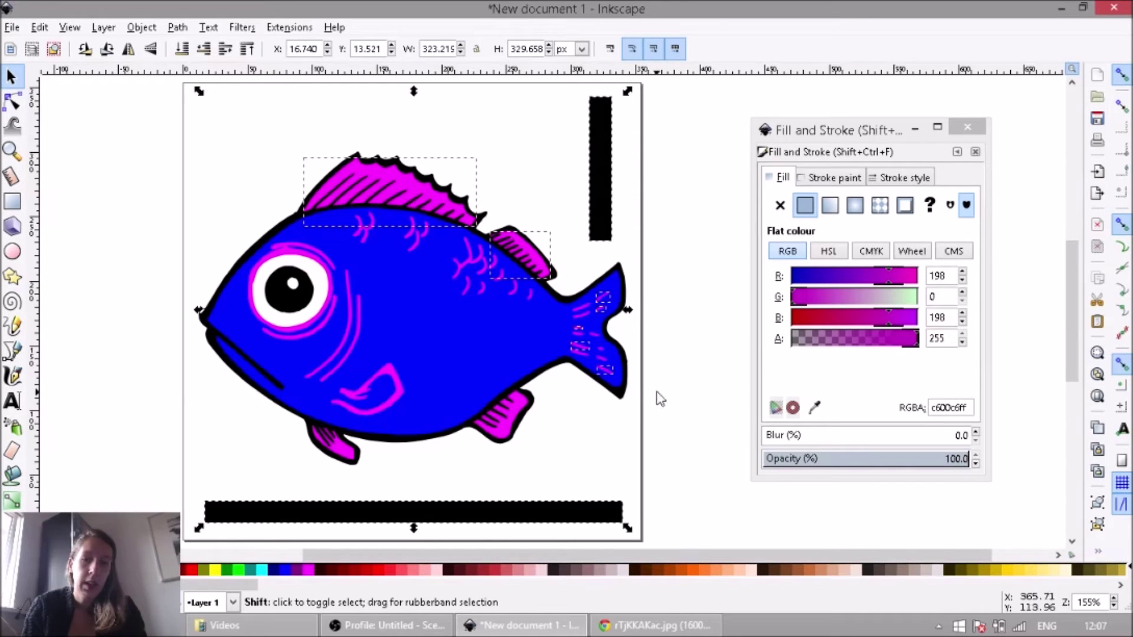
# Extend the selection with the two magenta belly fins, the side fin and the curved gill lines
pyautogui.keyDown('shift'); pyautogui.click(505, 435); pyautogui.keyUp('shift')
pyautogui.keyDown('shift'); pyautogui.click(345, 452); pyautogui.keyUp('shift')
pyautogui.moveTo(419, 417); pyautogui.dragTo(308, 257)
pyautogui.keyDown('shift'); pyautogui.click(315, 379); pyautogui.keyUp('shift')
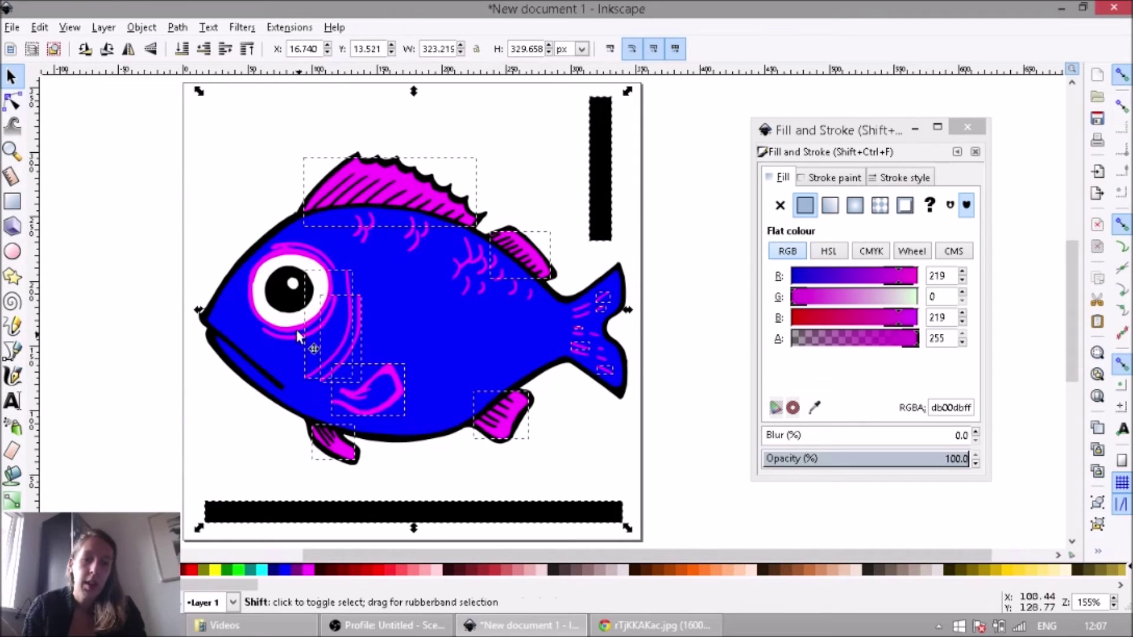
# Add the magenta eye ring and the magenta arcs around the eye to the selection
pyautogui.keyDown('shift'); pyautogui.click(281, 334); pyautogui.keyUp('shift')
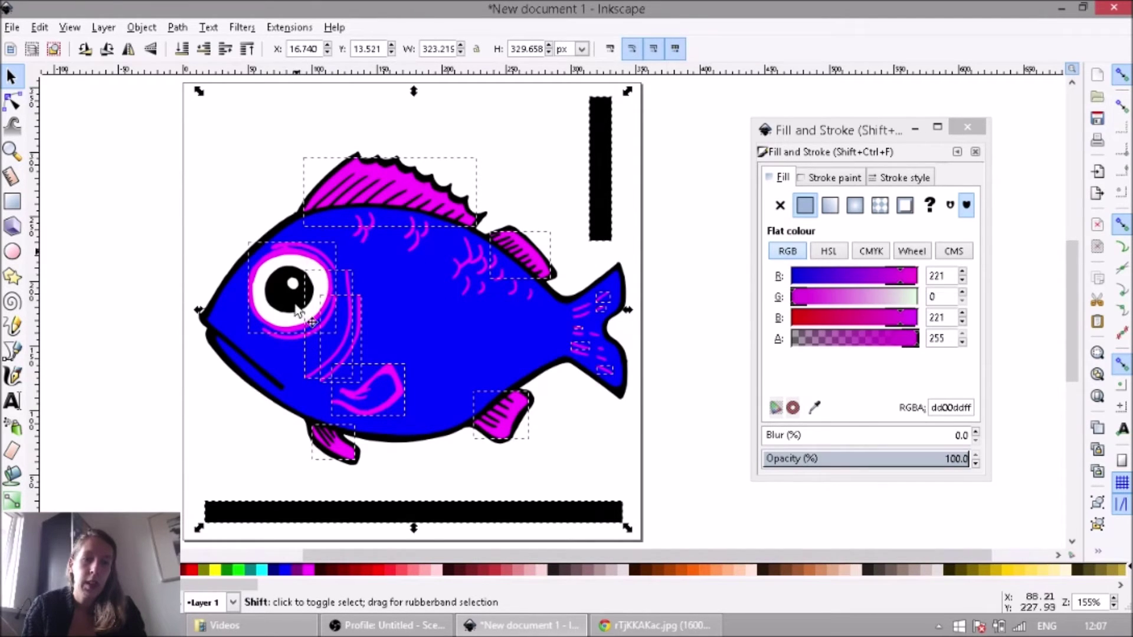
pyautogui.keyDown('shift'); pyautogui.click(293, 338); pyautogui.keyUp('shift')
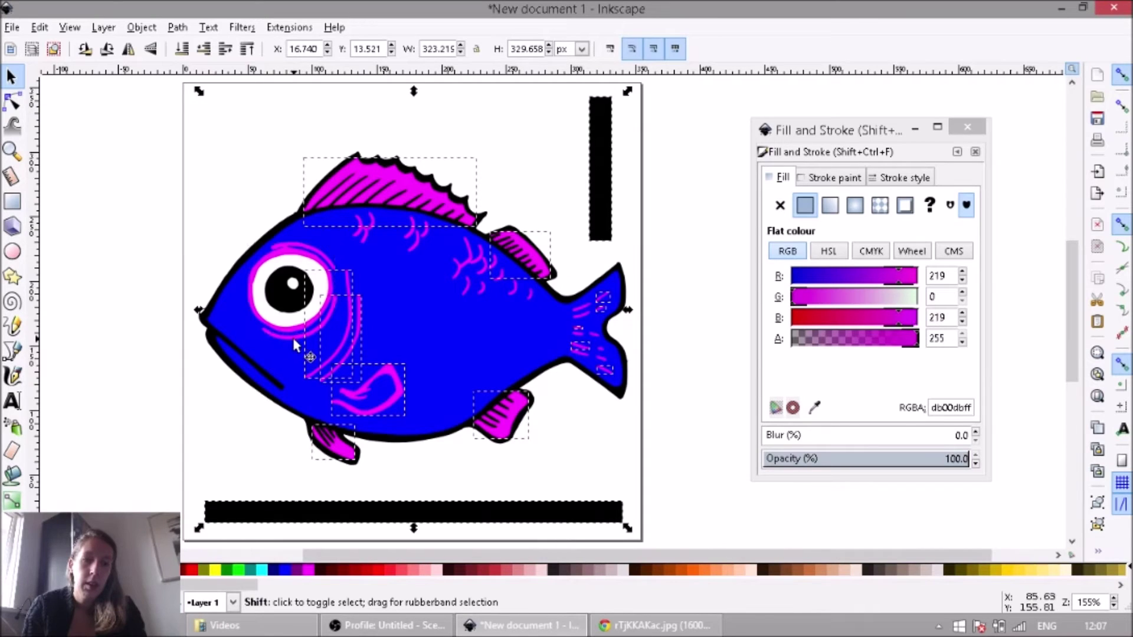
pyautogui.keyDown('shift'); pyautogui.click(262, 317); pyautogui.keyUp('shift')
pyautogui.keyDown('shift'); pyautogui.click(254, 302); pyautogui.keyUp('shift')
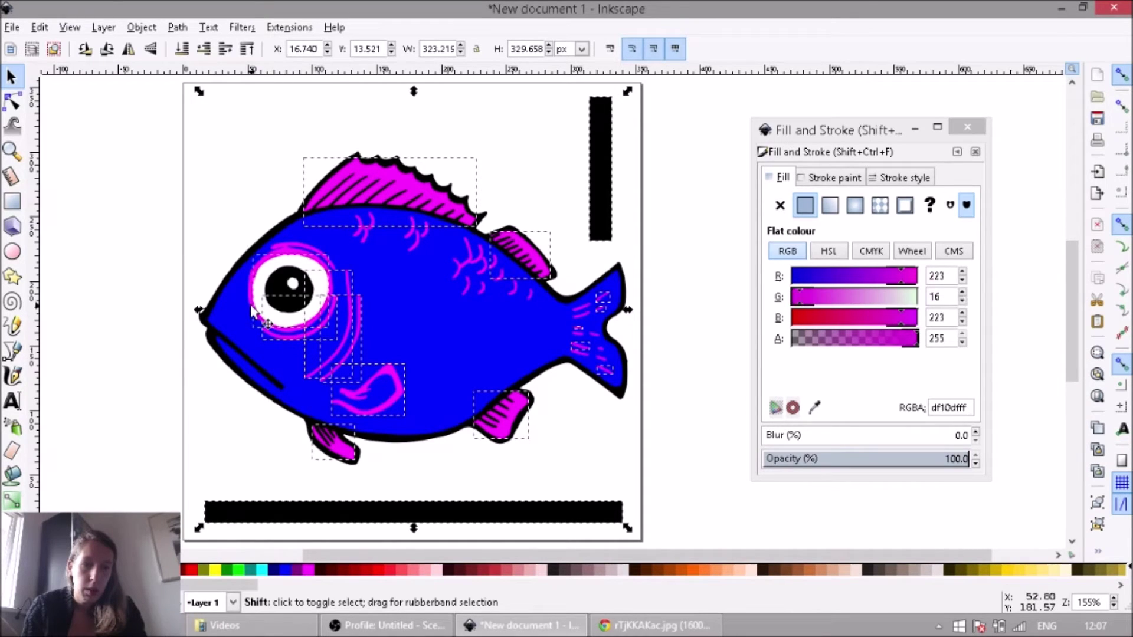
pyautogui.keyDown('shift'); pyautogui.click(254, 297); pyautogui.keyUp('shift')
pyautogui.keyDown('shift'); pyautogui.click(253, 287); pyautogui.keyUp('shift')
pyautogui.keyDown('shift'); pyautogui.click(285, 279); pyautogui.keyUp('shift')
pyautogui.keyDown('shift'); pyautogui.click(273, 272); pyautogui.keyUp('shift')
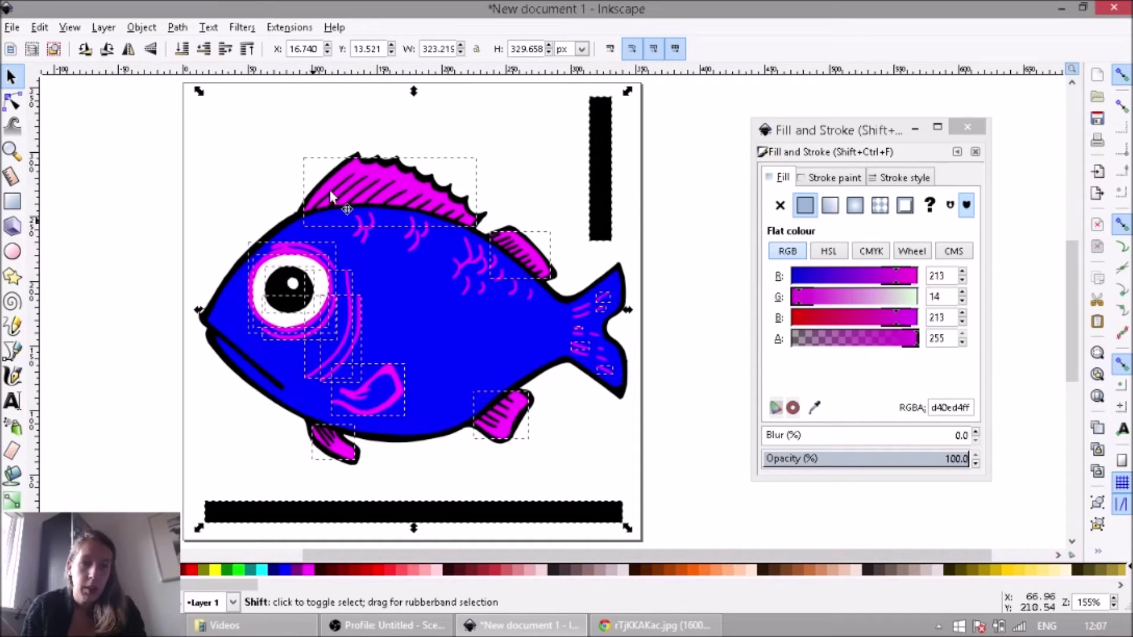
pyautogui.keyDown('shift'); pyautogui.click(271, 263); pyautogui.keyUp('shift')
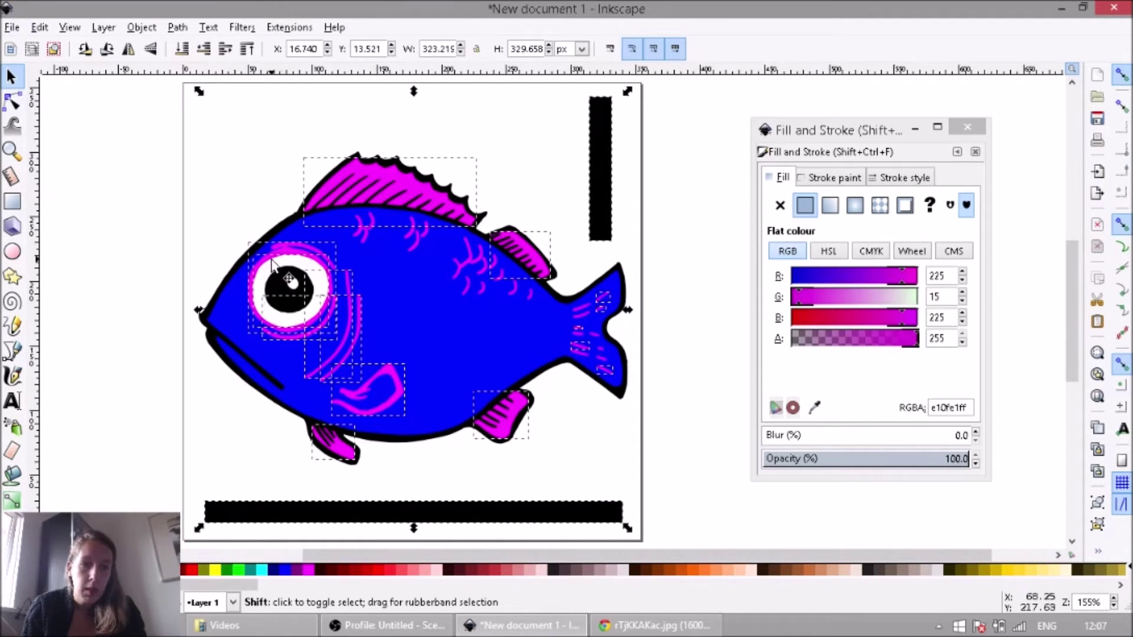
# Include the magenta scale marks along the back and the remaining tail lines in the selection
pyautogui.keyDown('shift'); pyautogui.click(362, 229); pyautogui.keyUp('shift')
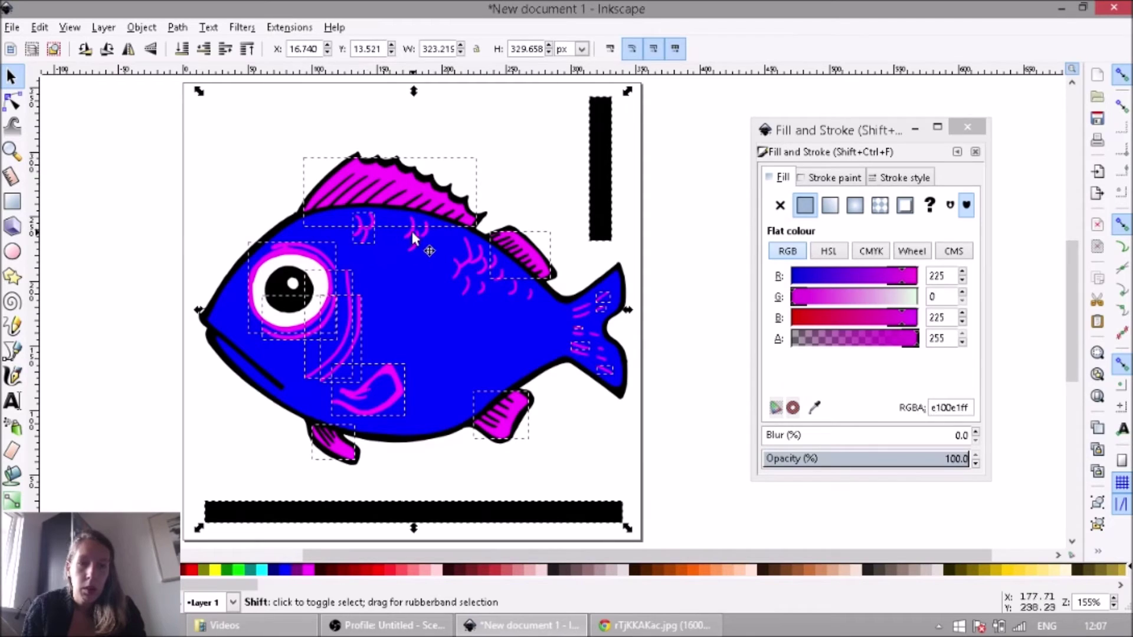
pyautogui.keyDown('shift'); pyautogui.click(410, 238); pyautogui.keyUp('shift')
pyautogui.keyDown('shift'); pyautogui.click(411, 250); pyautogui.keyUp('shift')
pyautogui.keyDown('shift'); pyautogui.click(465, 290); pyautogui.keyUp('shift')
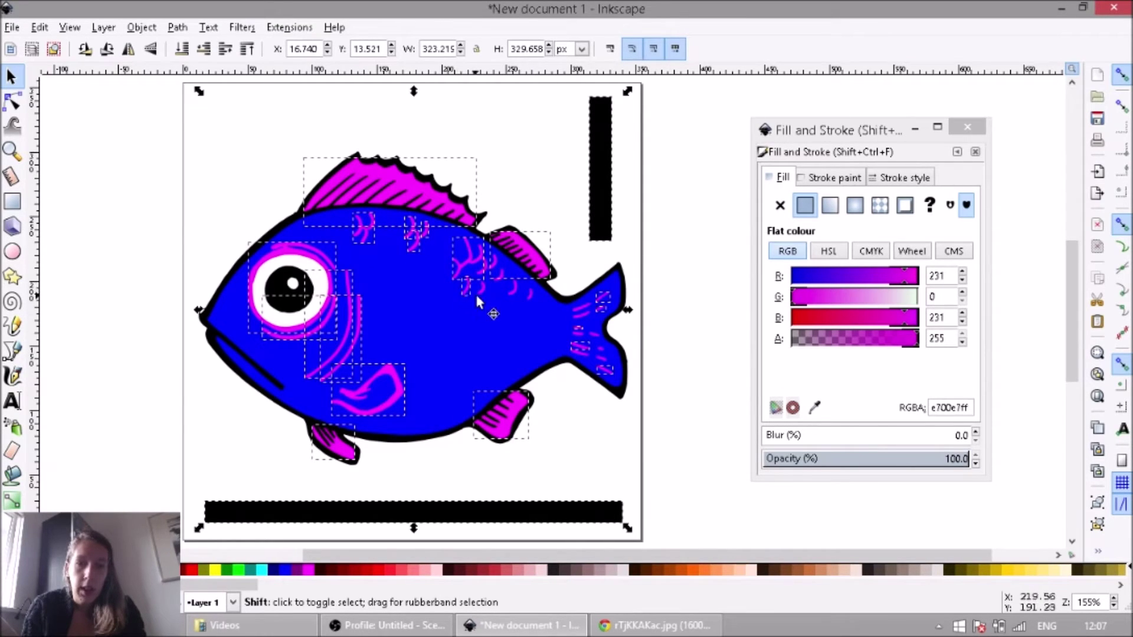
pyautogui.keyDown('shift'); pyautogui.click(517, 292); pyautogui.keyUp('shift')
pyautogui.keyDown('shift'); pyautogui.click(534, 296); pyautogui.keyUp('shift')
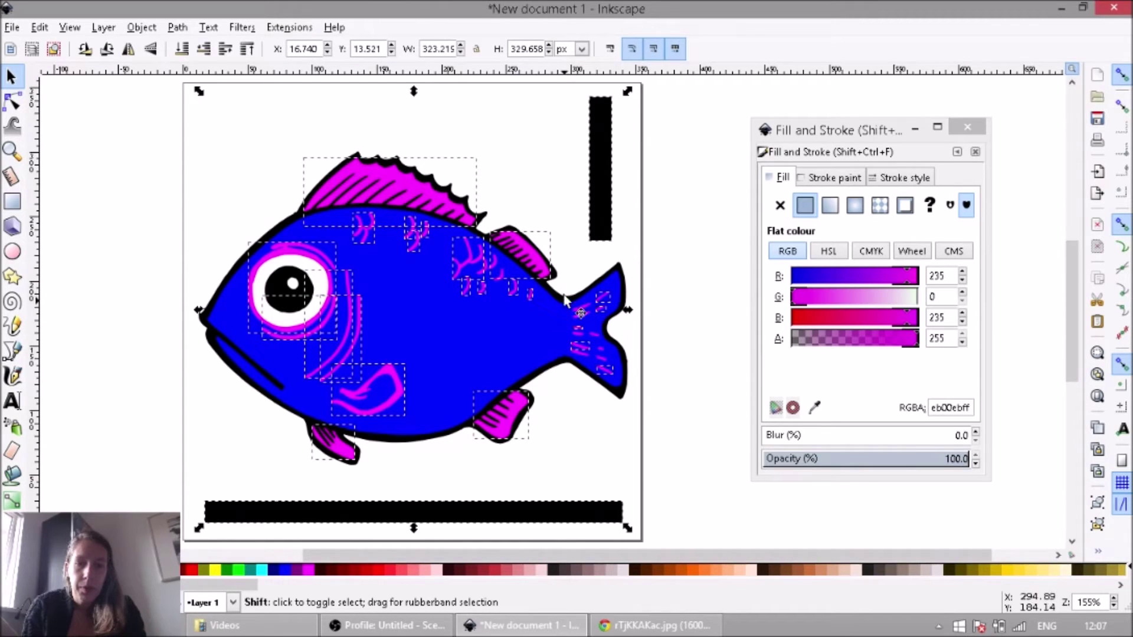
pyautogui.moveTo(566, 283); pyautogui.dragTo(628, 412)
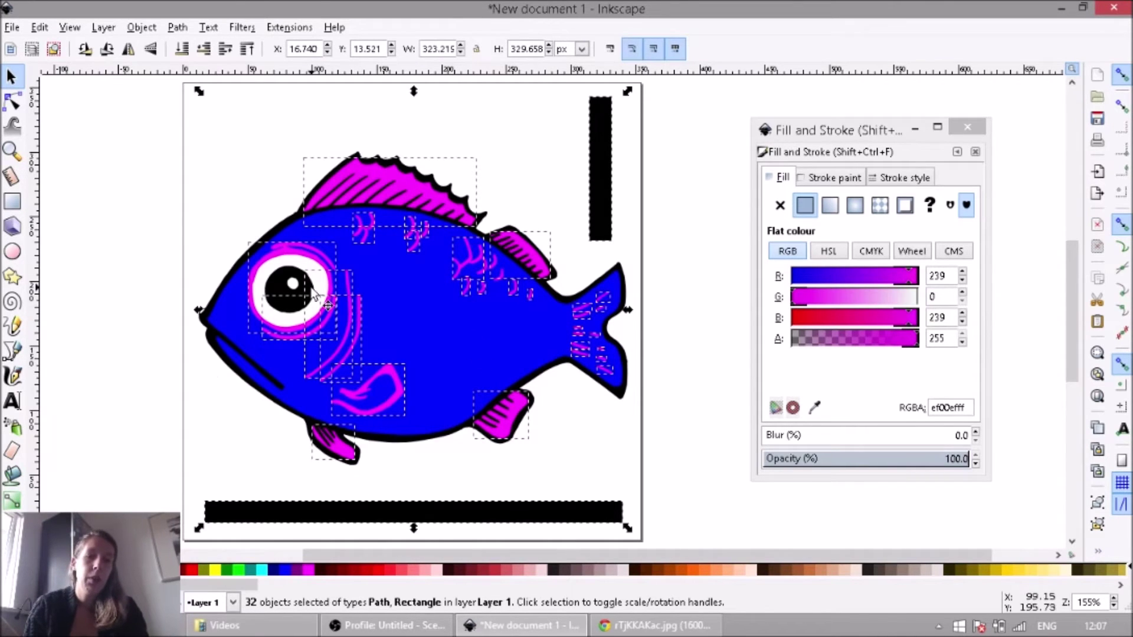
# Copy the selected magenta shapes and black bars and paste them into a new document
pyautogui.rightClick(341, 296)
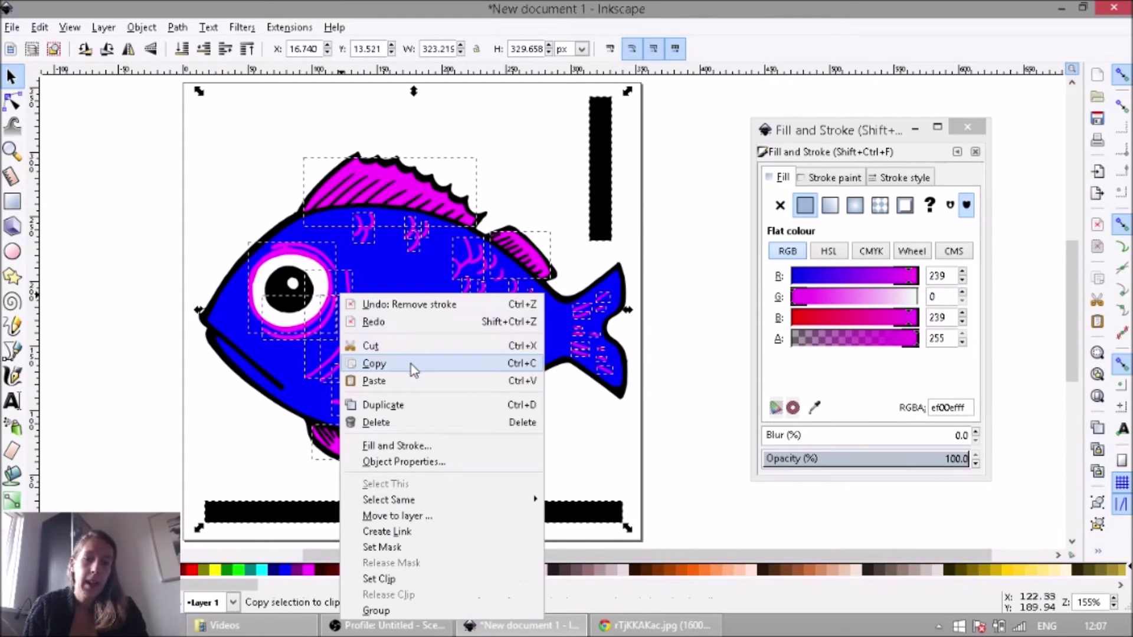
pyautogui.click(450, 370)
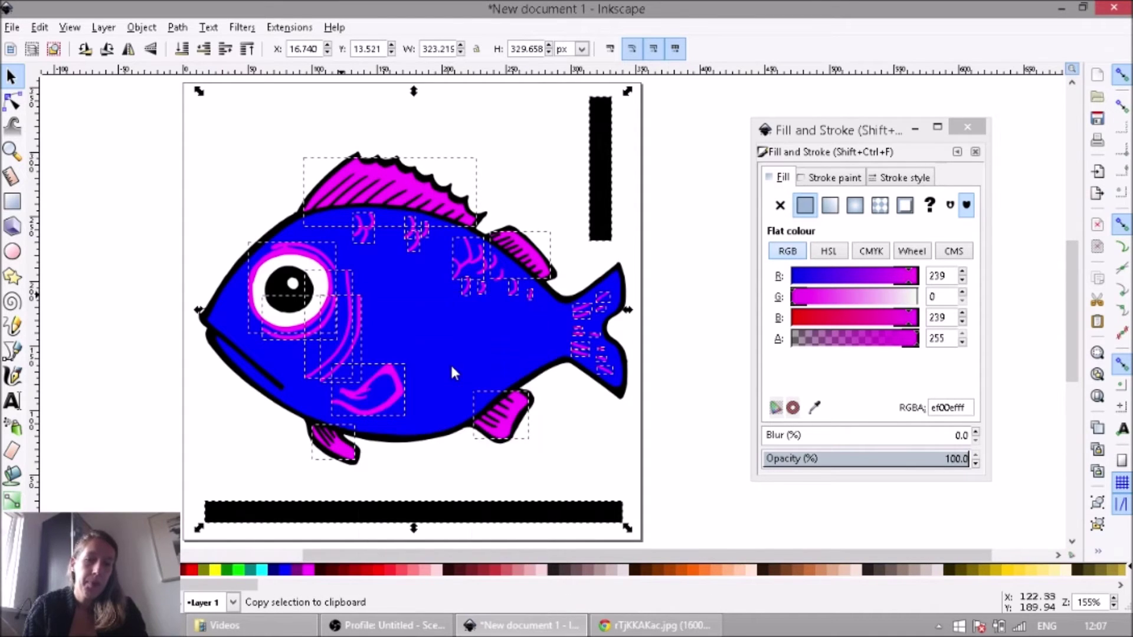
pyautogui.click(12, 28)
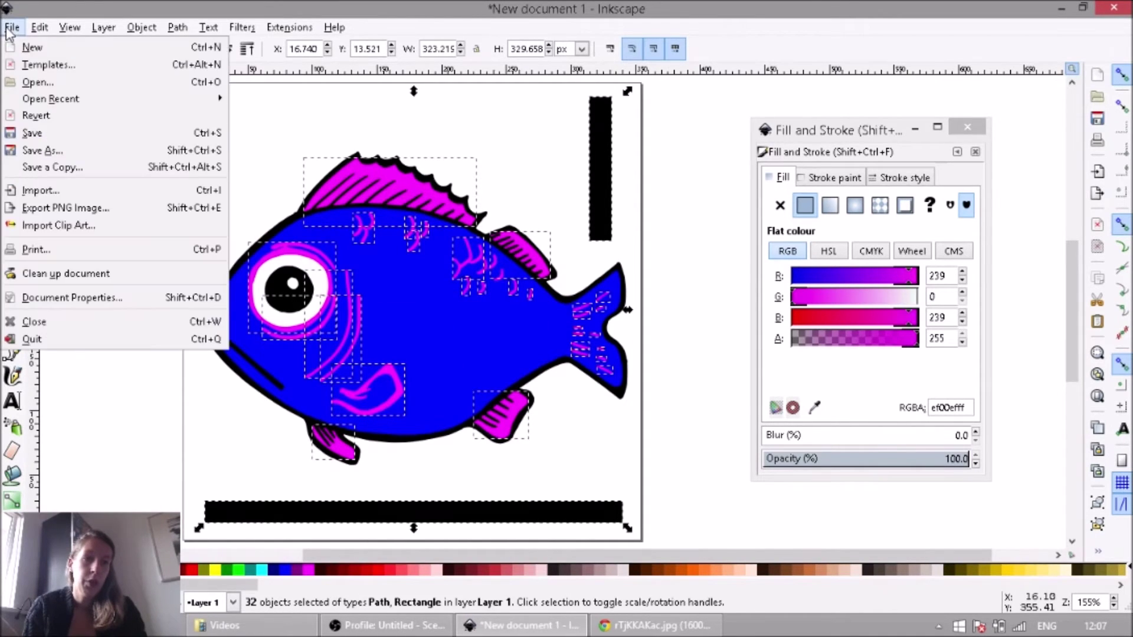
pyautogui.click(100, 48)
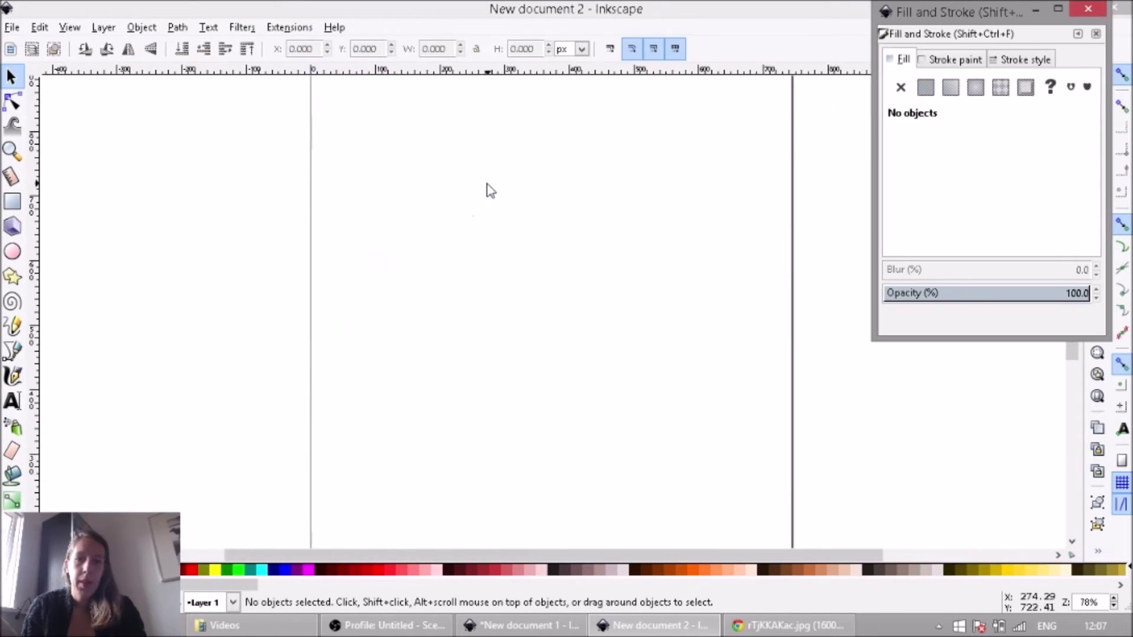
pyautogui.rightClick(462, 203)
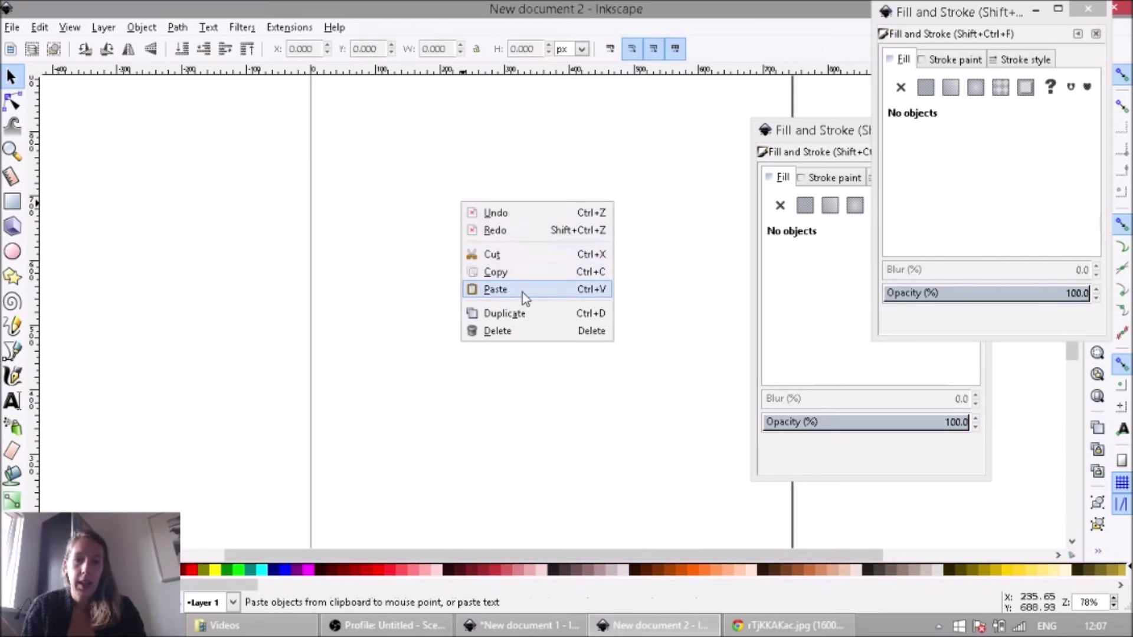
pyautogui.click(539, 291)
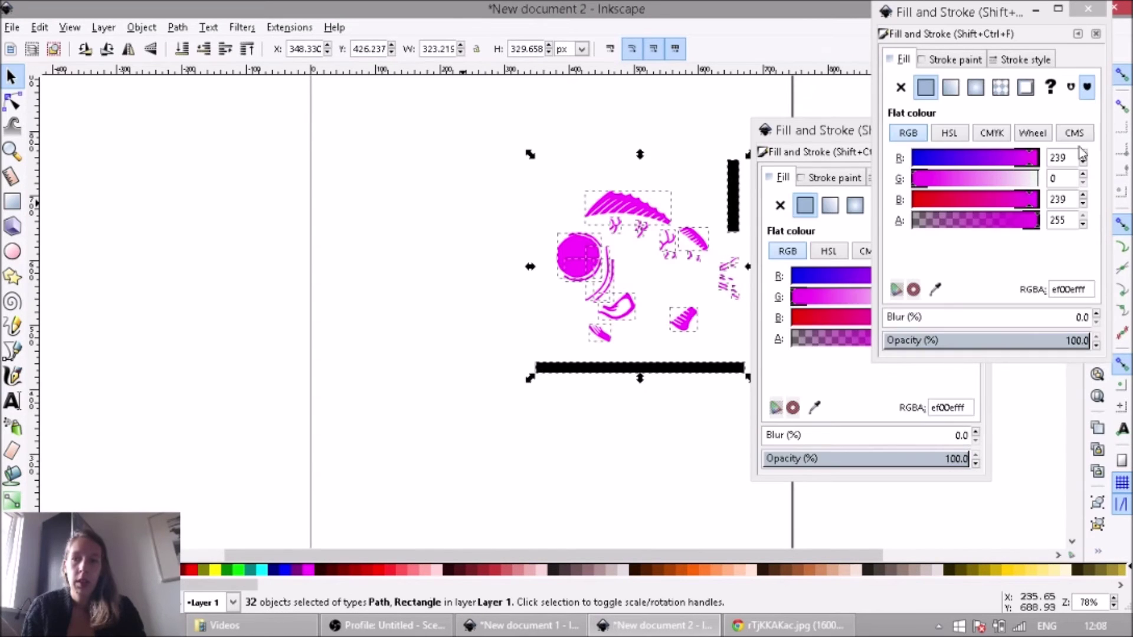
# Close the Fill and Stroke dialogs of both documents and return to the new document
pyautogui.click(1088, 8)
pyautogui.hotkey('alt', 'Tab')
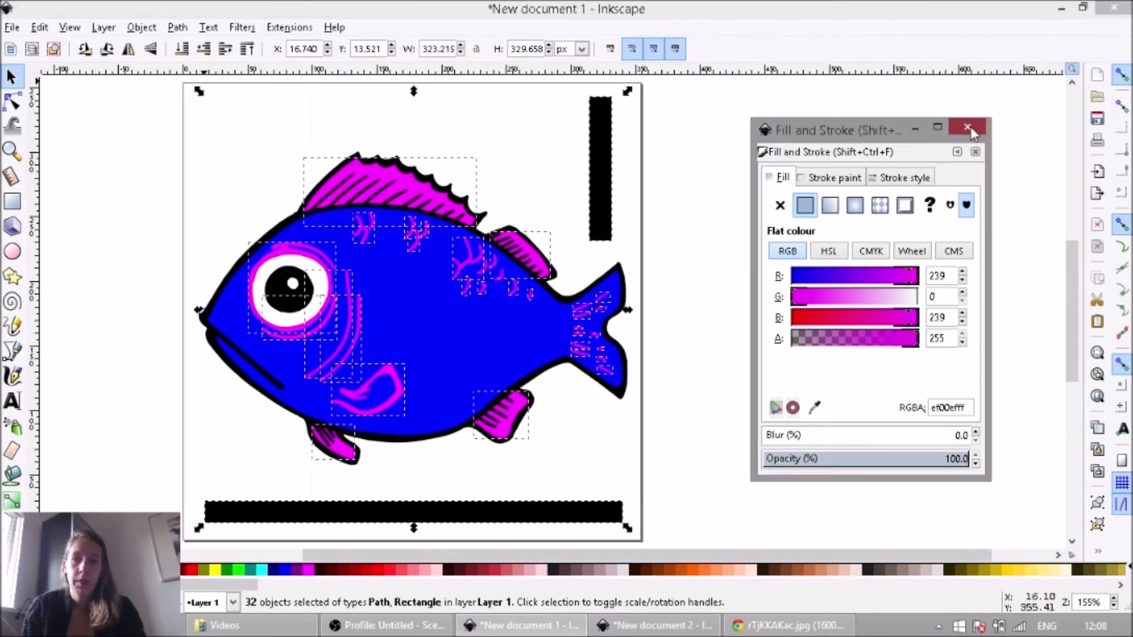
pyautogui.click(1060, 12)
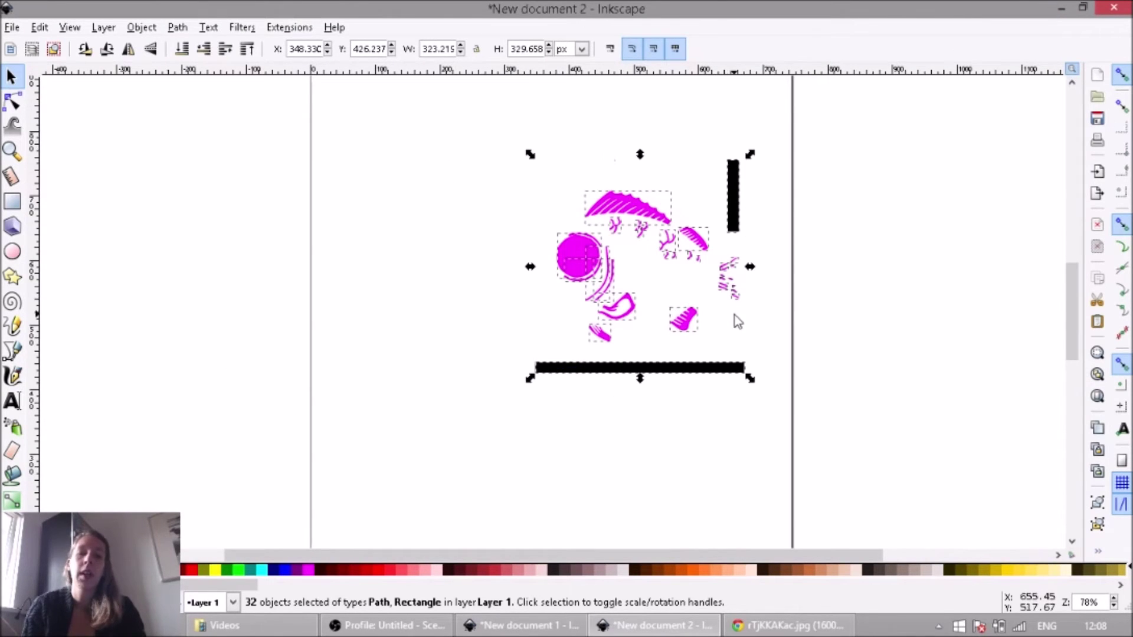
# Start saving the magenta document under a new name, creating and opening a folder named fish on the Desktop
pyautogui.hscroll(5, 733, 321)
pyautogui.scroll(1, 604, 306)
pyautogui.scroll(3, 600, 297)
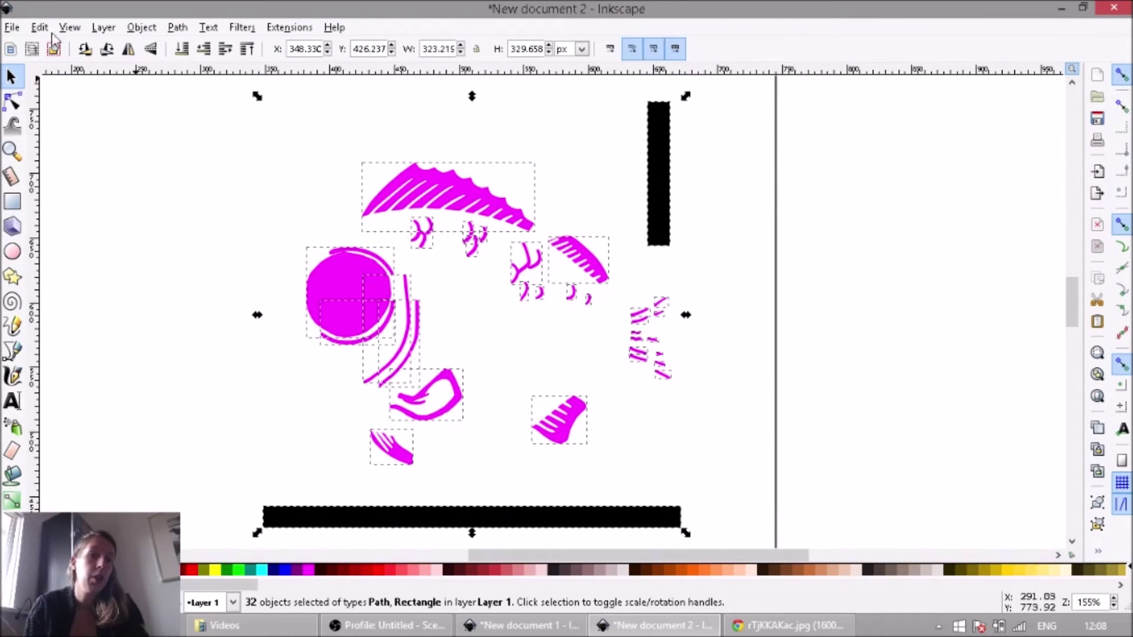
pyautogui.click(12, 28)
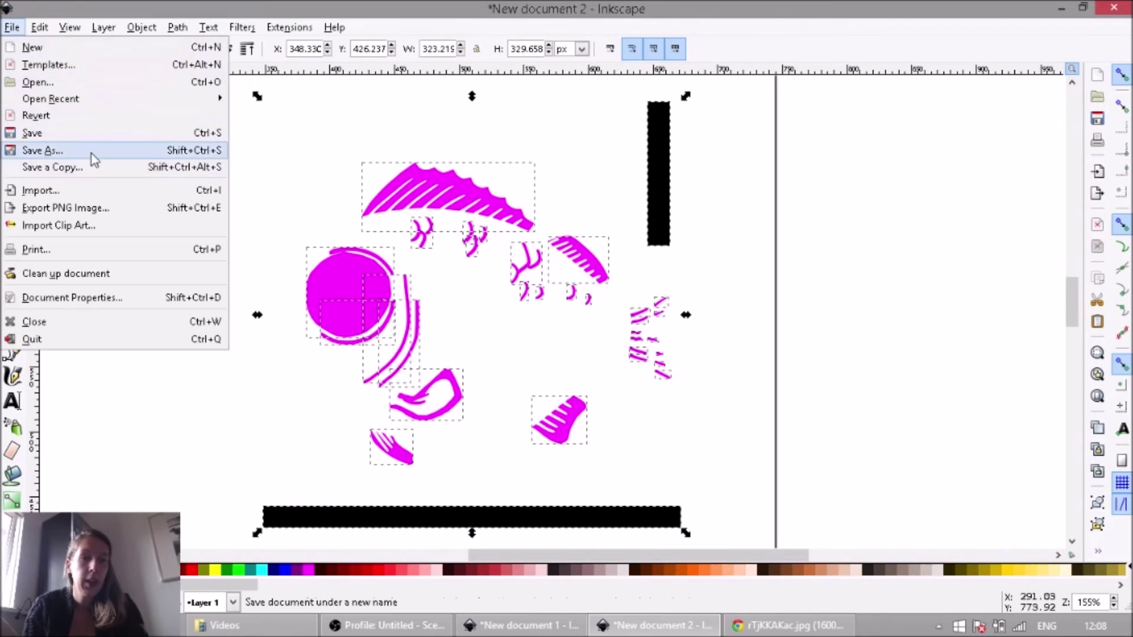
pyautogui.click(42, 151)
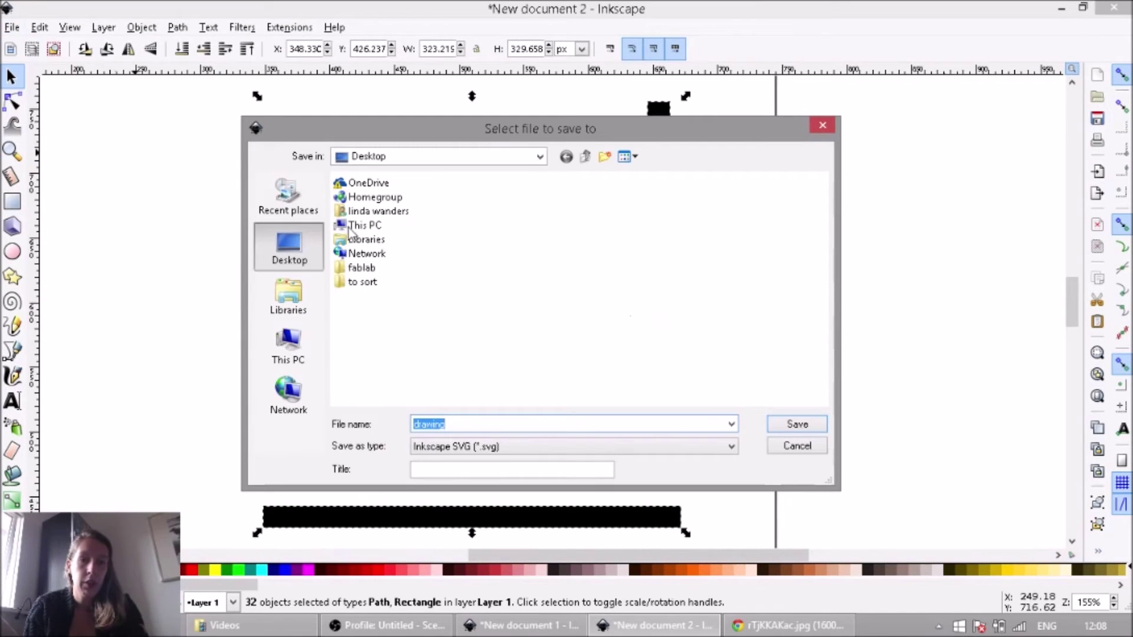
pyautogui.click(603, 158)
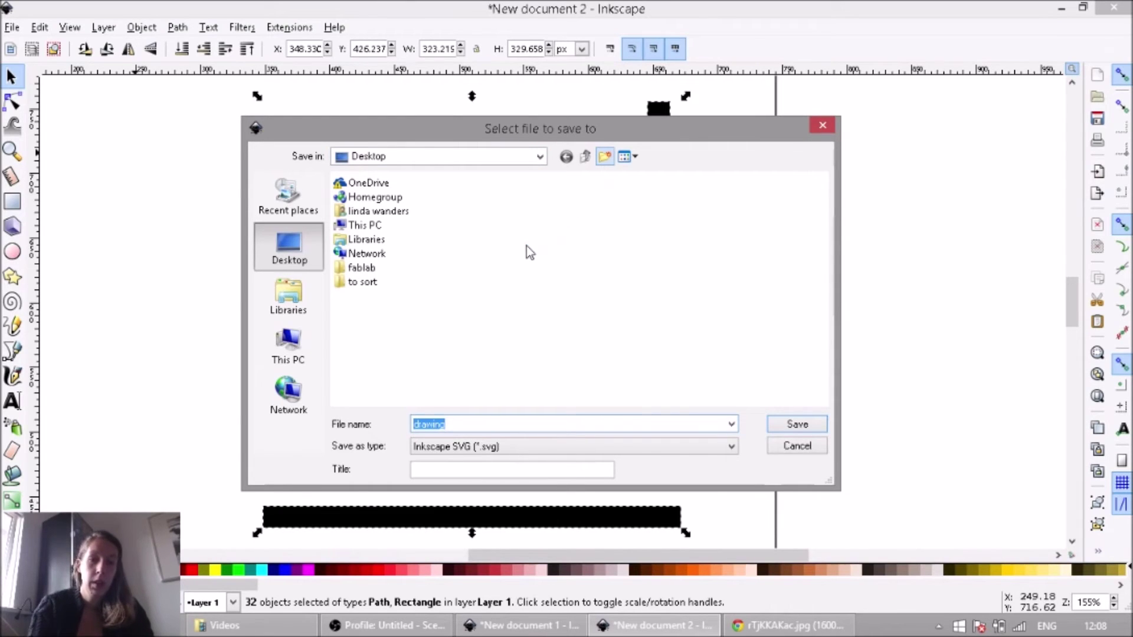
pyautogui.write('fish')
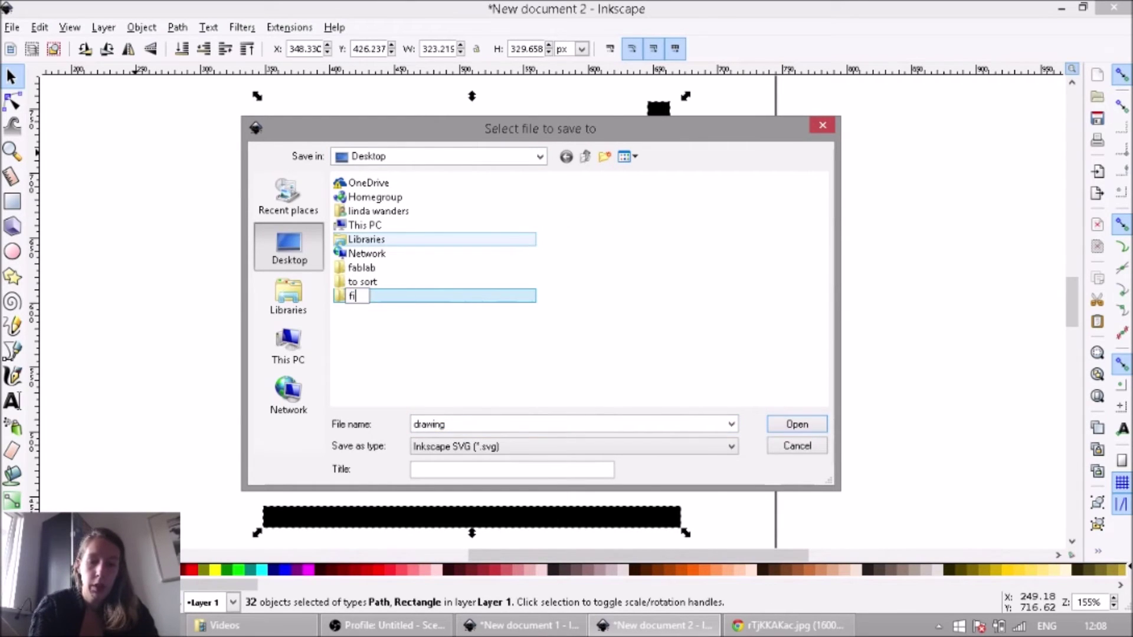
pyautogui.doubleClick(347, 296)
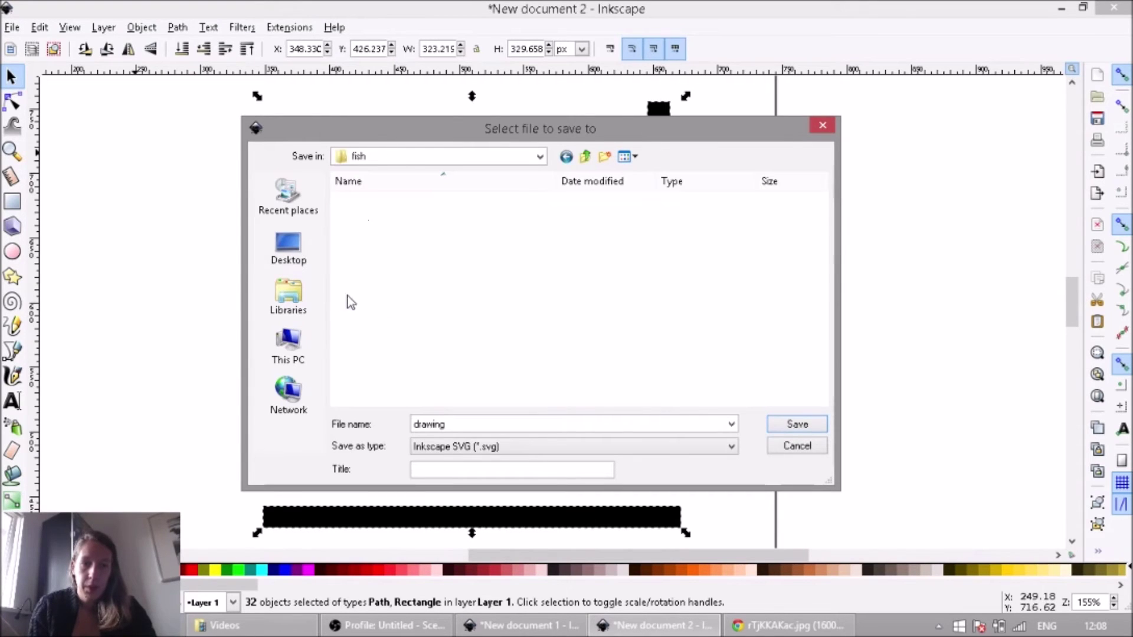
# Save the document as a Portable Document Format file named fish-purple, using the exported object's size and a 1.0 mm margin
pyautogui.click(481, 447)
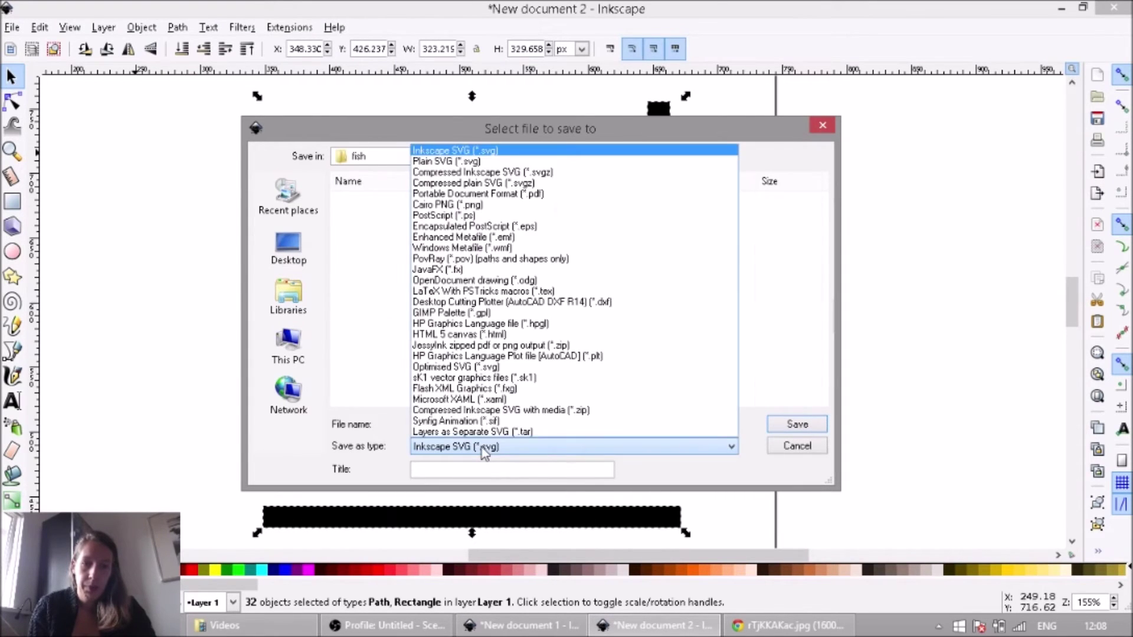
pyautogui.click(544, 193)
pyautogui.moveTo(487, 423); pyautogui.dragTo(392, 426)
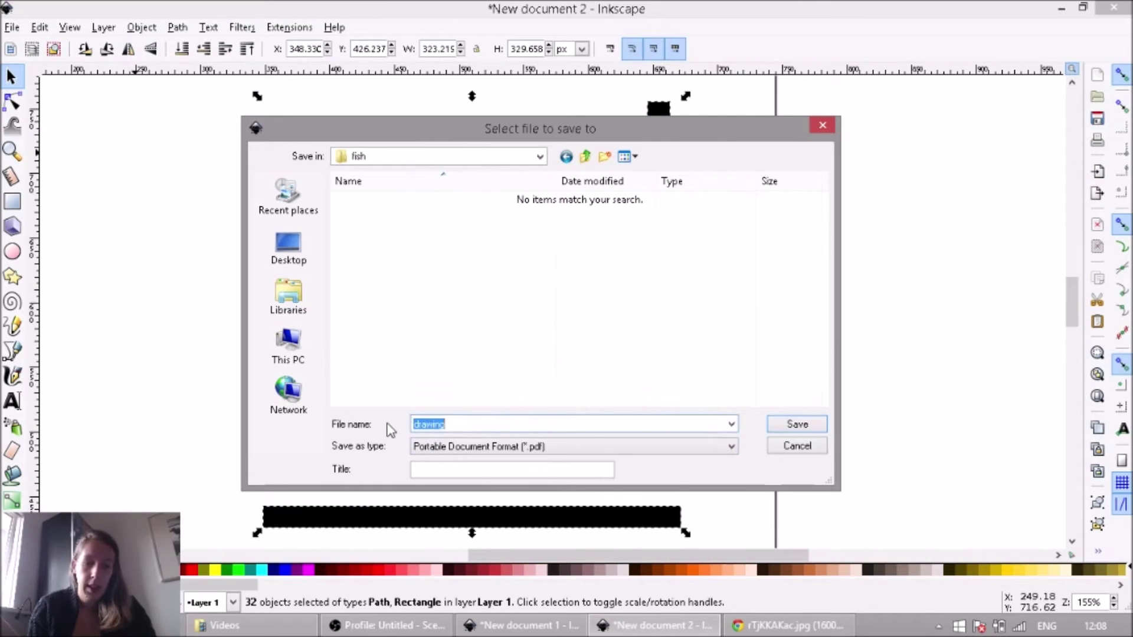
pyautogui.write('fish')
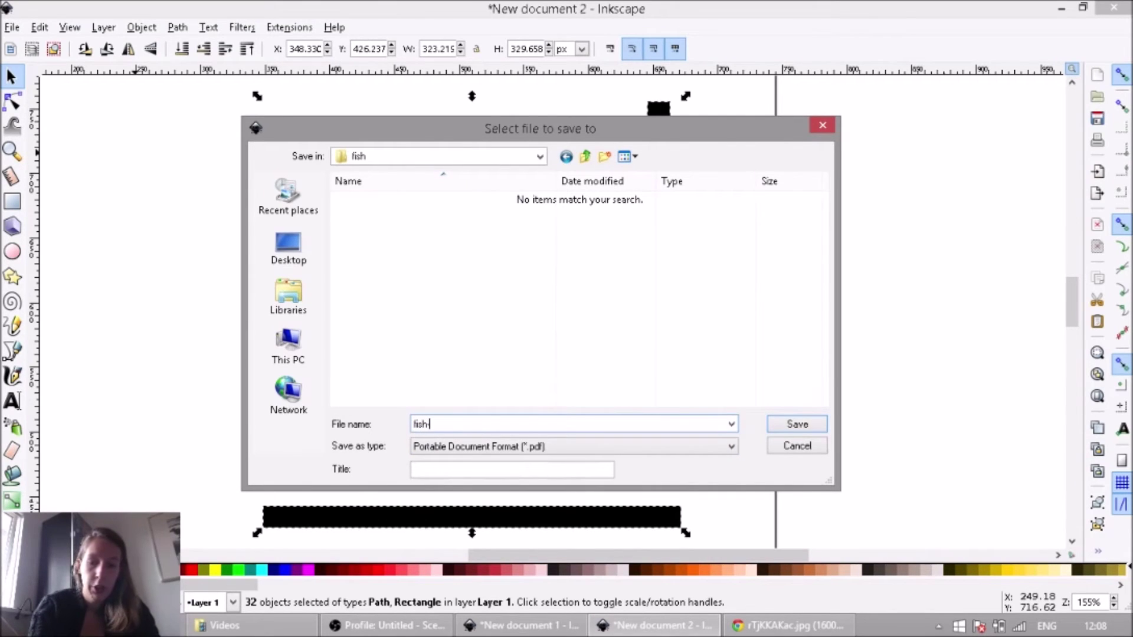
pyautogui.write('-purple')
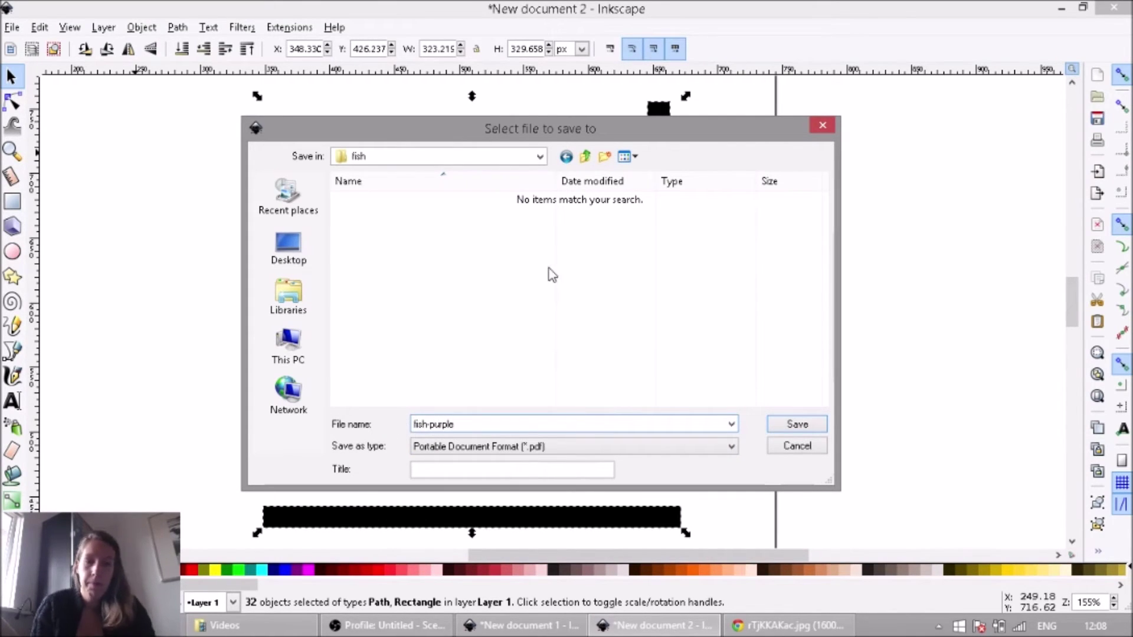
pyautogui.click(777, 424)
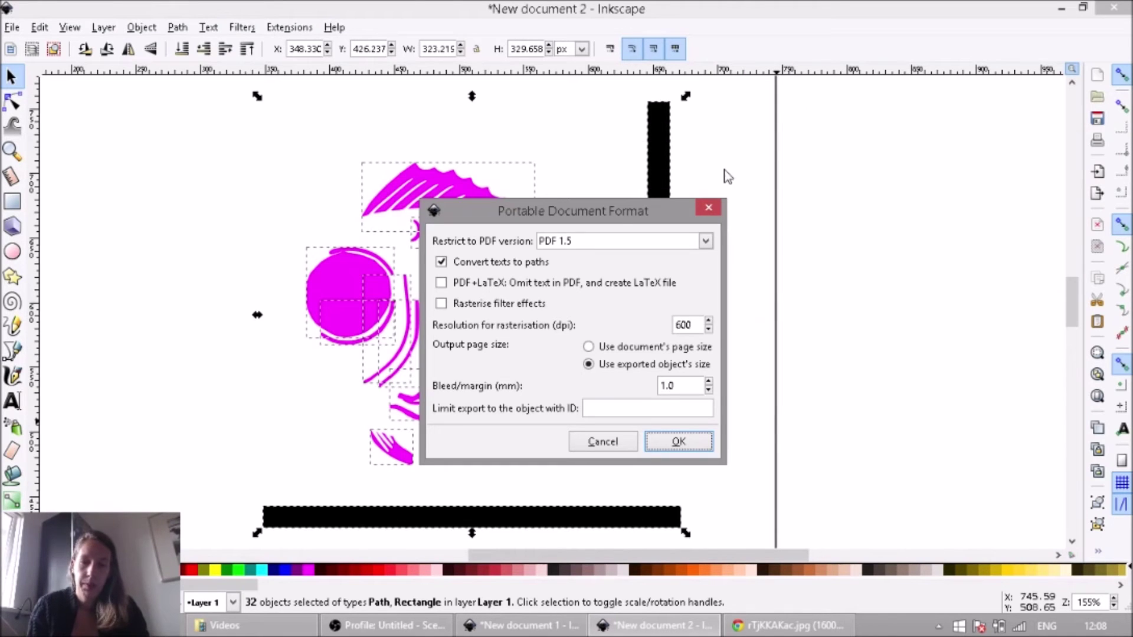
pyautogui.moveTo(592, 215); pyautogui.dragTo(563, 155)
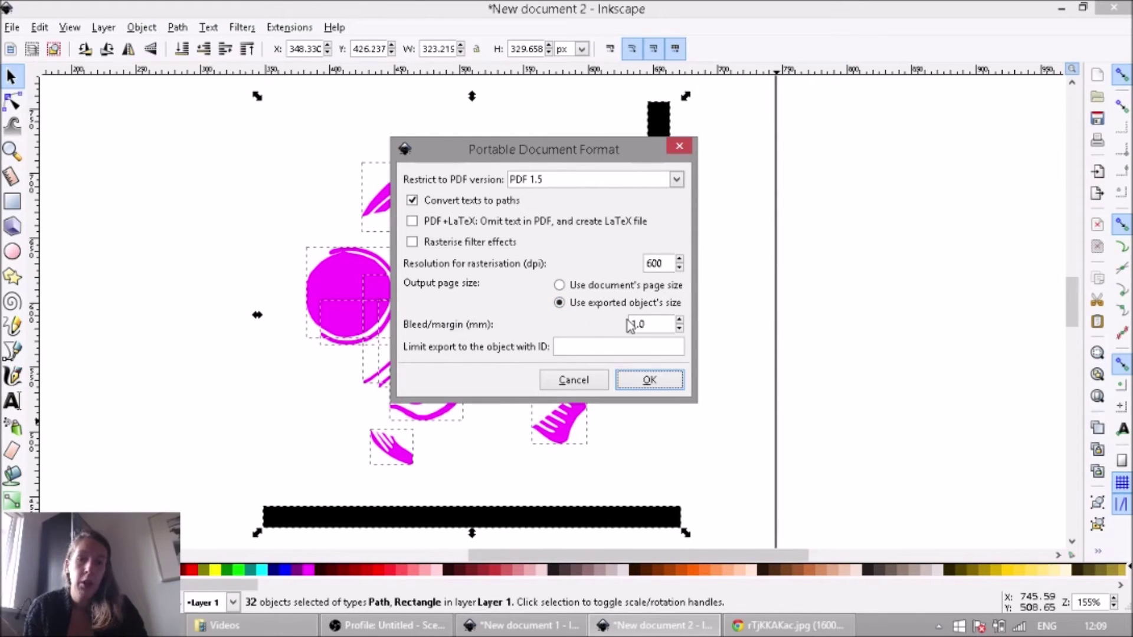
pyautogui.click(646, 323)
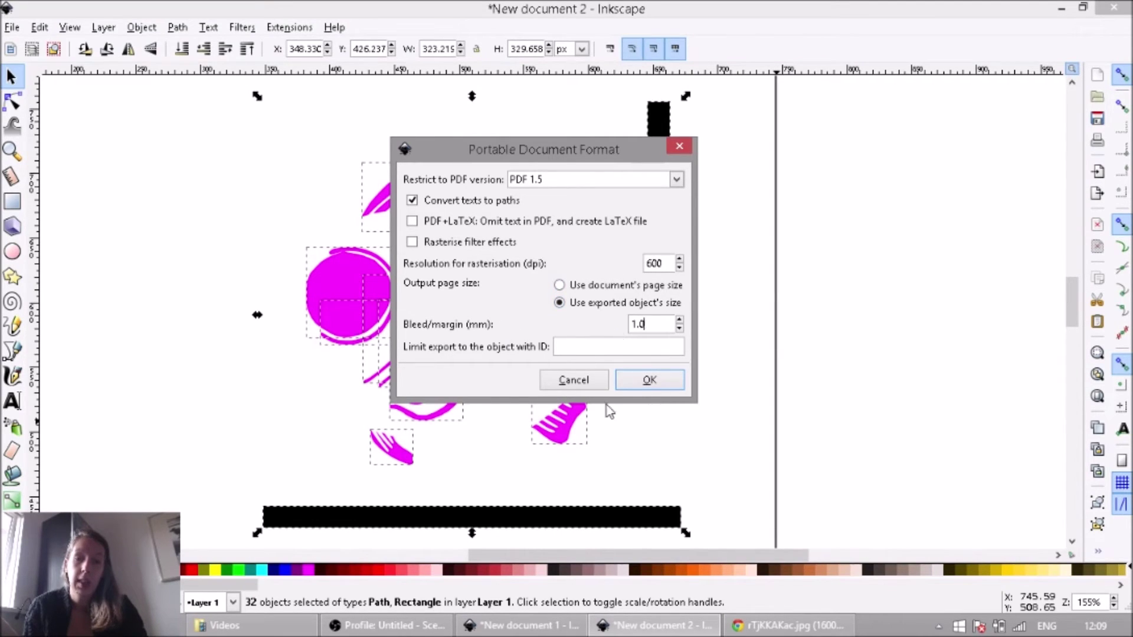
pyautogui.click(650, 381)
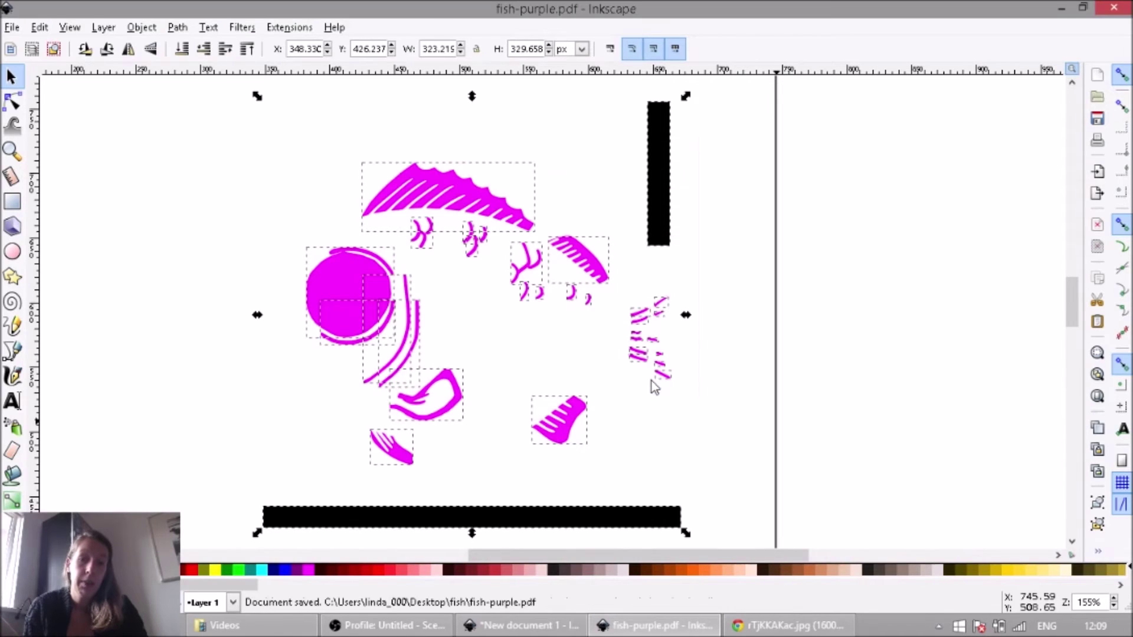
# Return to the original coloured fish drawing and clear its selection
pyautogui.click(1060, 8)
pyautogui.click(725, 8)
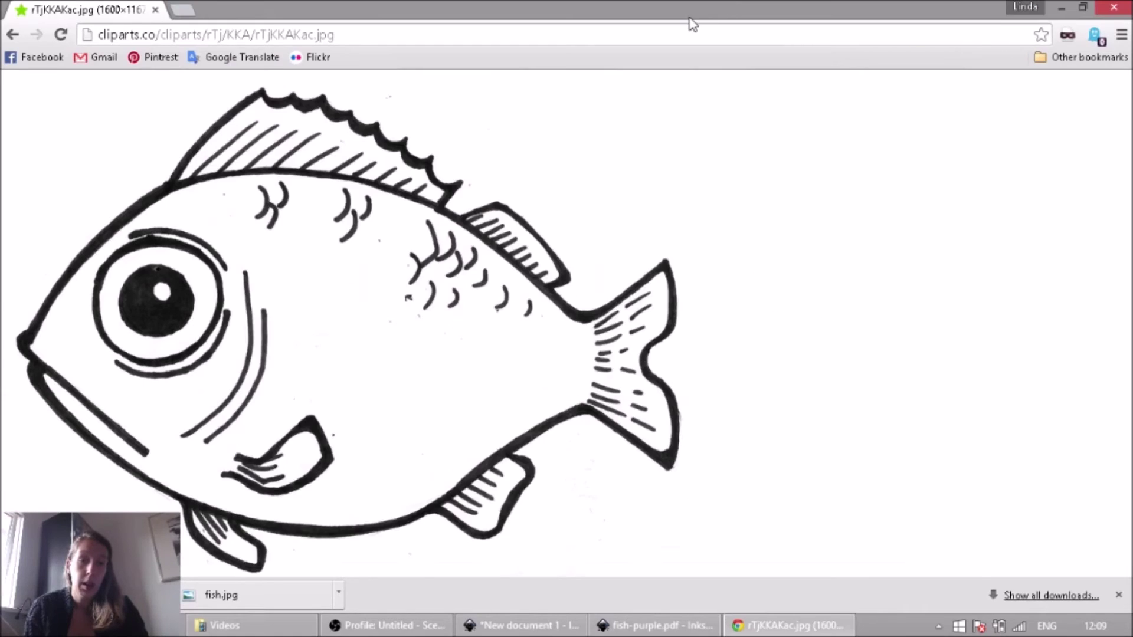
pyautogui.click(653, 631)
pyautogui.click(581, 628)
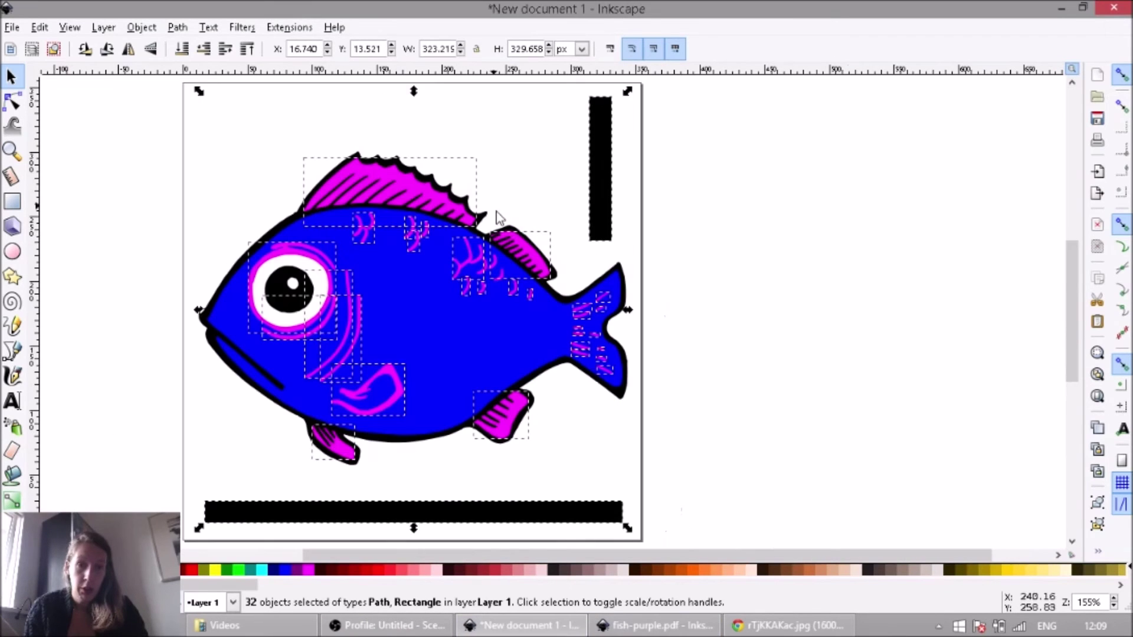
pyautogui.click(645, 267)
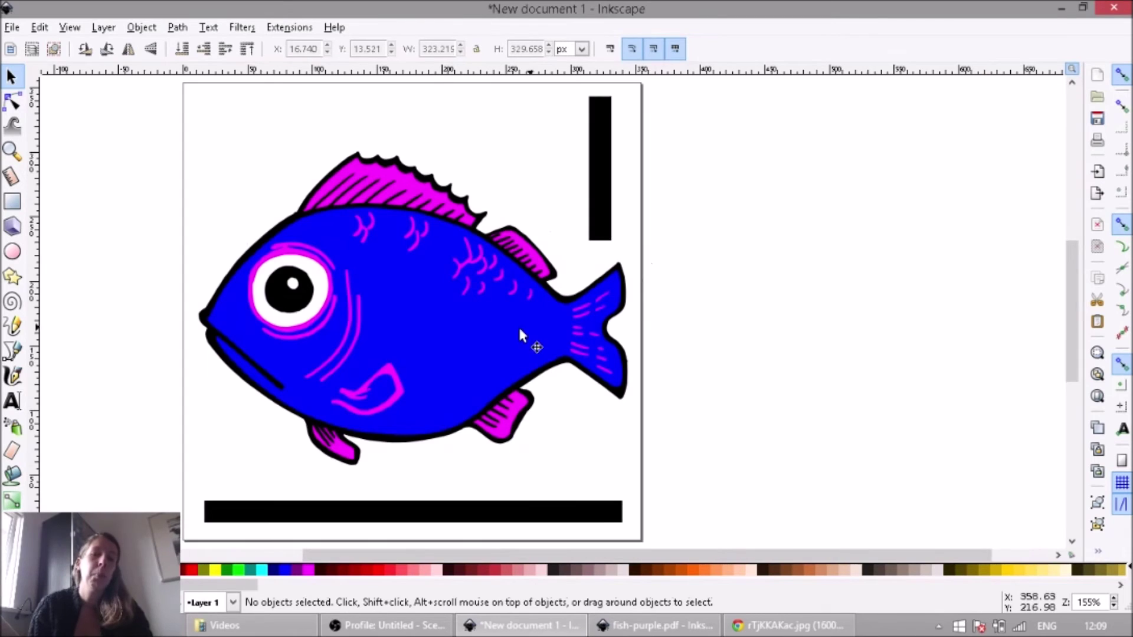
# Select both black bars together with the blue fish body and copy them
pyautogui.keyDown('shift'); pyautogui.click(610, 211); pyautogui.keyUp('shift')
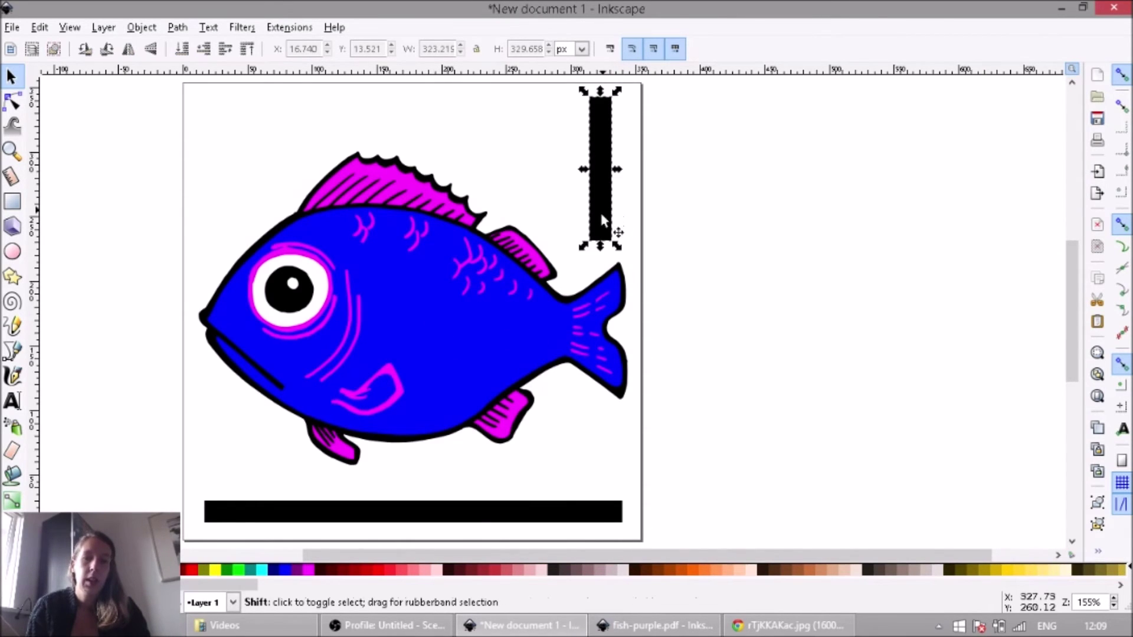
pyautogui.keyDown('shift'); pyautogui.click(476, 519); pyautogui.keyUp('shift')
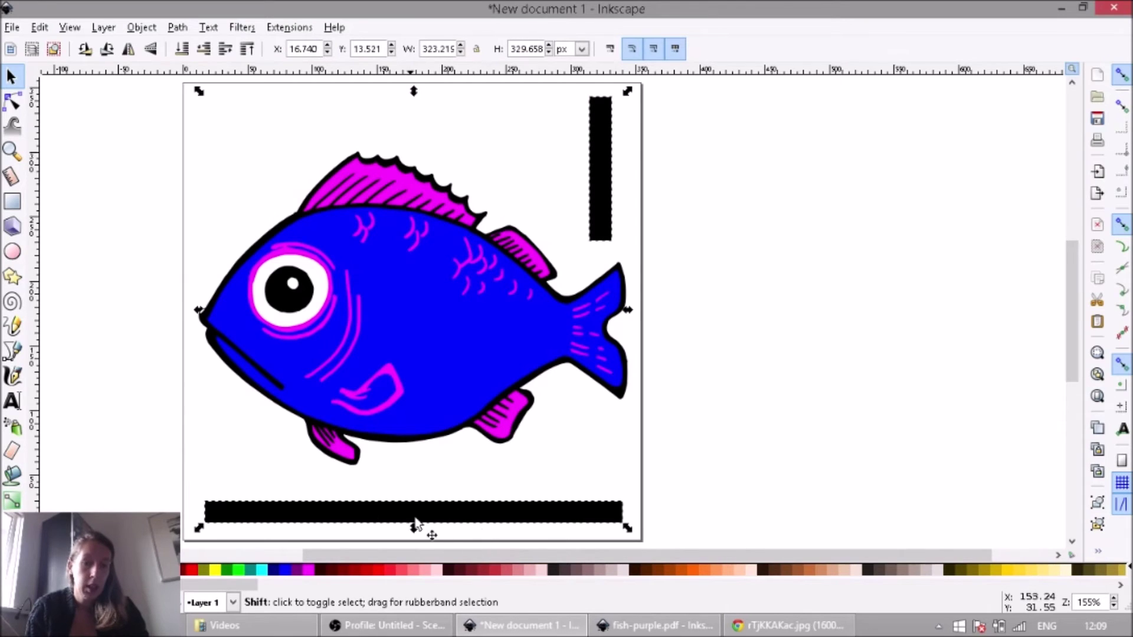
pyautogui.keyDown('shift'); pyautogui.click(434, 322); pyautogui.keyUp('shift')
pyautogui.rightClick(435, 321)
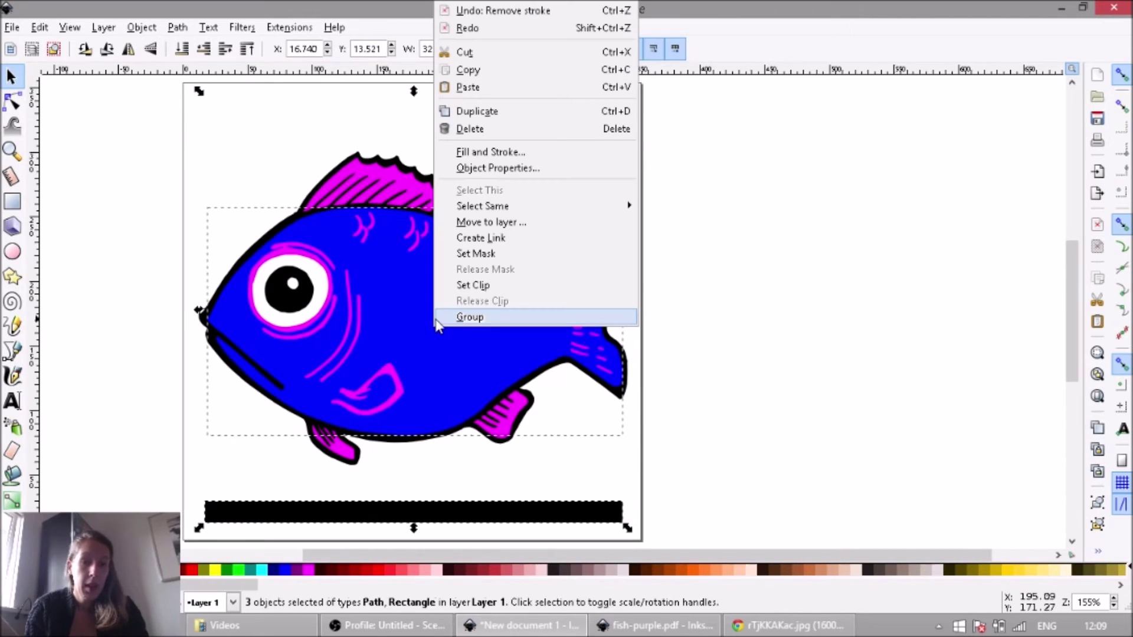
pyautogui.click(494, 71)
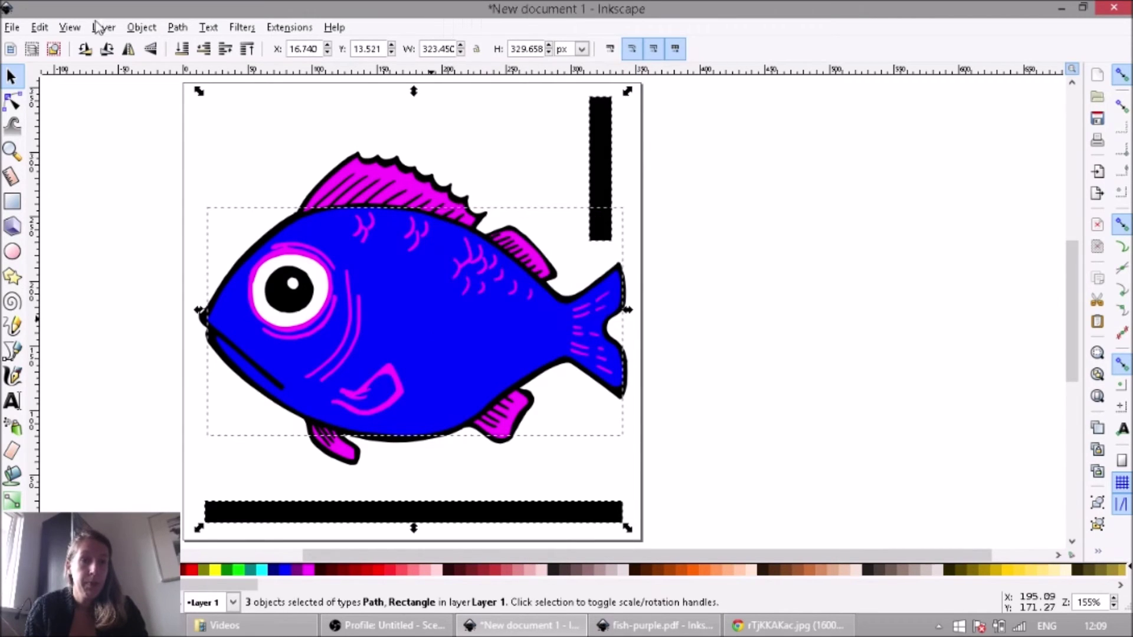
# Paste the copied blue body and black bars into a new document and close its Fill and Stroke dialog
pyautogui.click(12, 27)
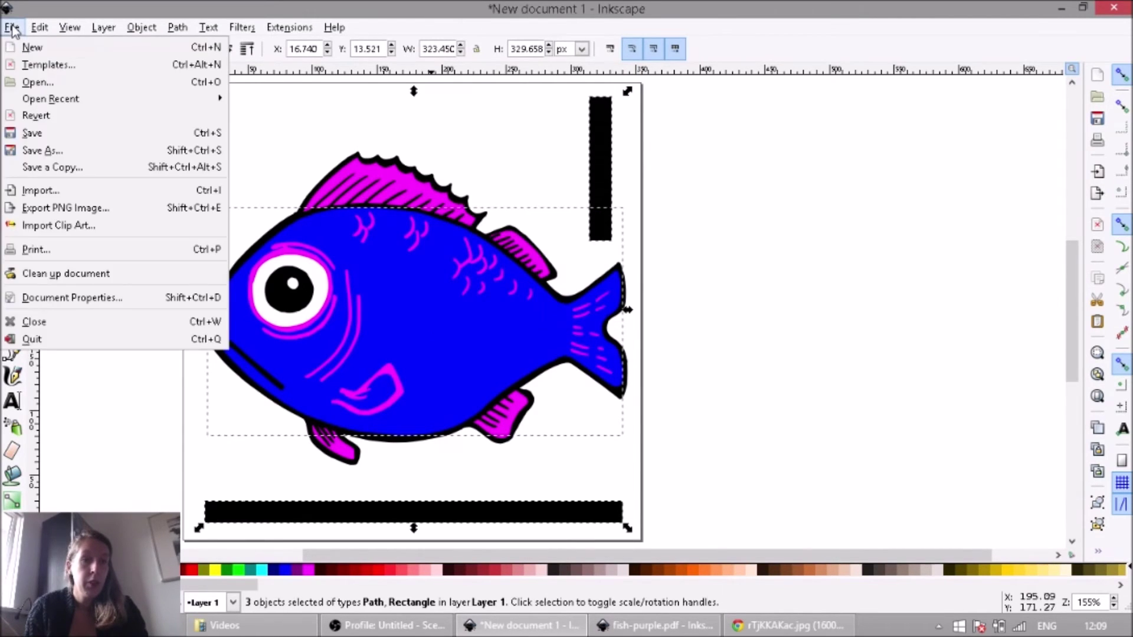
pyautogui.click(79, 53)
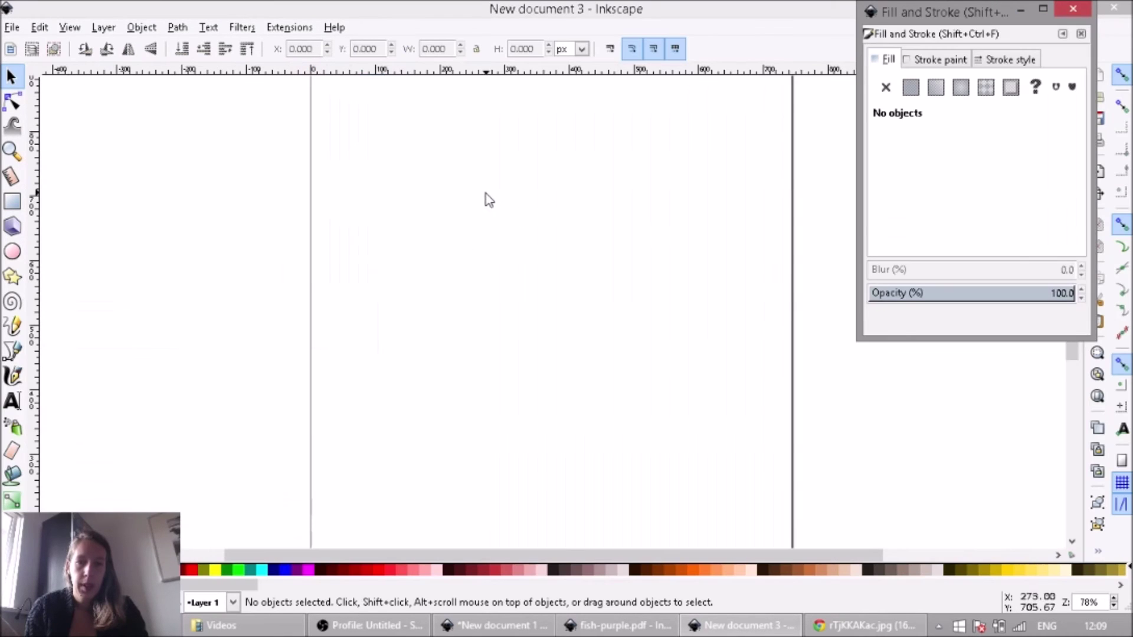
pyautogui.rightClick(484, 195)
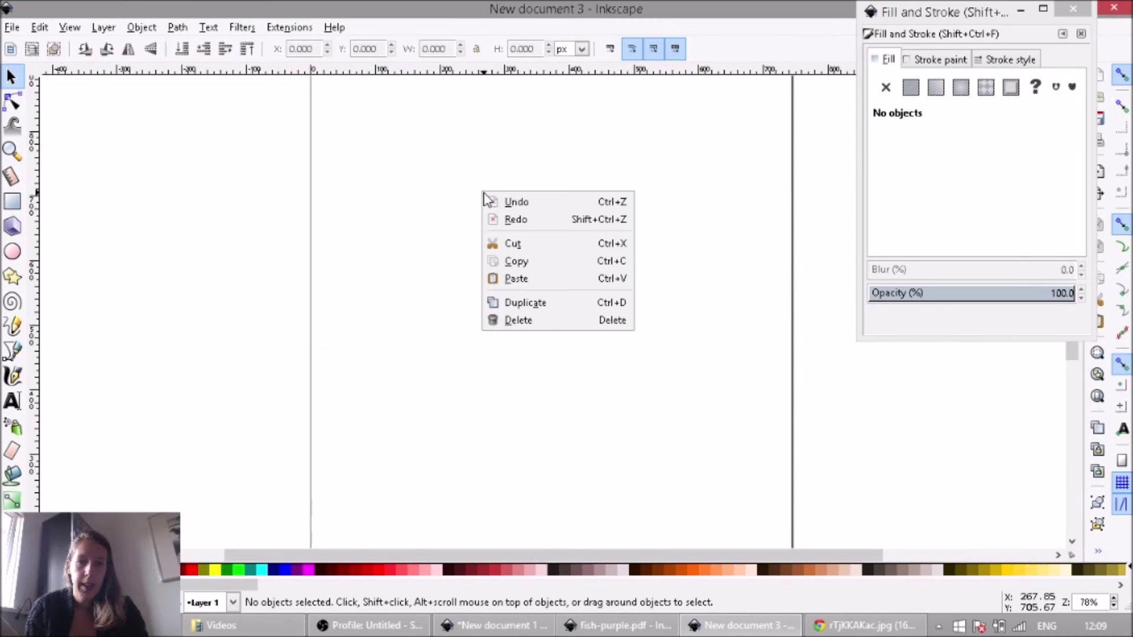
pyautogui.click(543, 279)
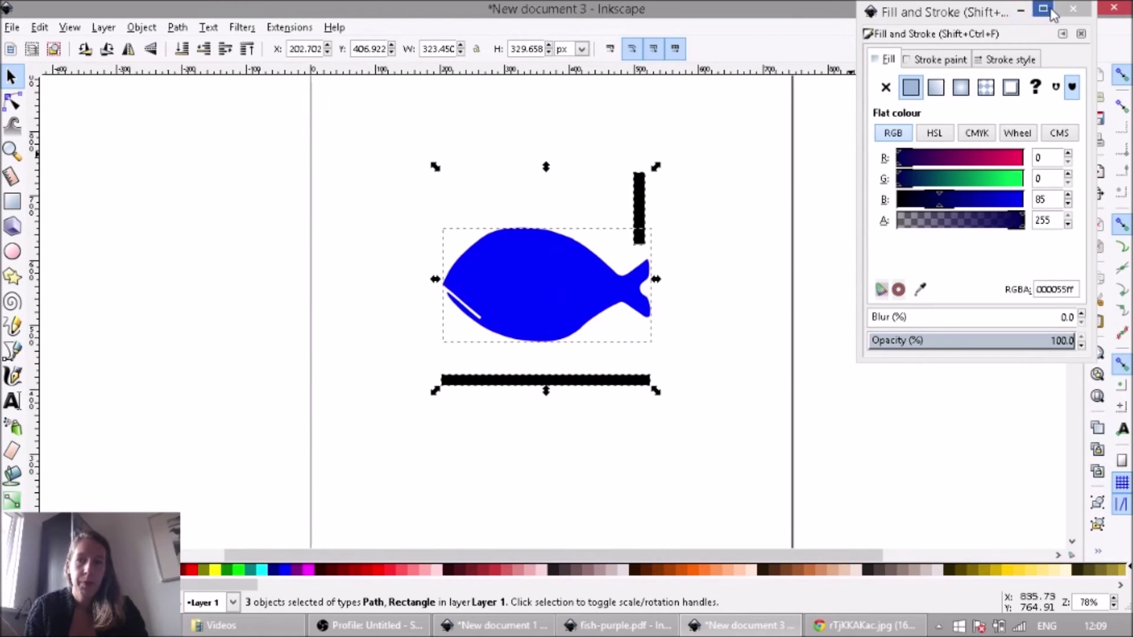
pyautogui.click(1073, 8)
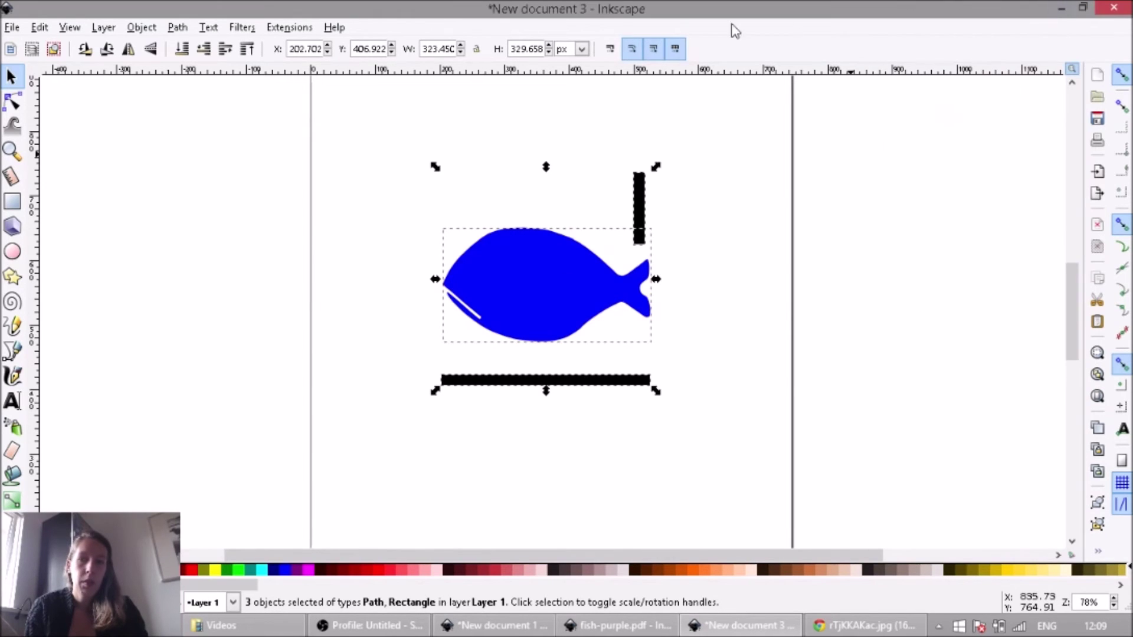
# Save the document as a PDF named fish-blue in the fish folder, then return to the original drawing with nothing selected
pyautogui.click(12, 27)
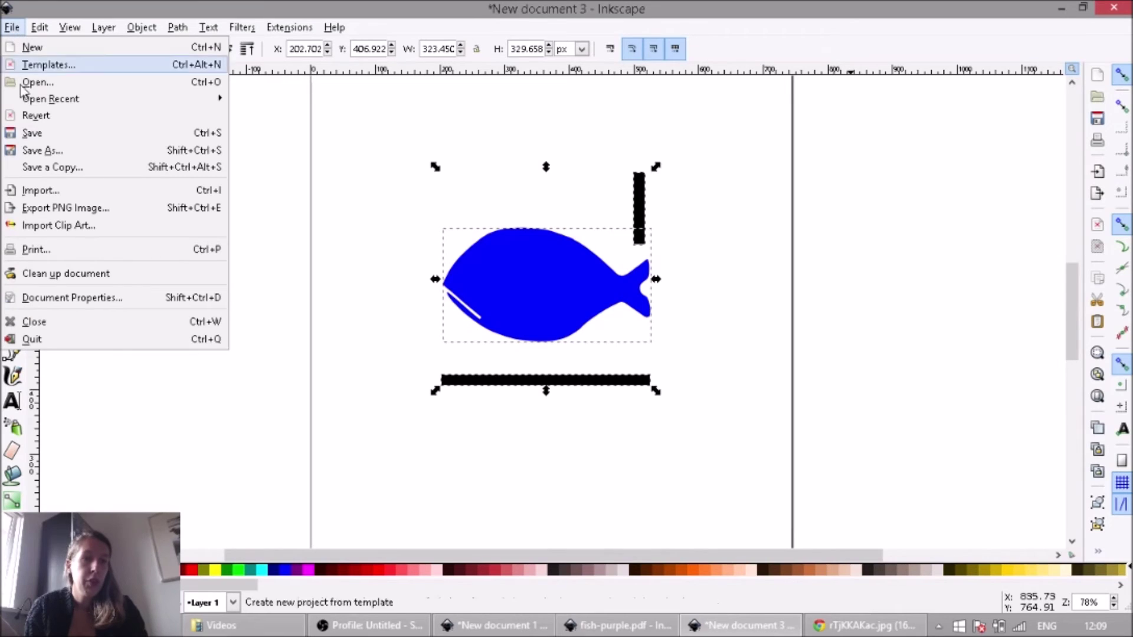
pyautogui.click(79, 152)
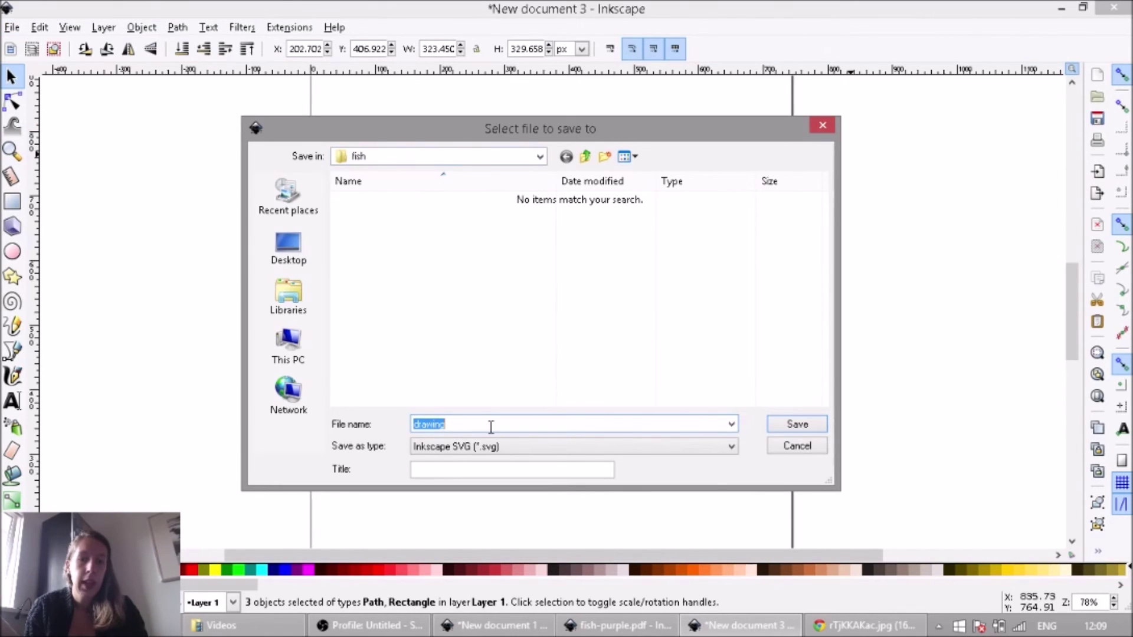
pyautogui.write('fish')
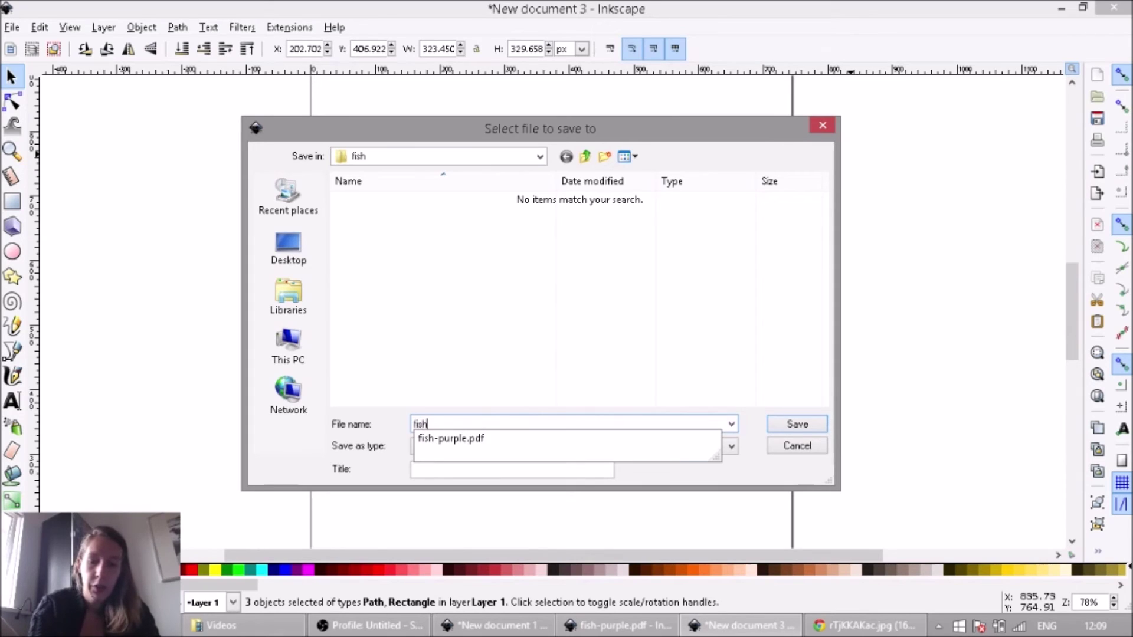
pyautogui.write('-blue')
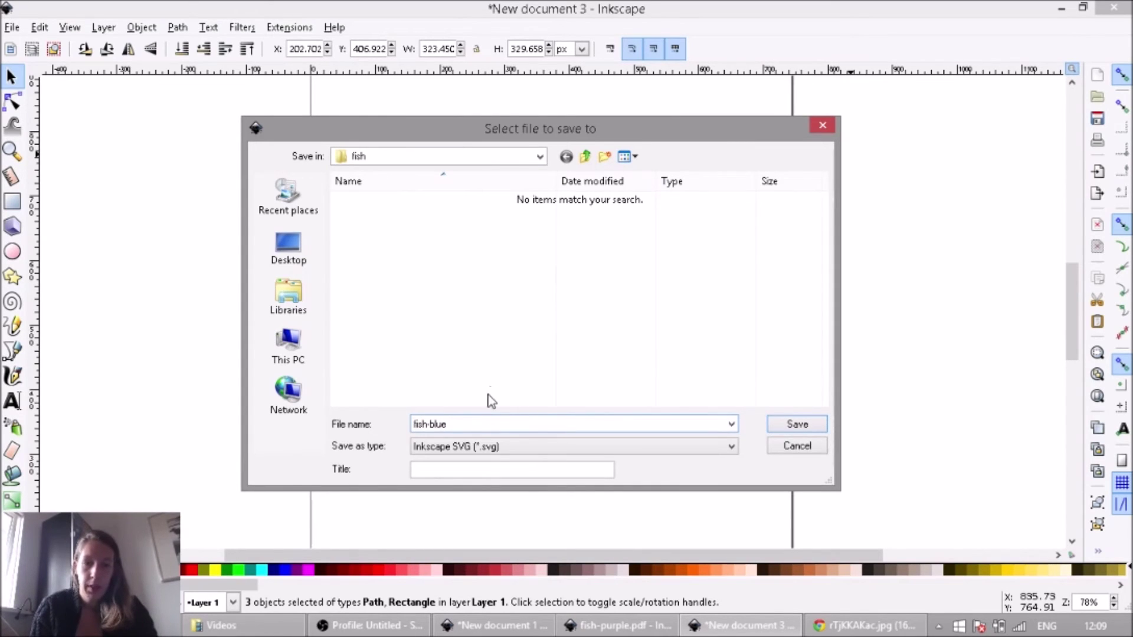
pyautogui.click(479, 447)
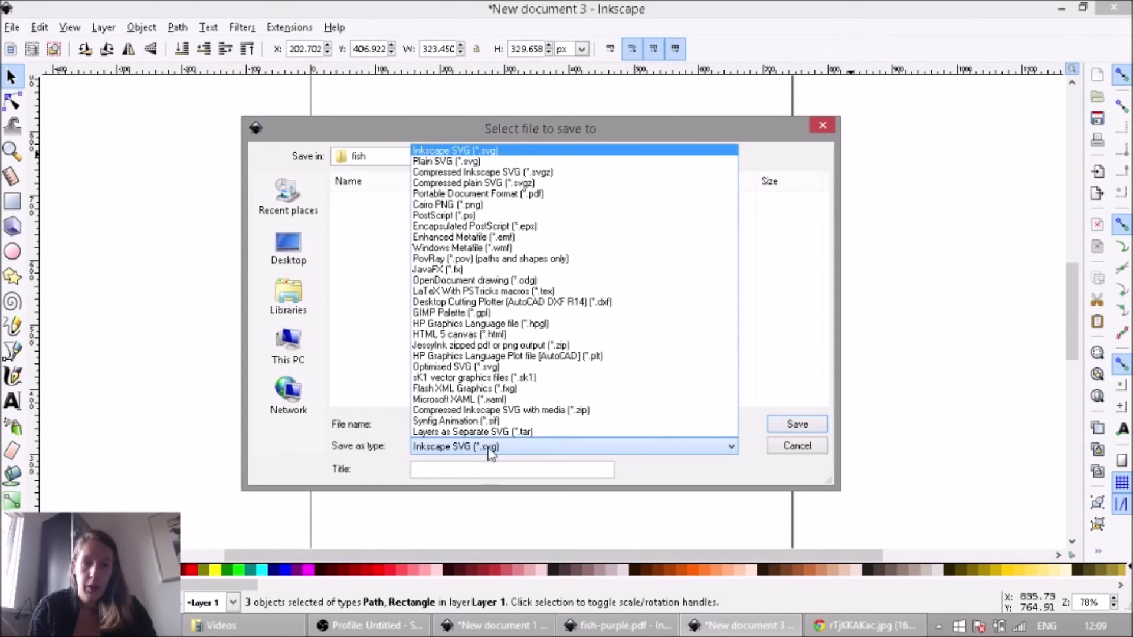
pyautogui.click(549, 195)
pyautogui.click(810, 422)
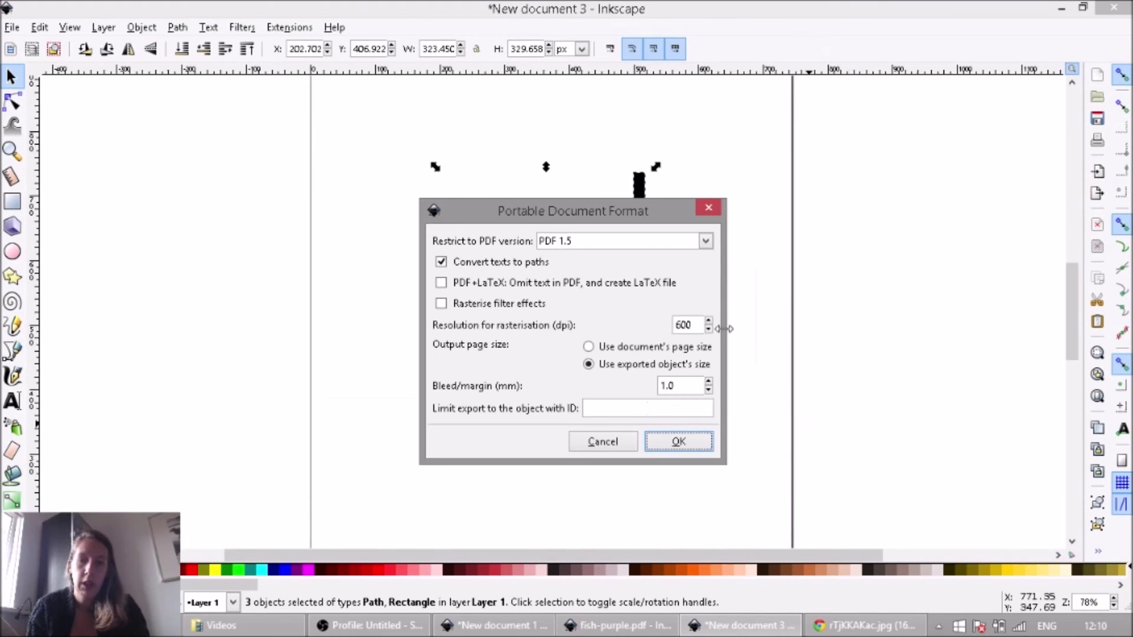
pyautogui.click(695, 447)
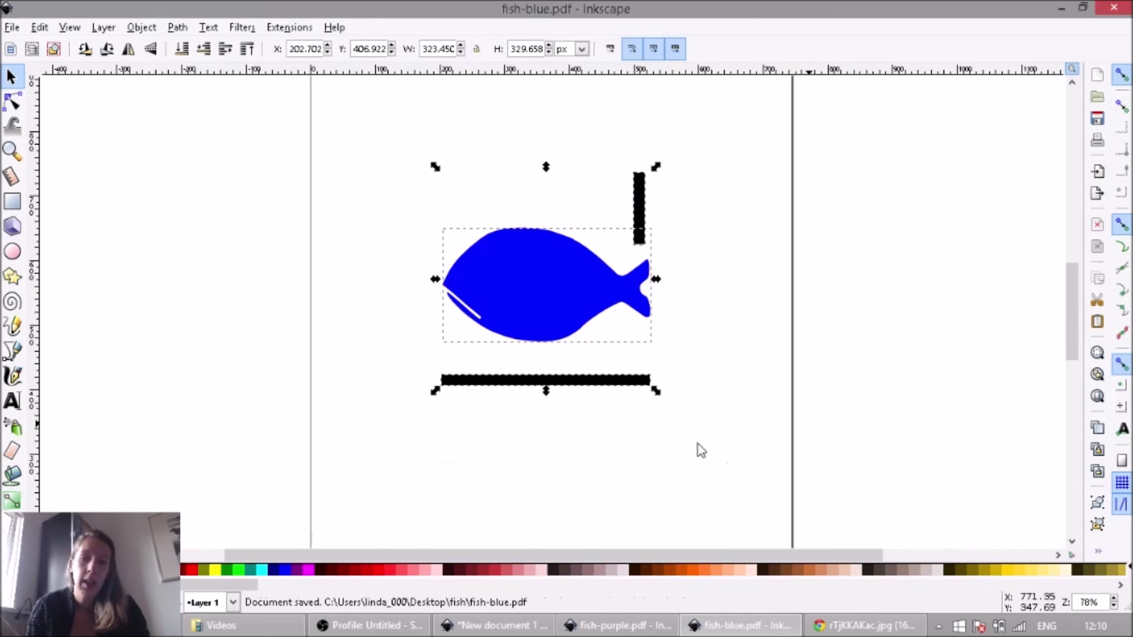
pyautogui.click(1060, 11)
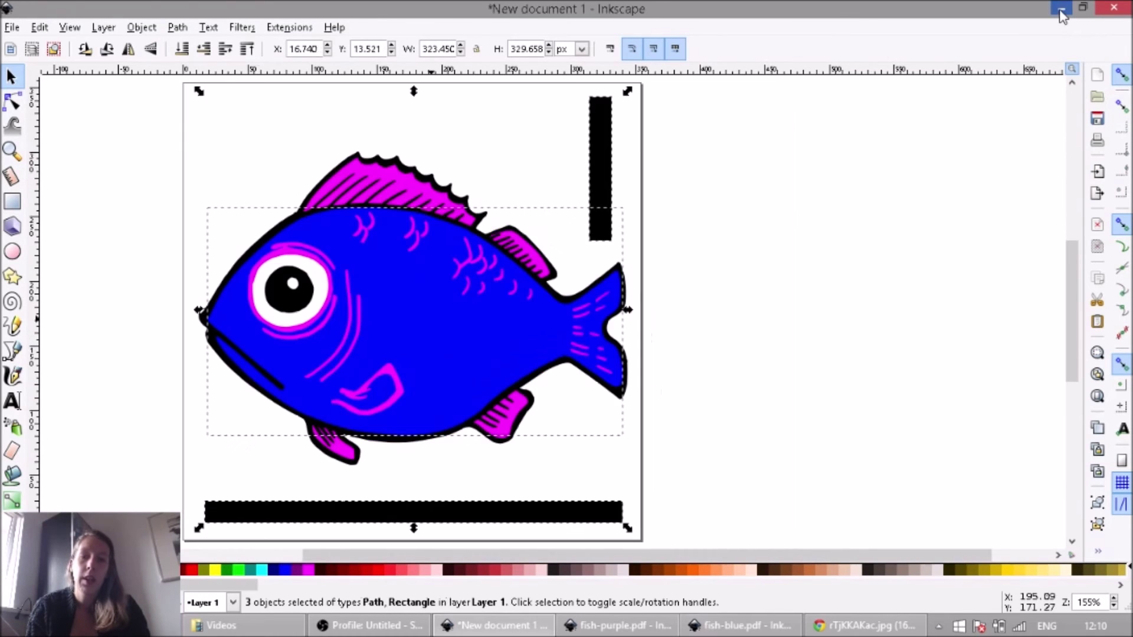
pyautogui.click(644, 240)
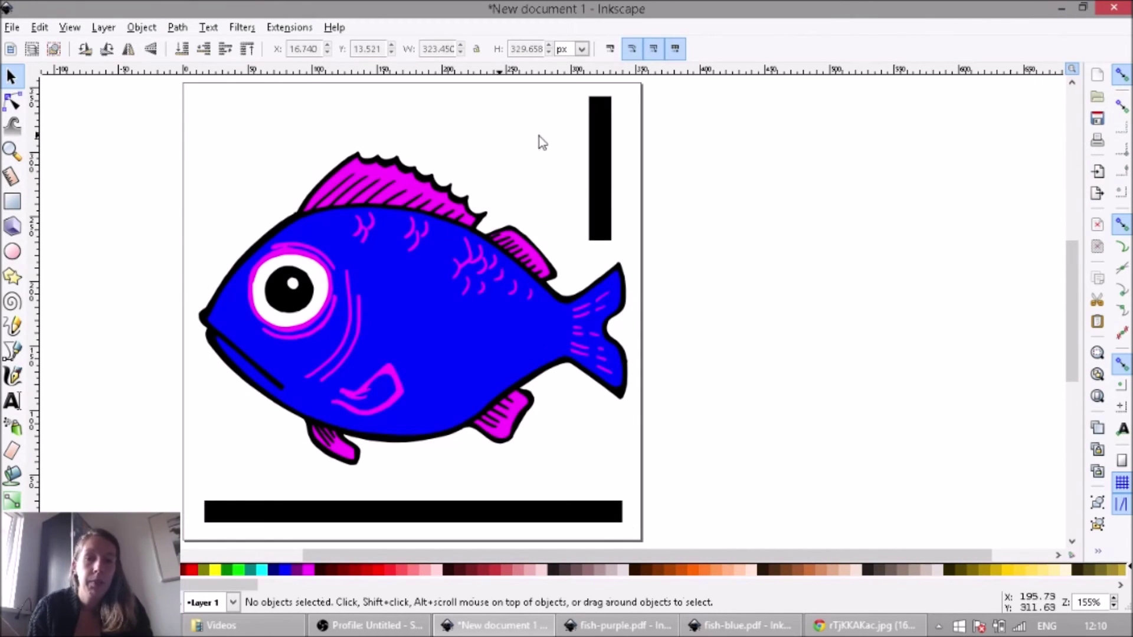
# Select both black bars together with the black fish shape and the black pupil, and copy them
pyautogui.click(597, 199)
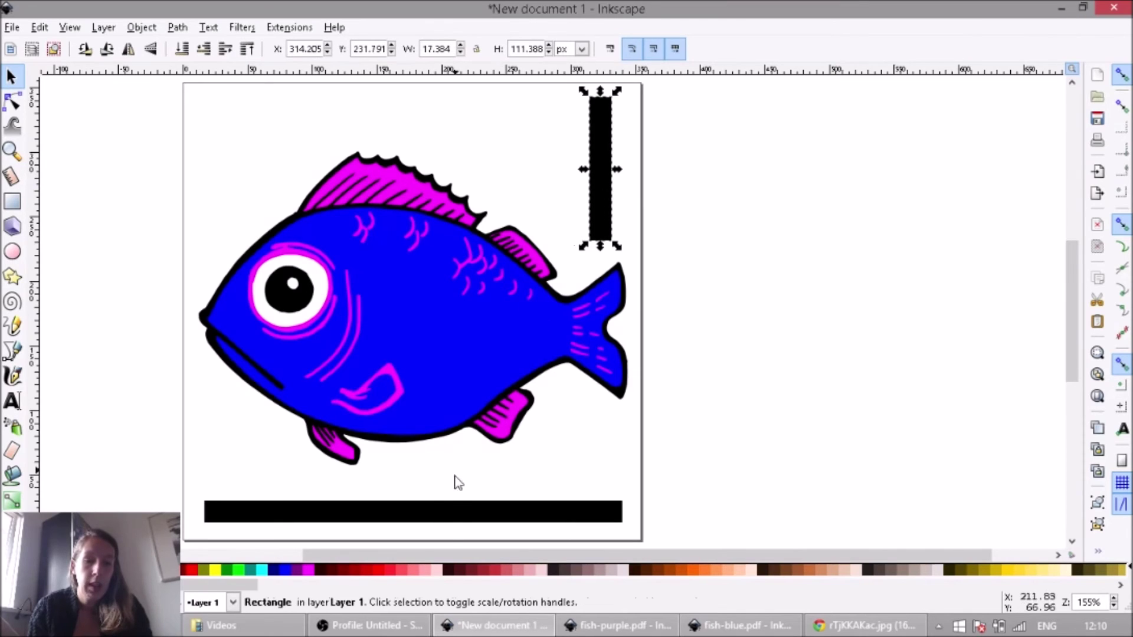
pyautogui.keyDown('shift'); pyautogui.click(446, 519); pyautogui.keyUp('shift')
pyautogui.keyDown('shift'); pyautogui.click(404, 447); pyautogui.keyUp('shift')
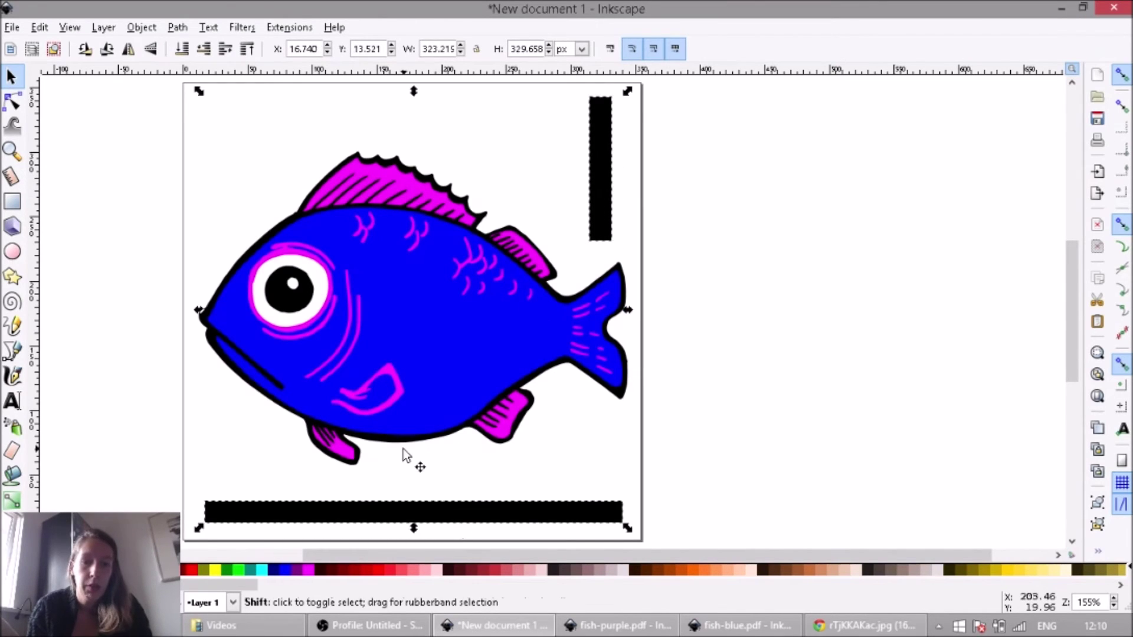
pyautogui.keyDown('shift'); pyautogui.click(402, 444); pyautogui.keyUp('shift')
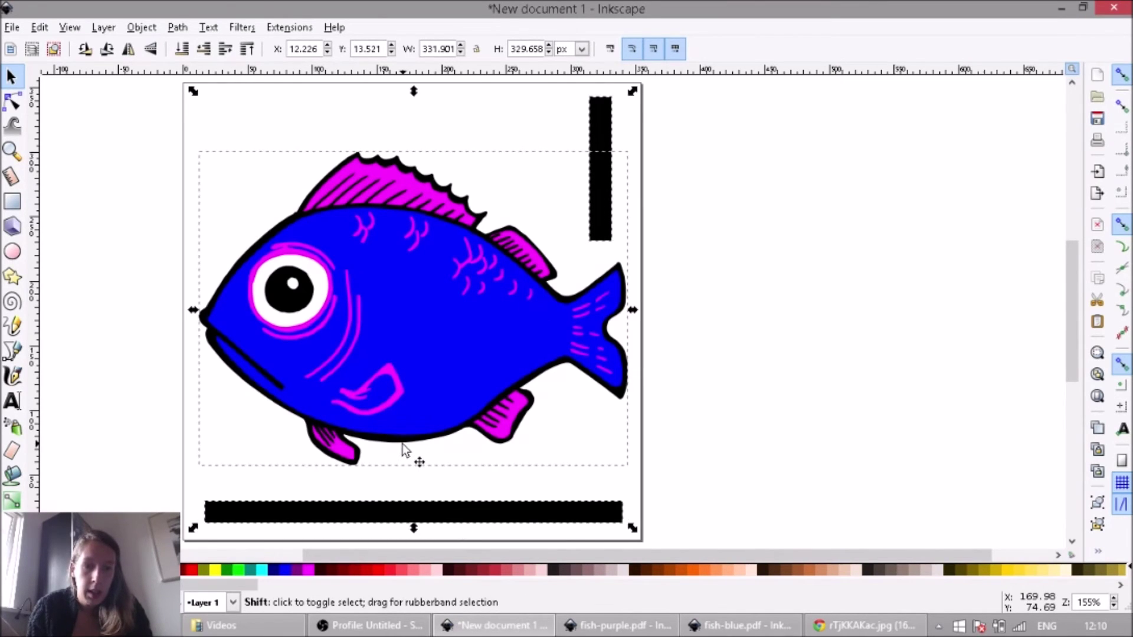
pyautogui.keyDown('shift'); pyautogui.click(291, 303); pyautogui.keyUp('shift')
pyautogui.click(11, 27)
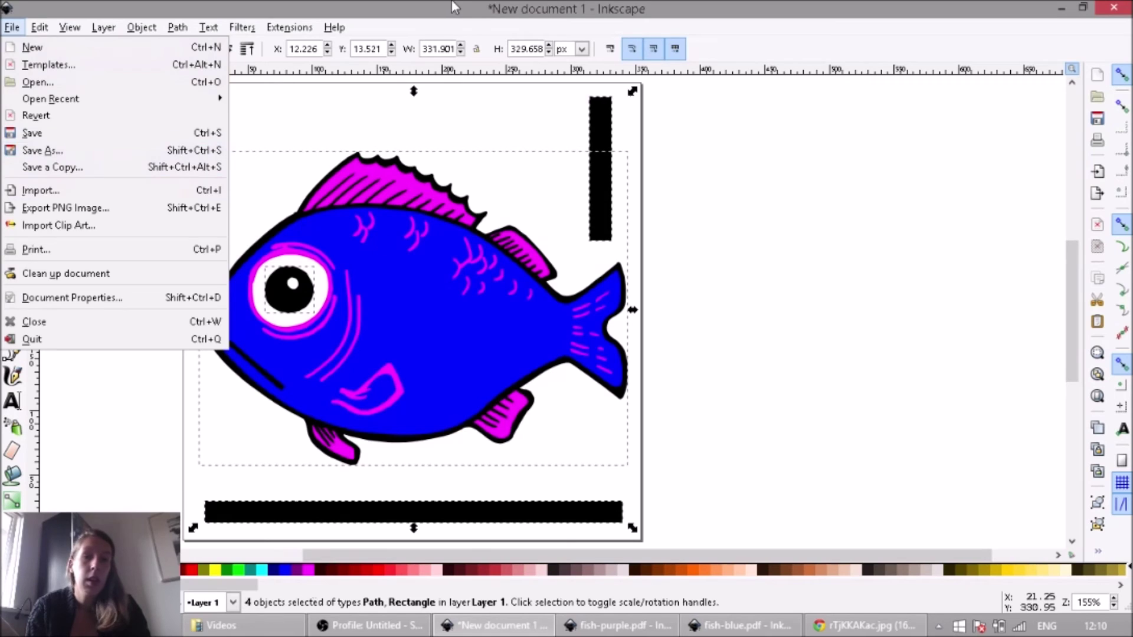
pyautogui.click(437, 23)
pyautogui.rightClick(363, 255)
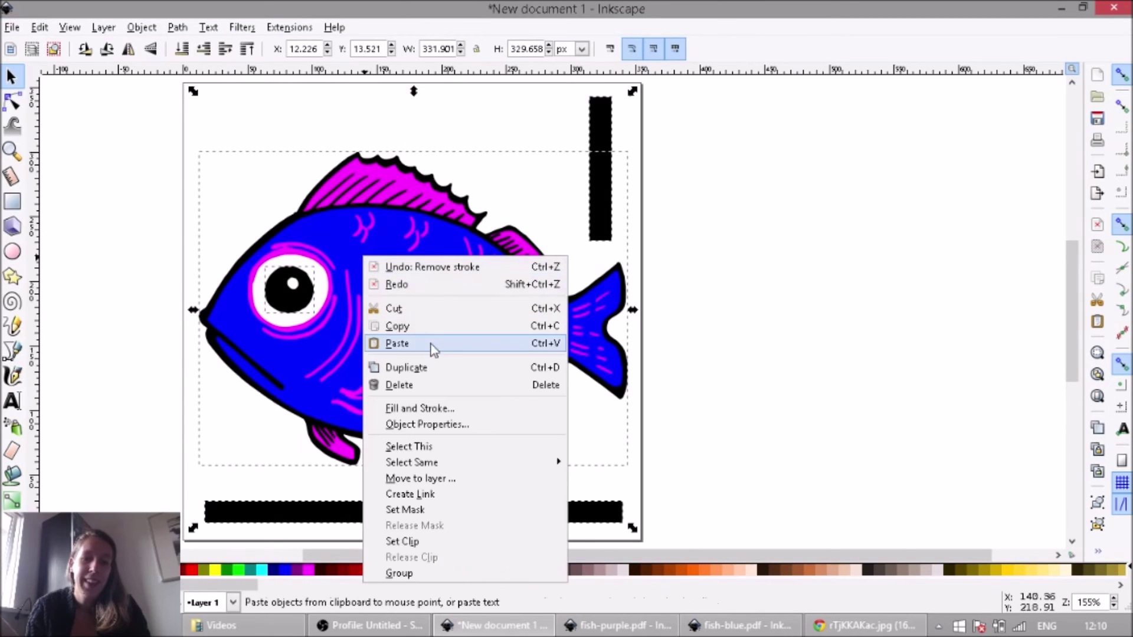
pyautogui.click(400, 327)
# Create a new document and paste the copied black fish shape, pupil and bars into it
pyautogui.click(10, 28)
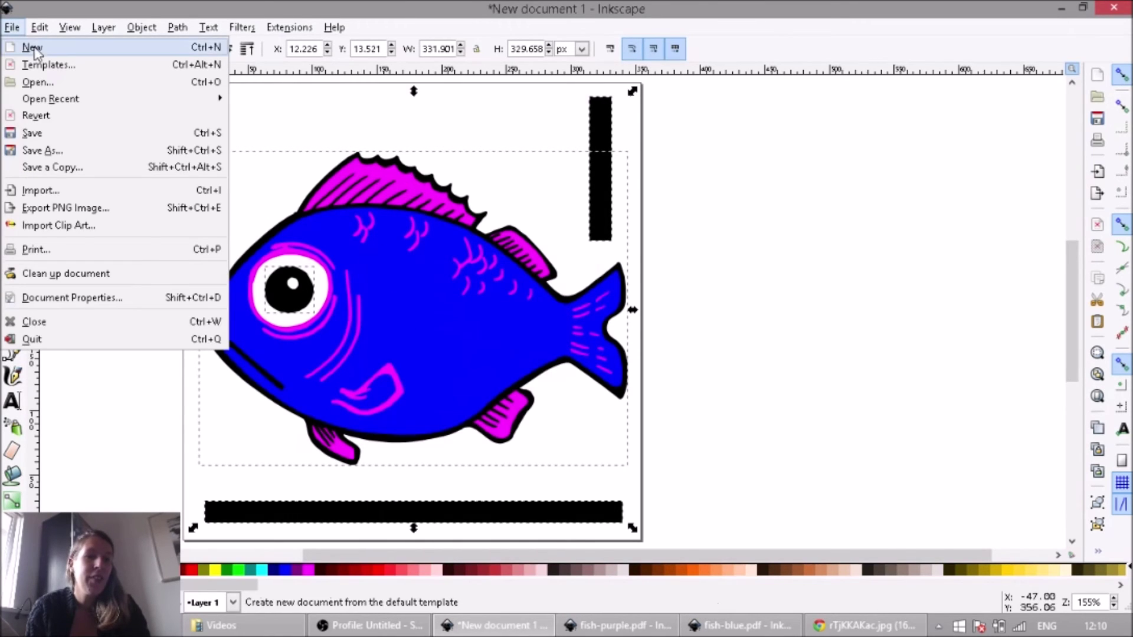
pyautogui.click(65, 53)
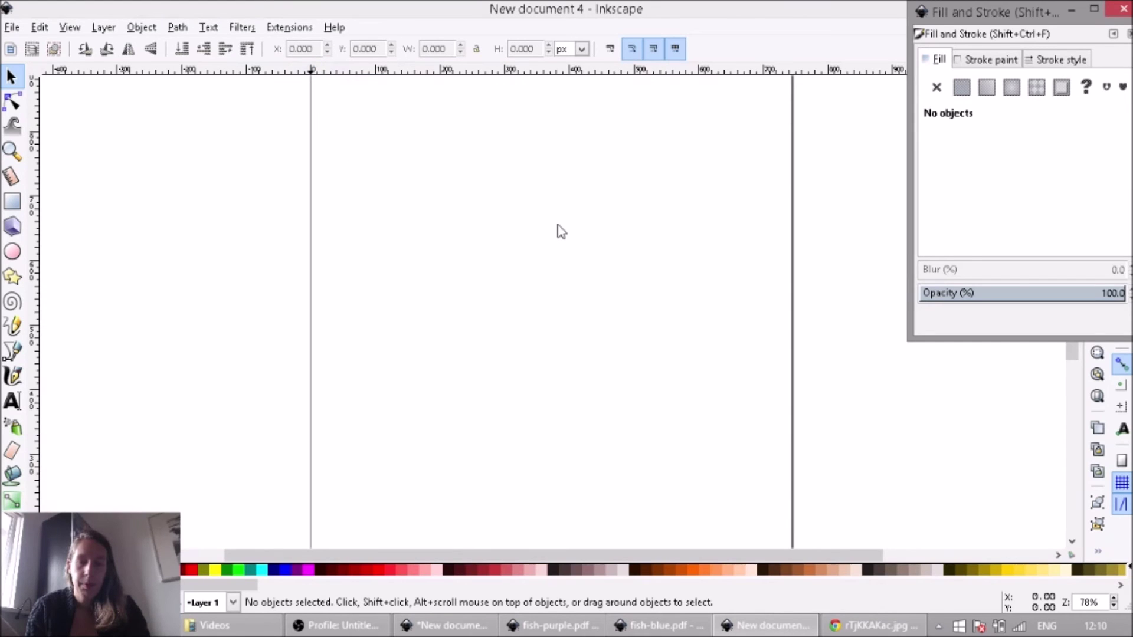
pyautogui.rightClick(557, 224)
pyautogui.click(599, 310)
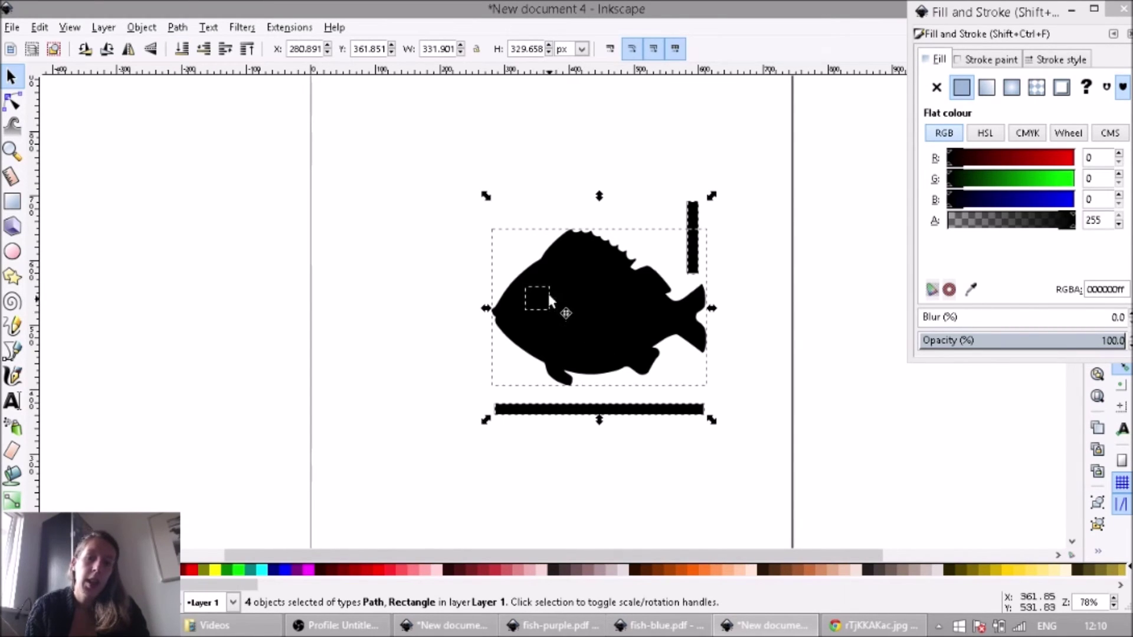
# Move the pupil circle off the fish body to about X 520, Y 633 px, beside the vertical bar, and deselect it
pyautogui.click(444, 284)
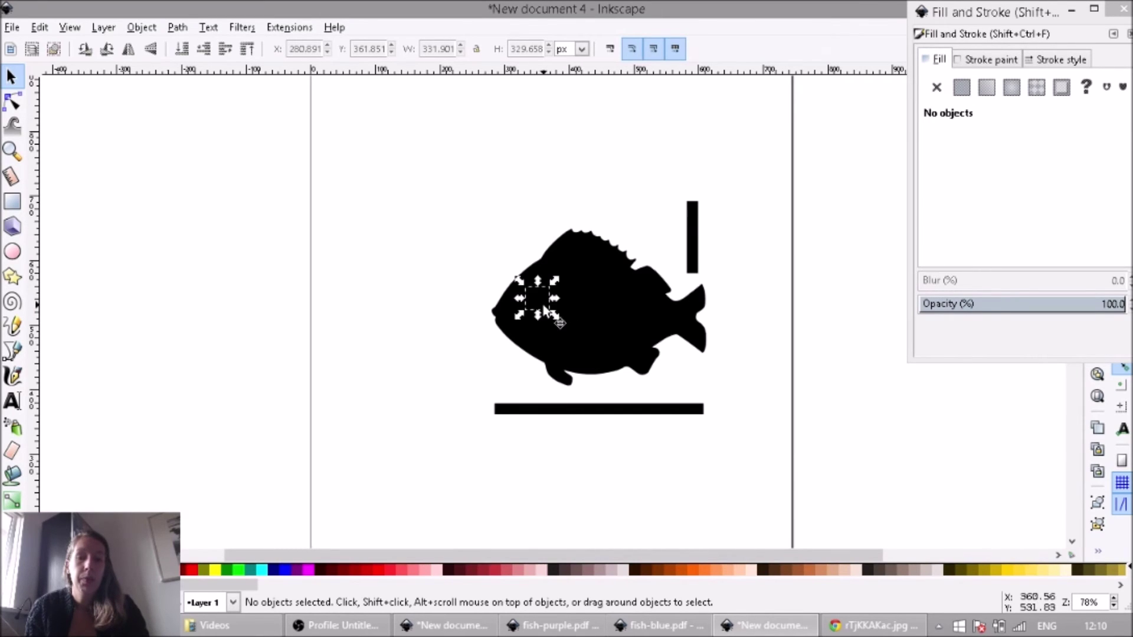
pyautogui.click(543, 307)
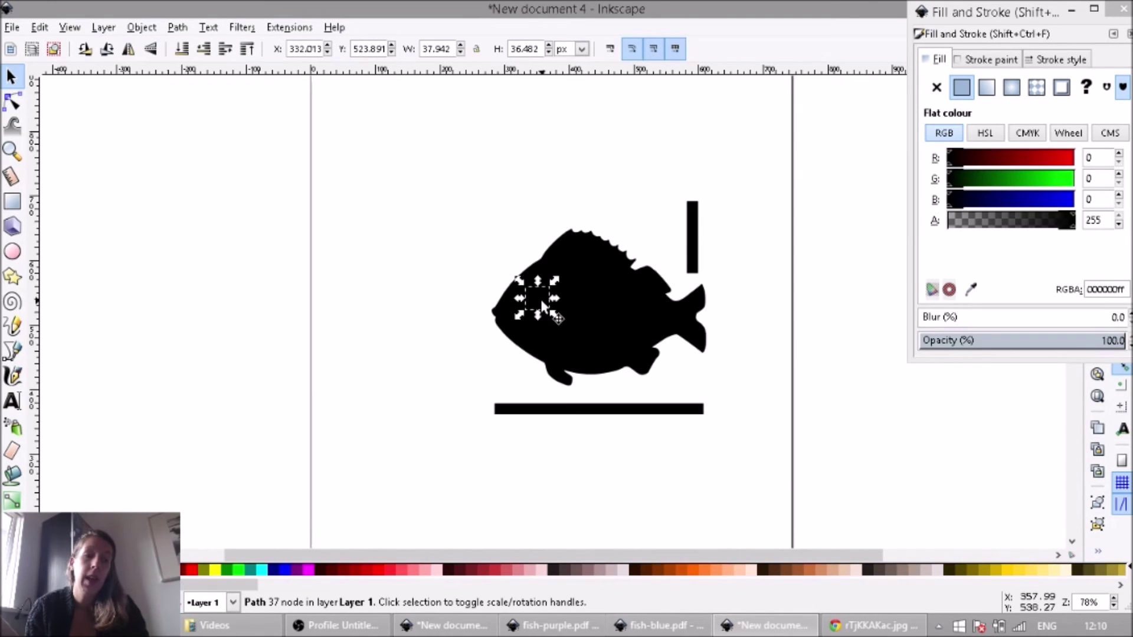
pyautogui.moveTo(541, 303); pyautogui.dragTo(464, 248)
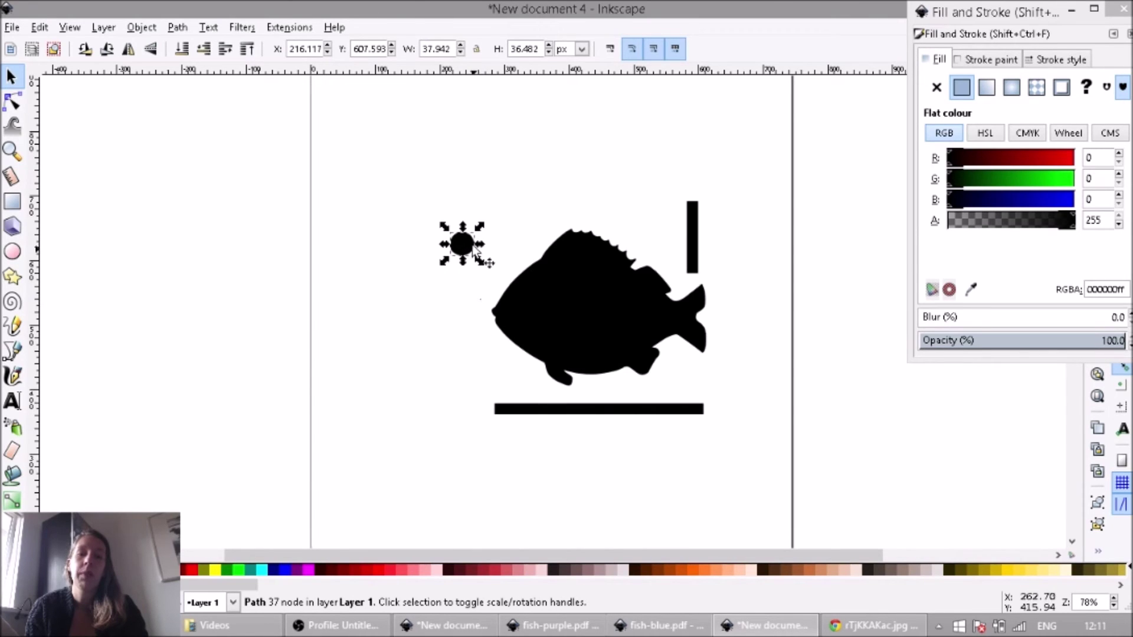
pyautogui.moveTo(469, 246); pyautogui.dragTo(666, 232)
pyautogui.click(739, 295)
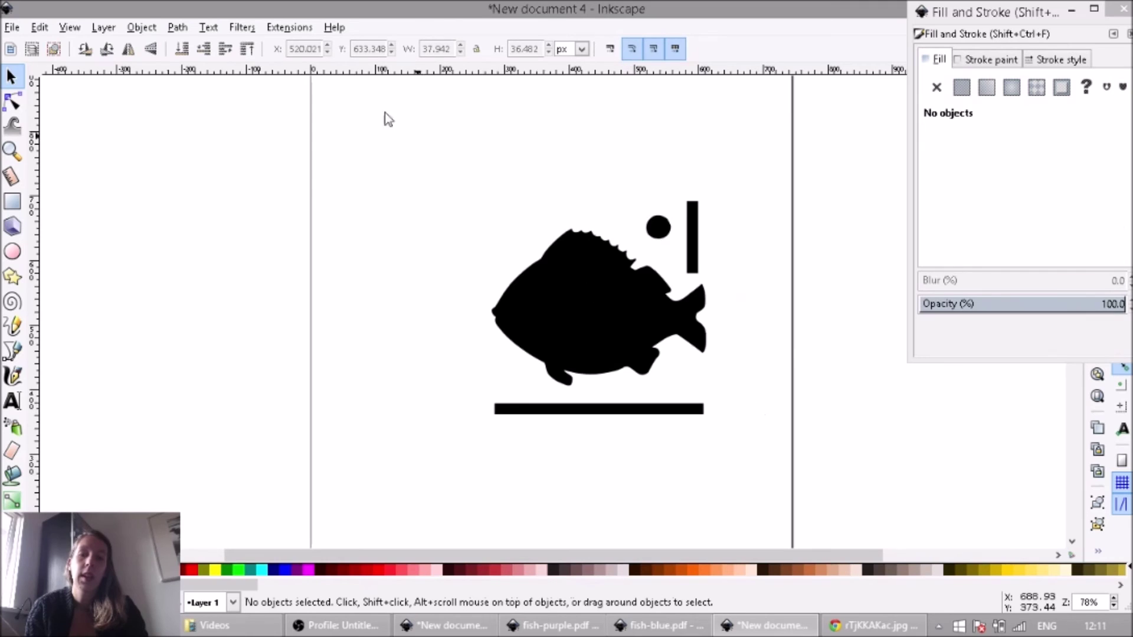
# Save the document as a PDF named fish-black in the fish folder, accepting the PDF options
pyautogui.click(13, 27)
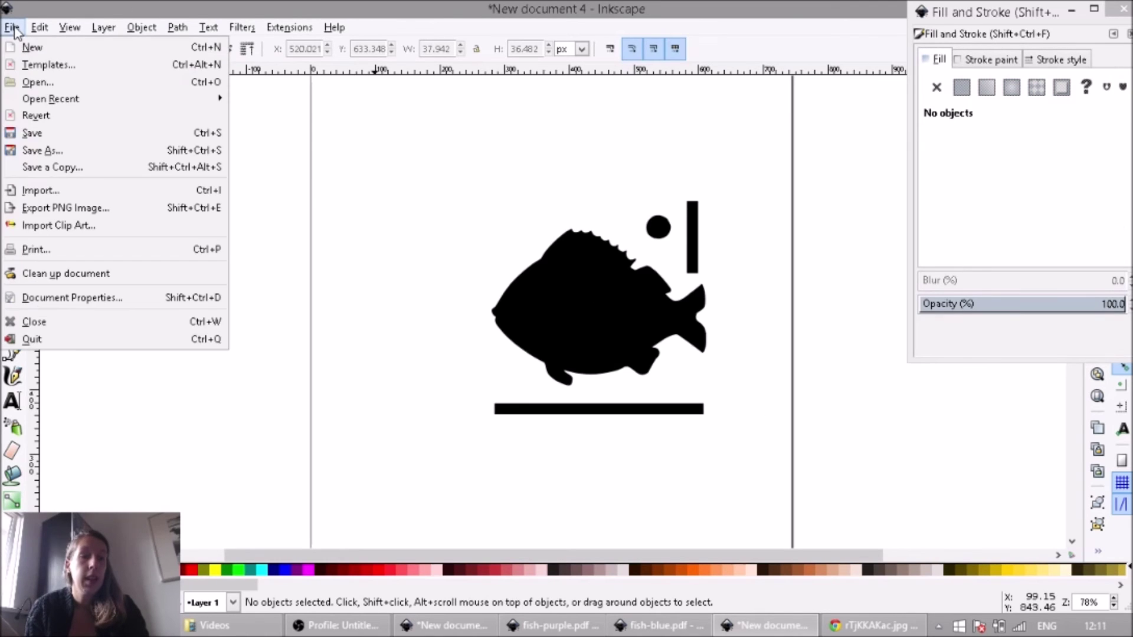
pyautogui.click(63, 155)
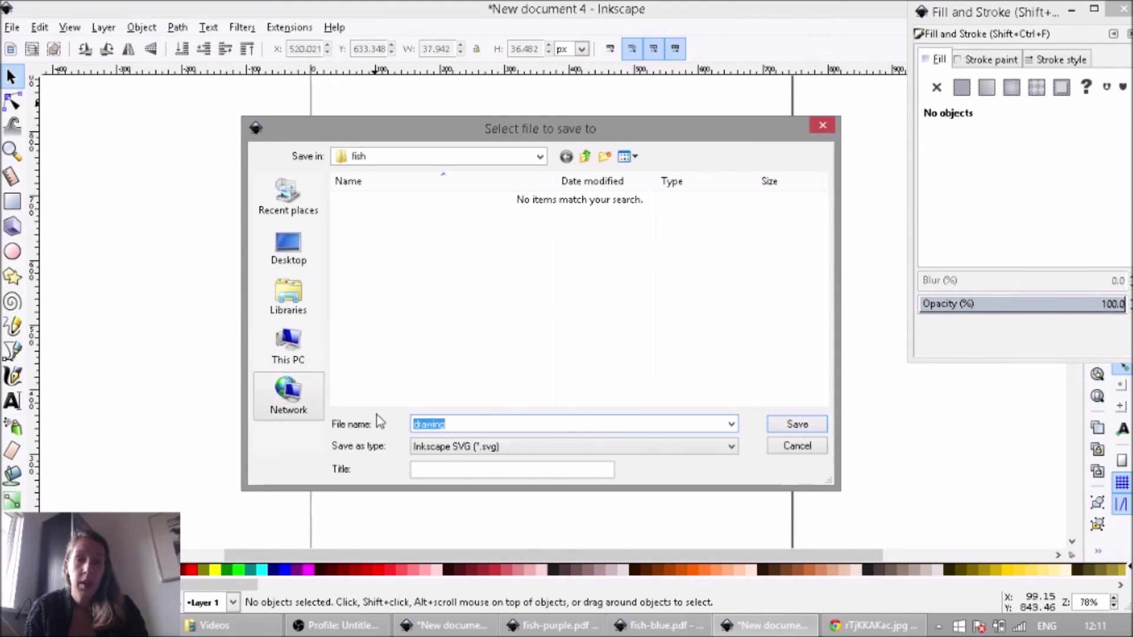
pyautogui.click(458, 448)
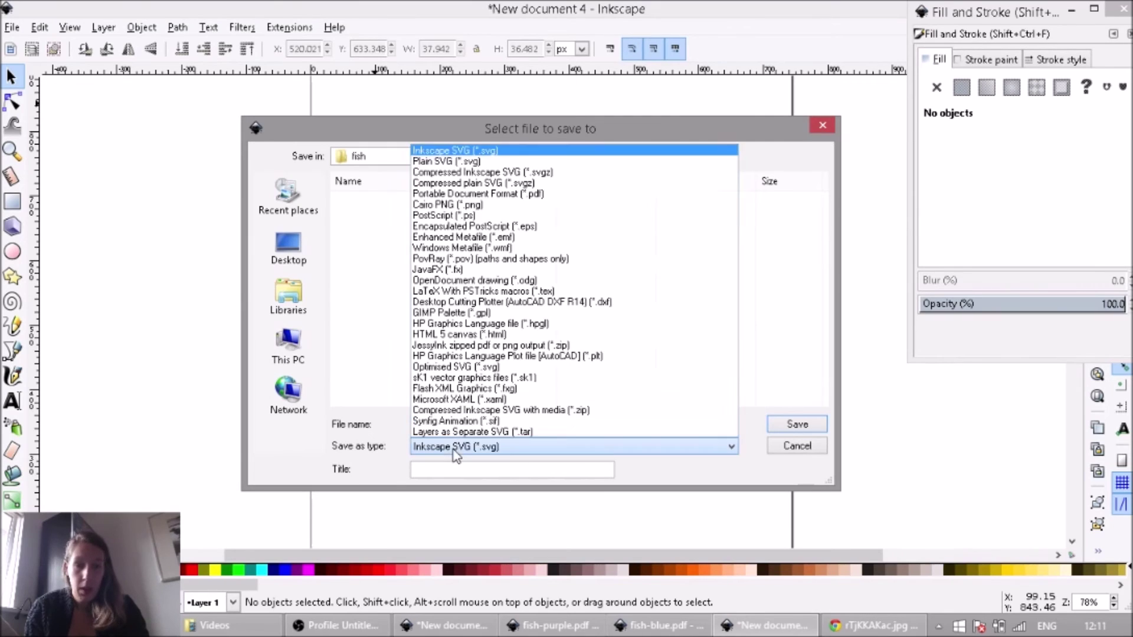
pyautogui.click(534, 200)
pyautogui.doubleClick(459, 425)
pyautogui.write('fish-black')
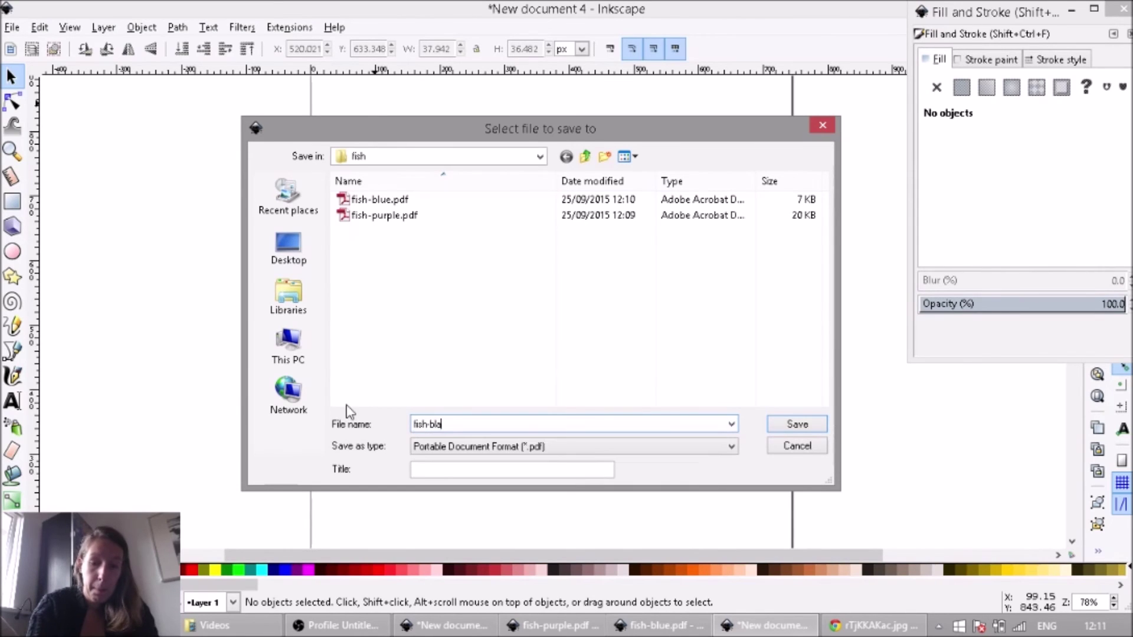
pyautogui.click(803, 424)
pyautogui.click(675, 442)
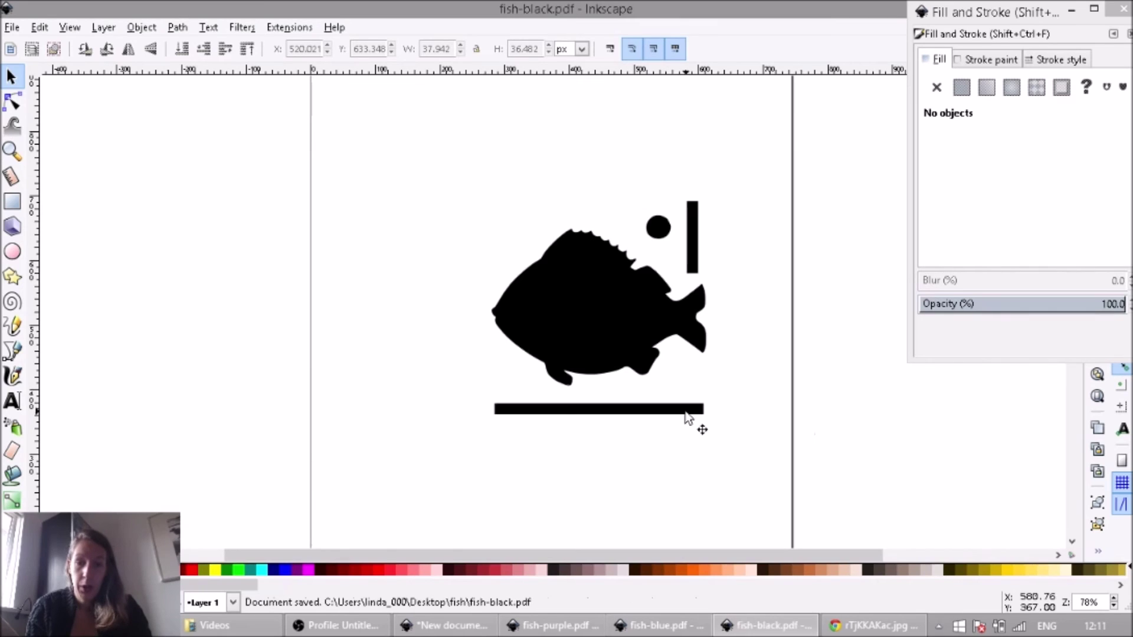
# Close the Fill and Stroke dialog, return to the original coloured fish drawing and clear its selection
pyautogui.moveTo(1036, 13); pyautogui.dragTo(975, 98)
pyautogui.click(1073, 94)
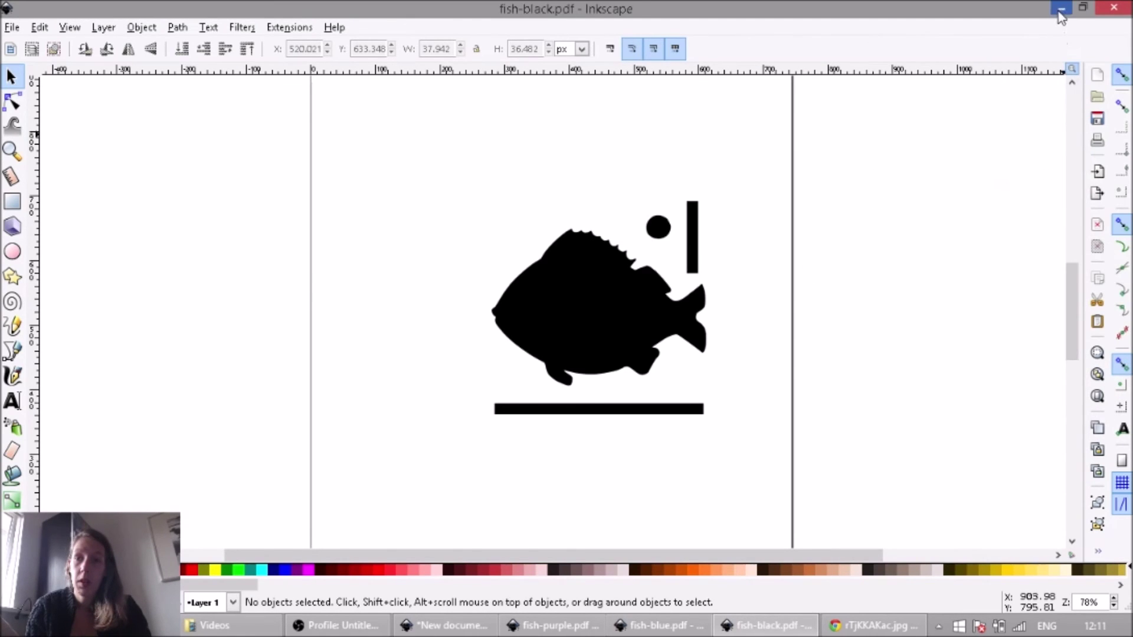
pyautogui.hotkey('ctrl', 'Tab')
pyautogui.press('Escape')
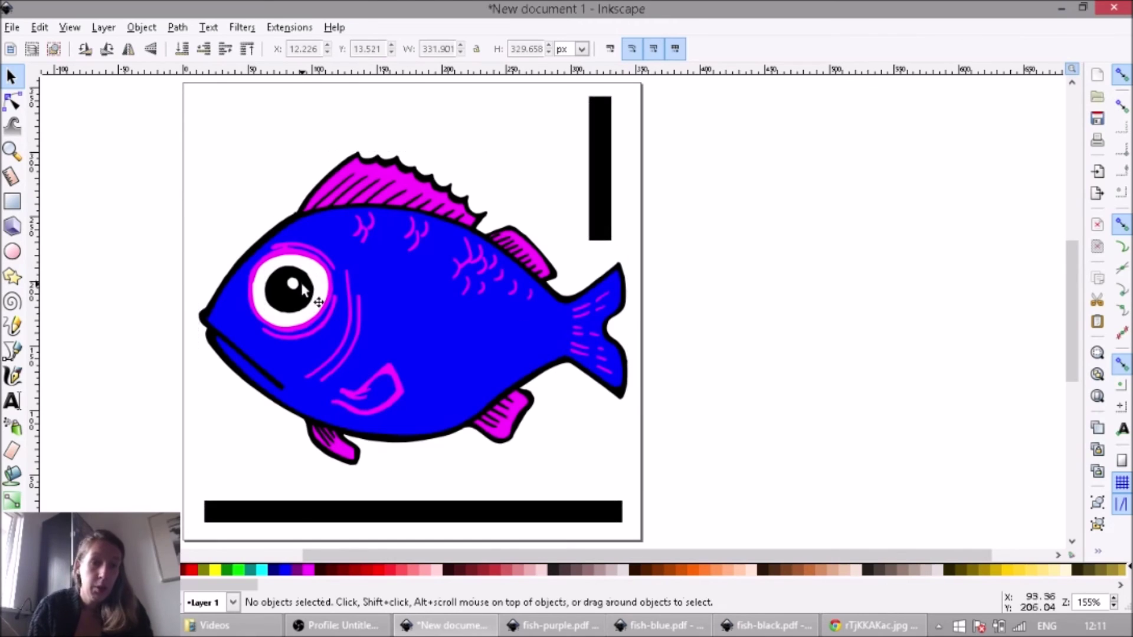
# Select the white eye highlight, the white of the eye and both black bars together, and copy them
pyautogui.click(309, 293)
pyautogui.keyDown('shift'); pyautogui.click(313, 289); pyautogui.keyUp('shift')
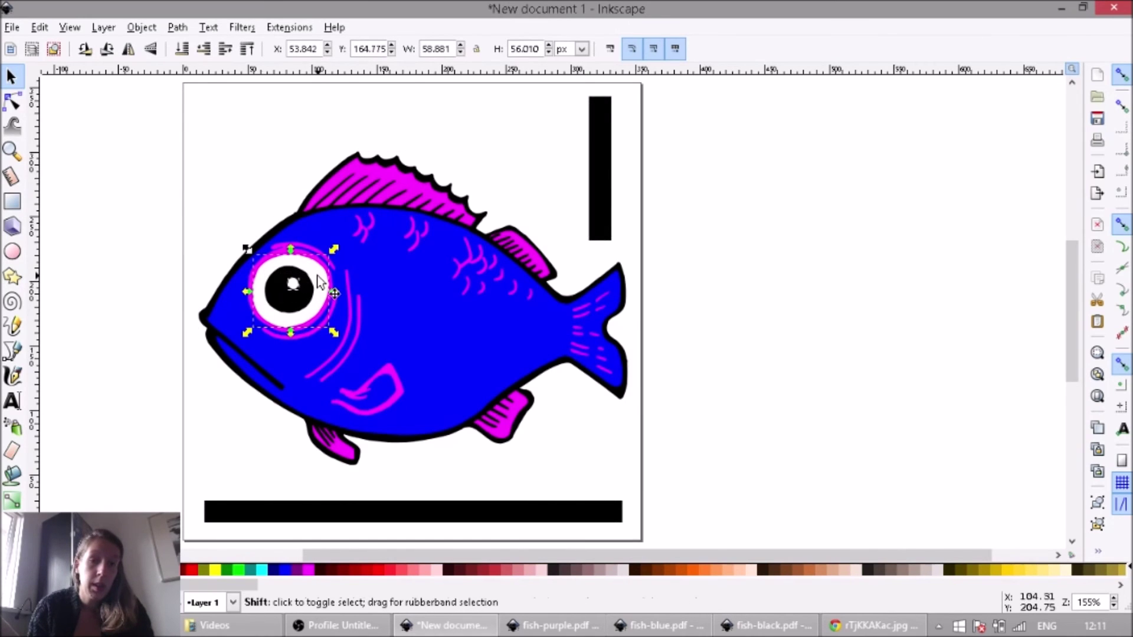
pyautogui.keyDown('shift'); pyautogui.click(596, 169); pyautogui.keyUp('shift')
pyautogui.keyDown('shift'); pyautogui.click(387, 501); pyautogui.keyUp('shift')
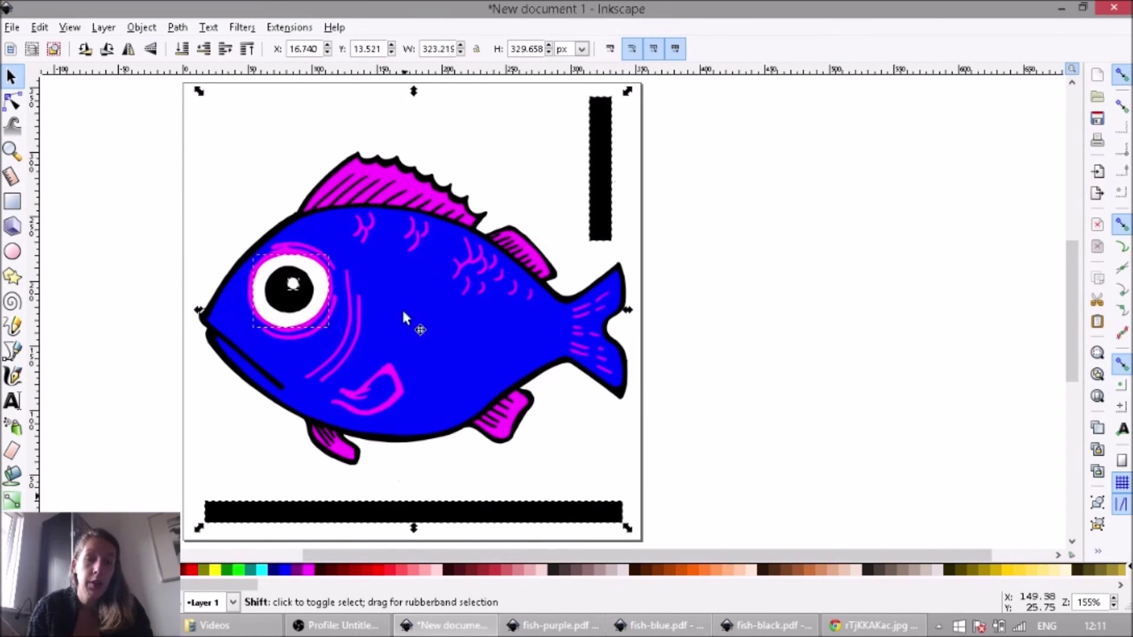
pyautogui.rightClick(392, 270)
pyautogui.click(455, 342)
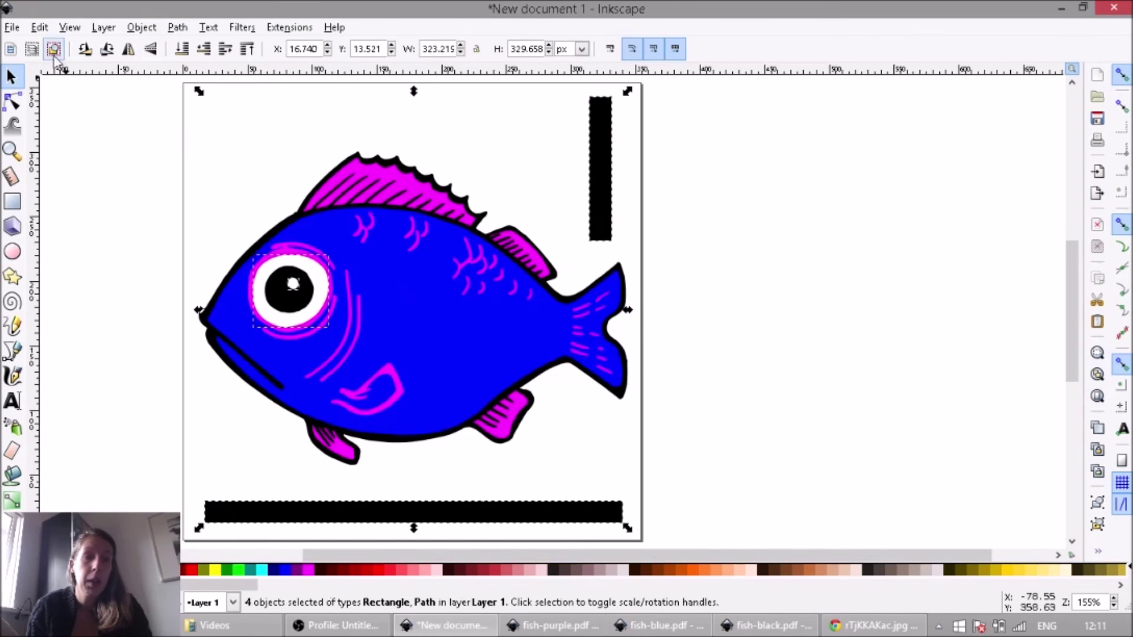
# Create a new document, close its Fill and Stroke dialog, and paste the copied white eye parts and black bars
pyautogui.click(12, 28)
pyautogui.click(34, 49)
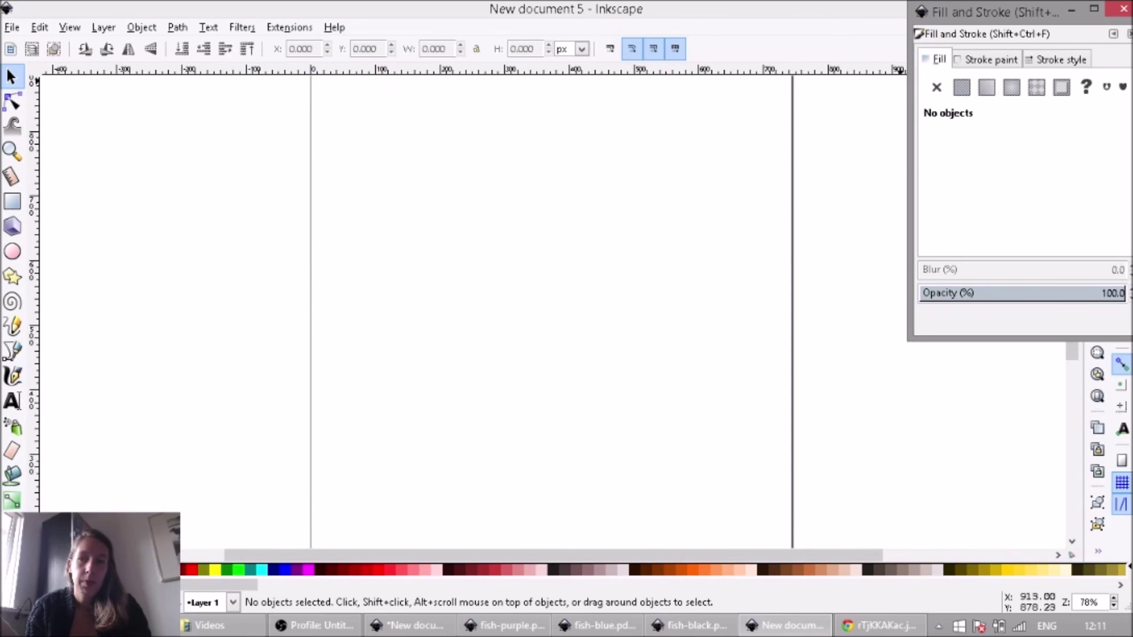
pyautogui.click(1123, 9)
pyautogui.rightClick(393, 238)
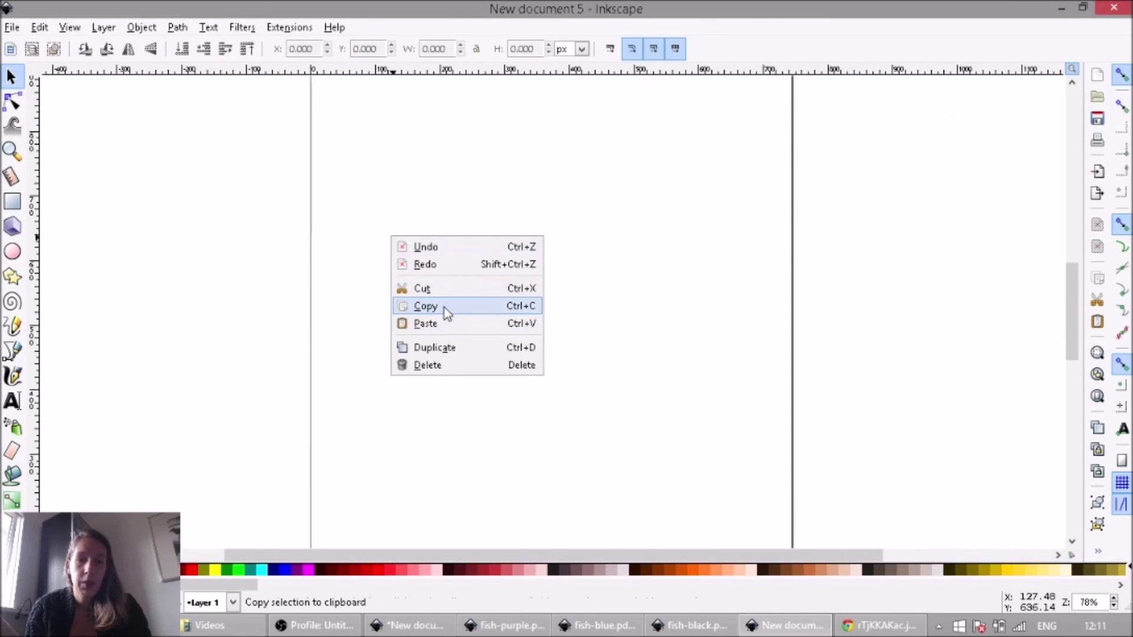
pyautogui.click(437, 324)
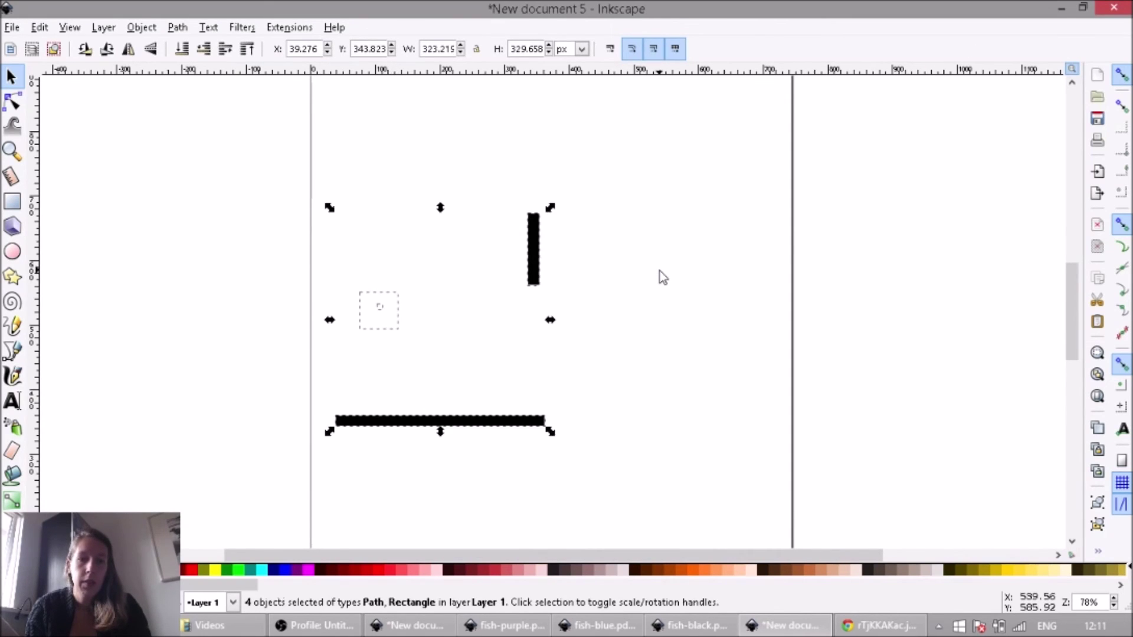
# Move the large white eye shape sideways, clear of the small highlight, and select all four objects
pyautogui.click(434, 301)
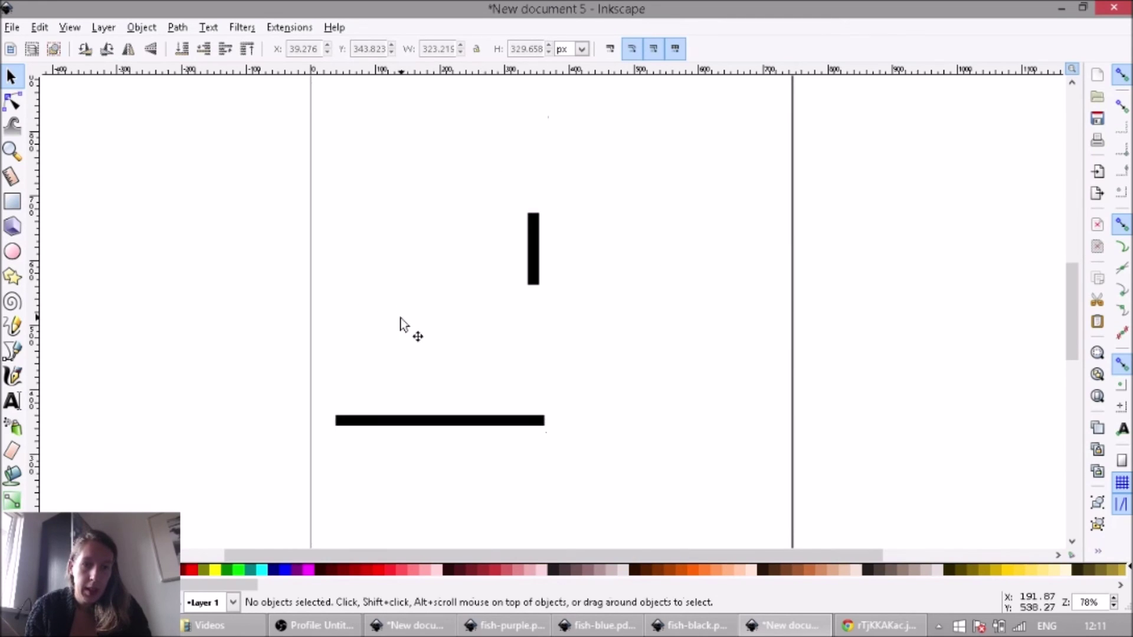
pyautogui.click(388, 319)
pyautogui.moveTo(387, 317); pyautogui.dragTo(456, 313)
pyautogui.moveTo(251, 162); pyautogui.dragTo(575, 466)
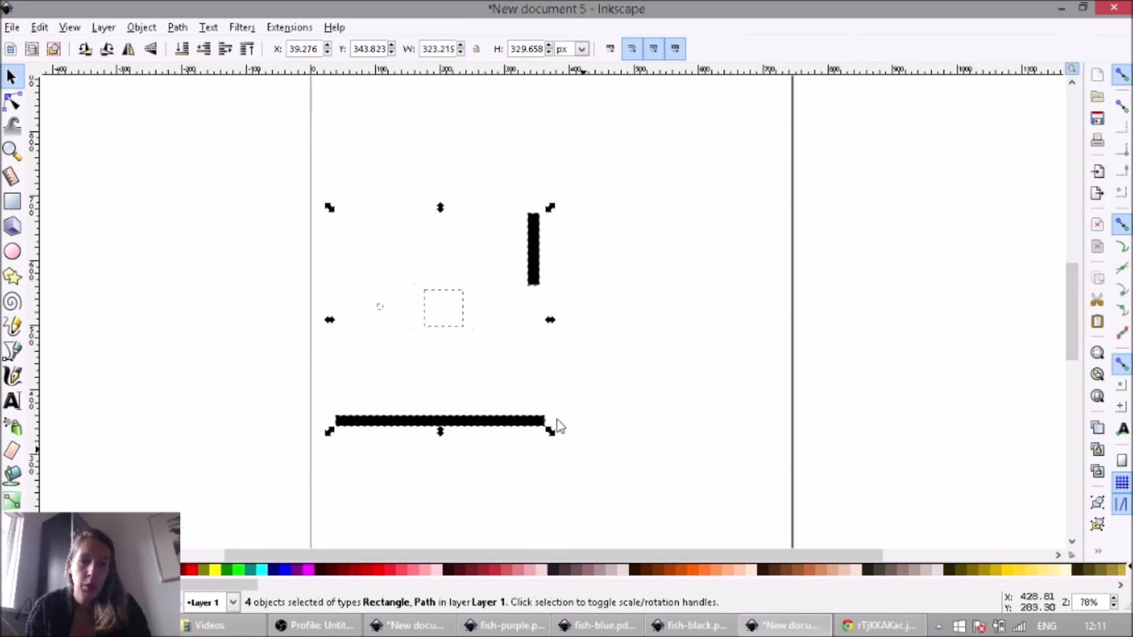
# Save the document as a PDF named fish-white in the fish folder, then return to the original drawing with nothing selected
pyautogui.click(13, 29)
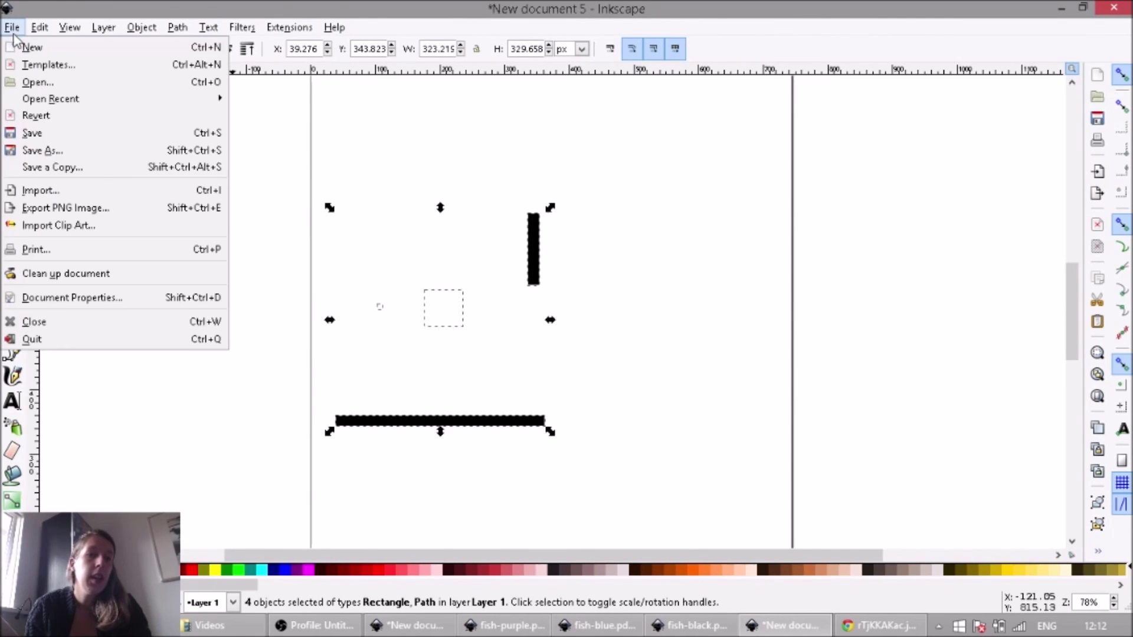
pyautogui.click(56, 152)
pyautogui.click(465, 449)
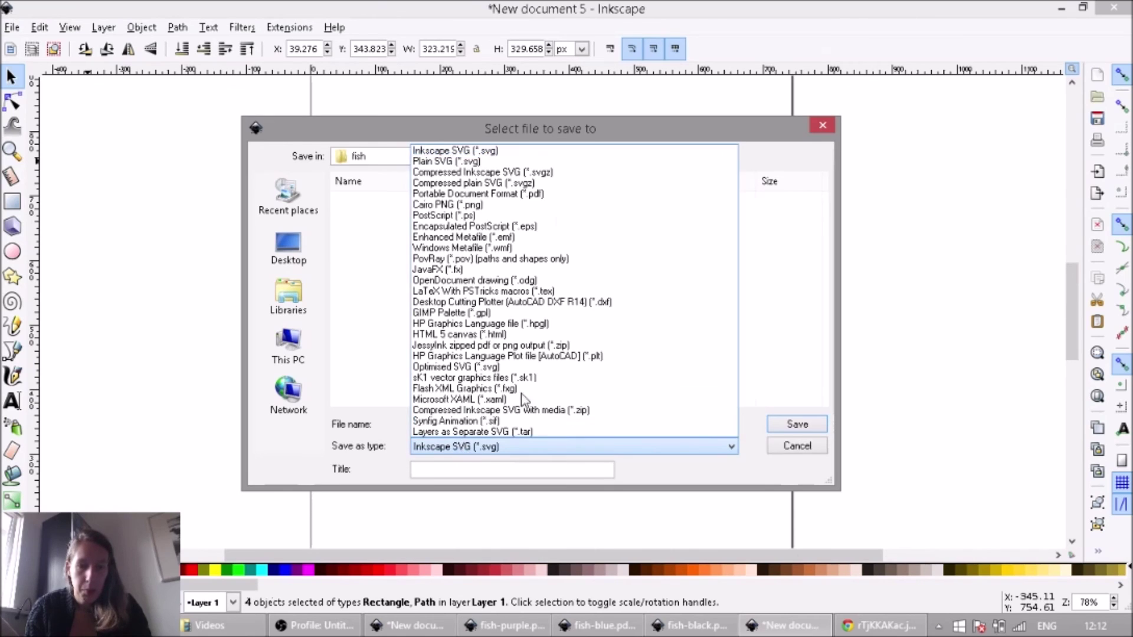
pyautogui.click(490, 190)
pyautogui.doubleClick(420, 420)
pyautogui.write('fi')
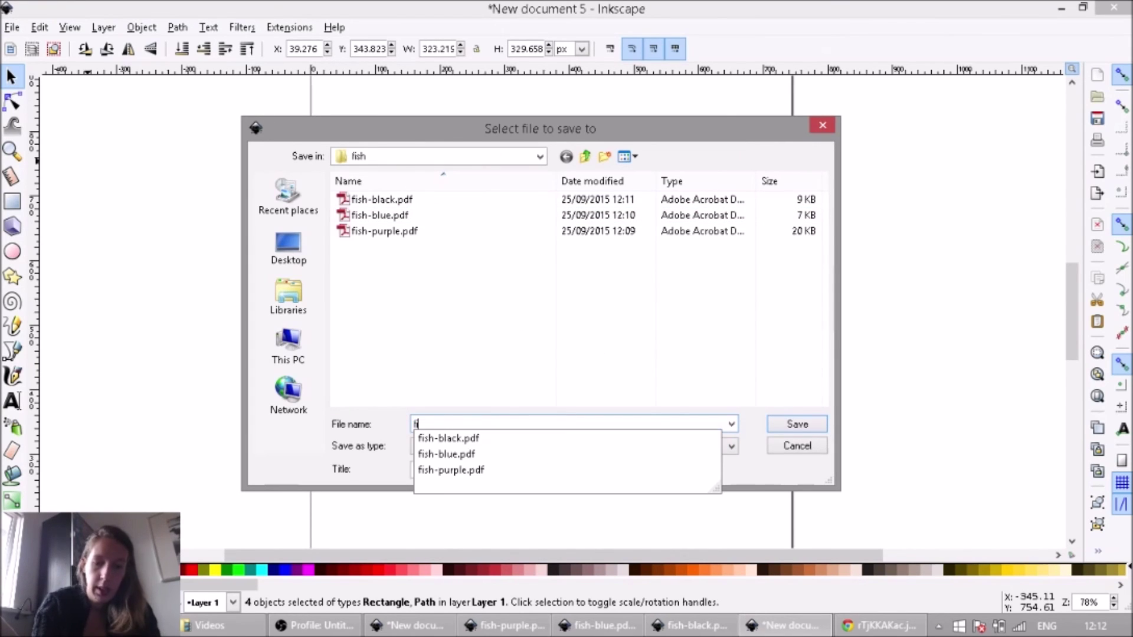
pyautogui.write('sh-white')
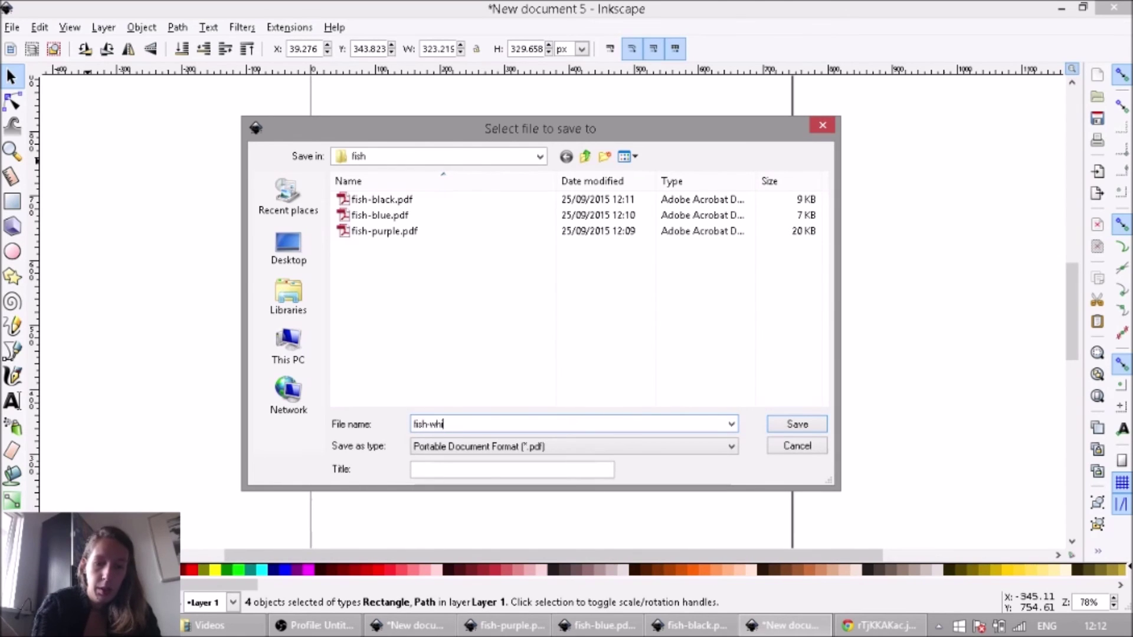
pyautogui.click(796, 425)
pyautogui.click(678, 442)
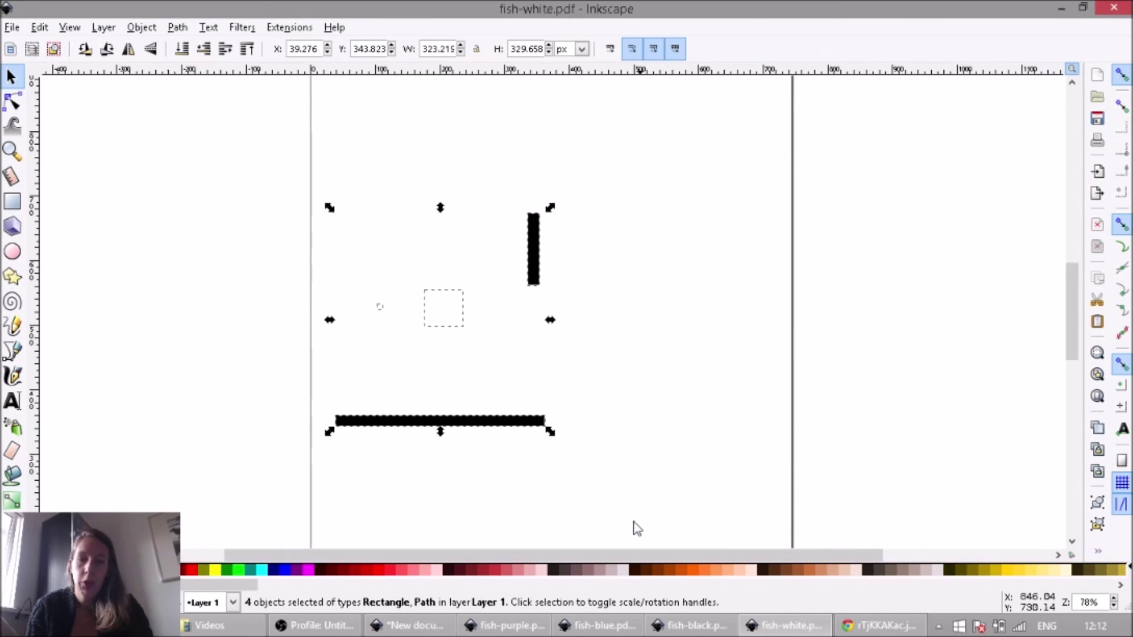
pyautogui.click(412, 625)
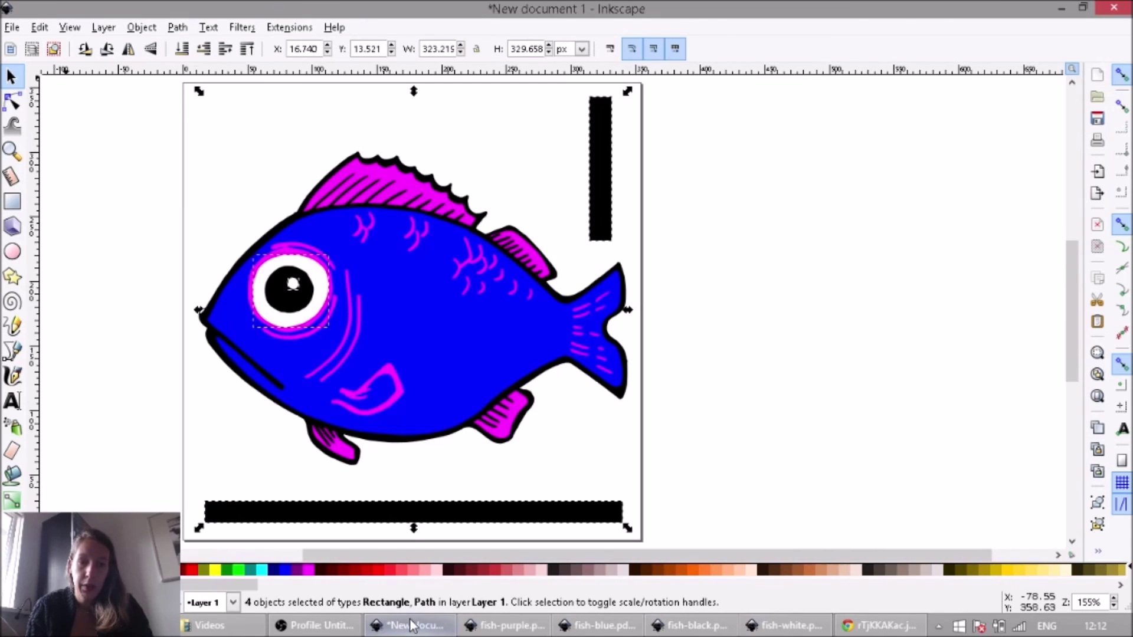
pyautogui.click(748, 334)
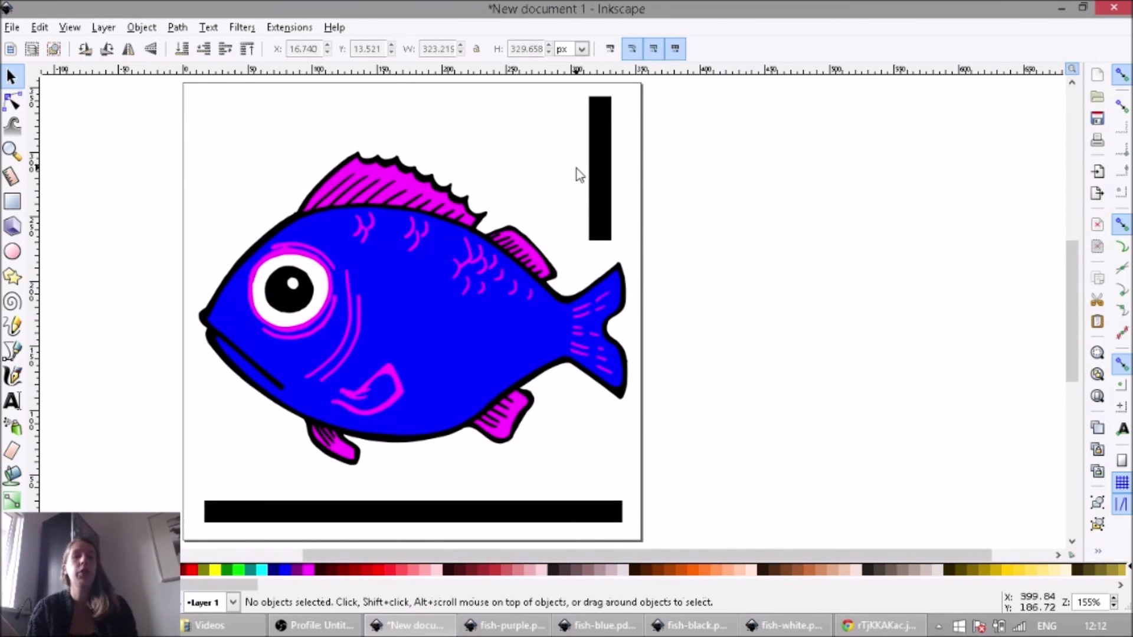